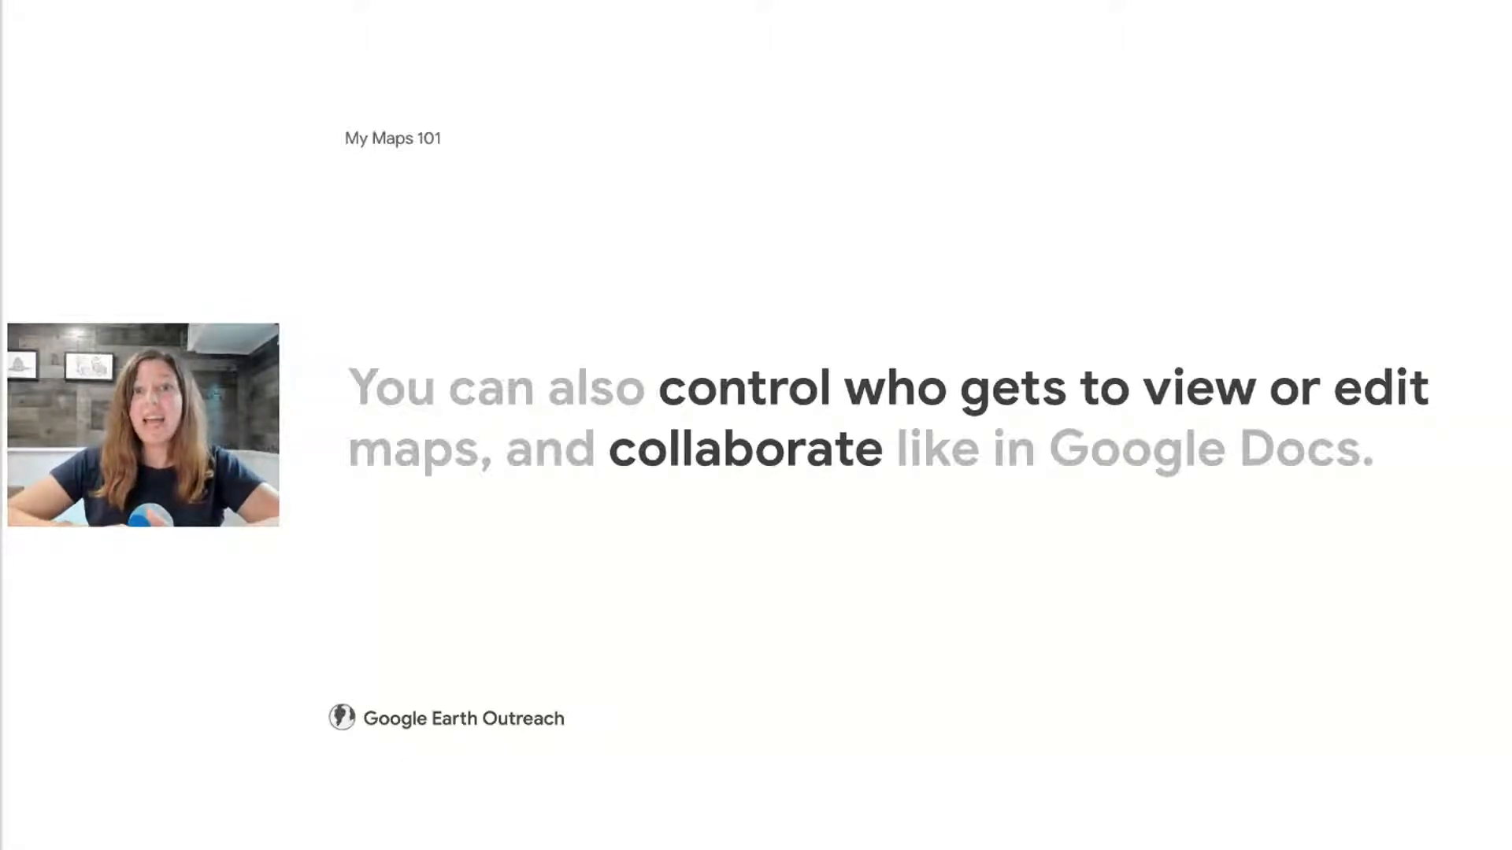
pyautogui.press('Right')
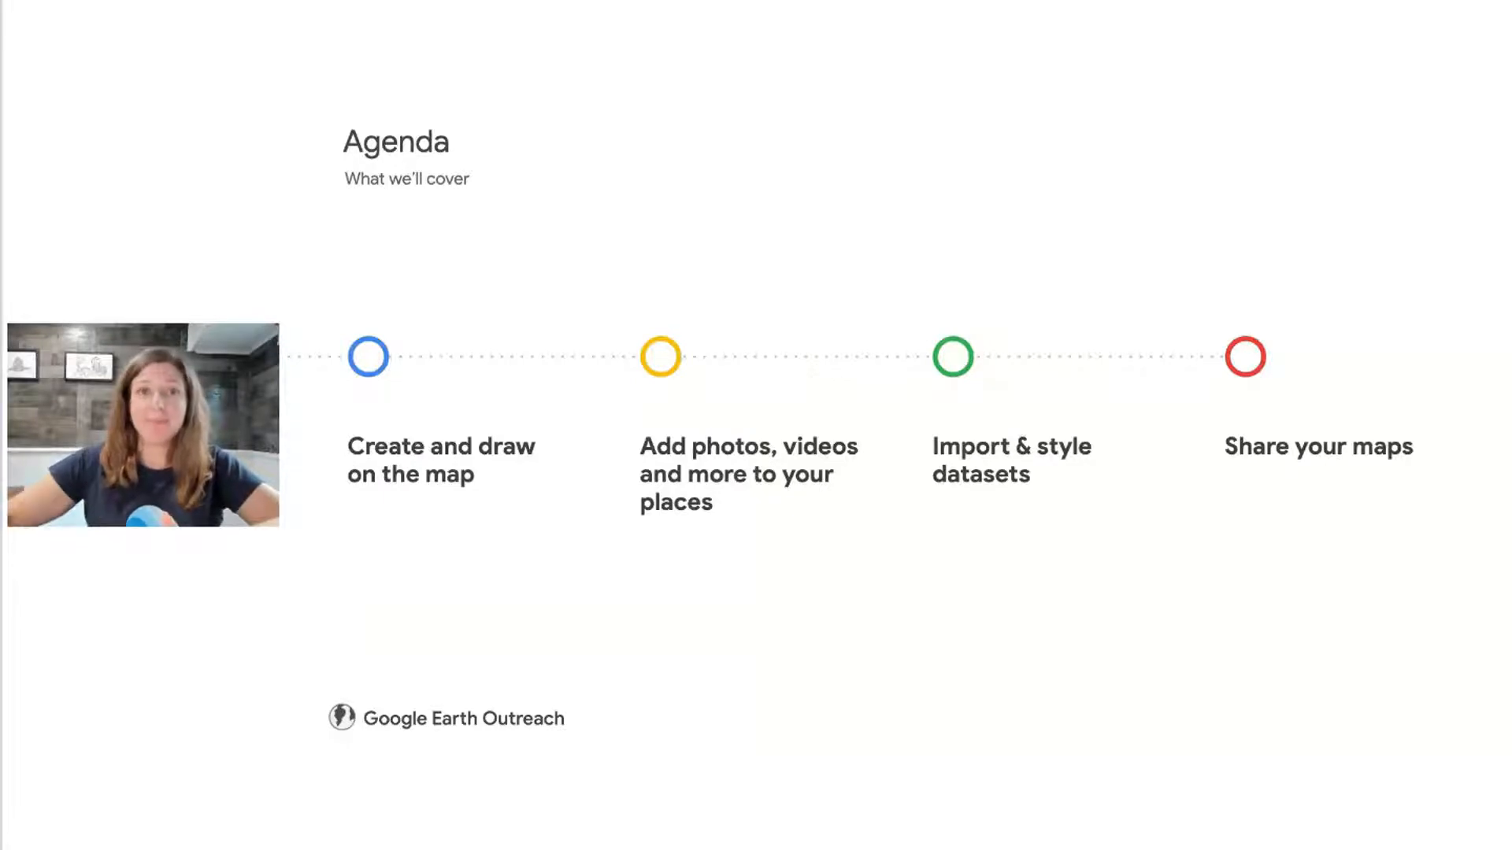
pyautogui.press('Right')
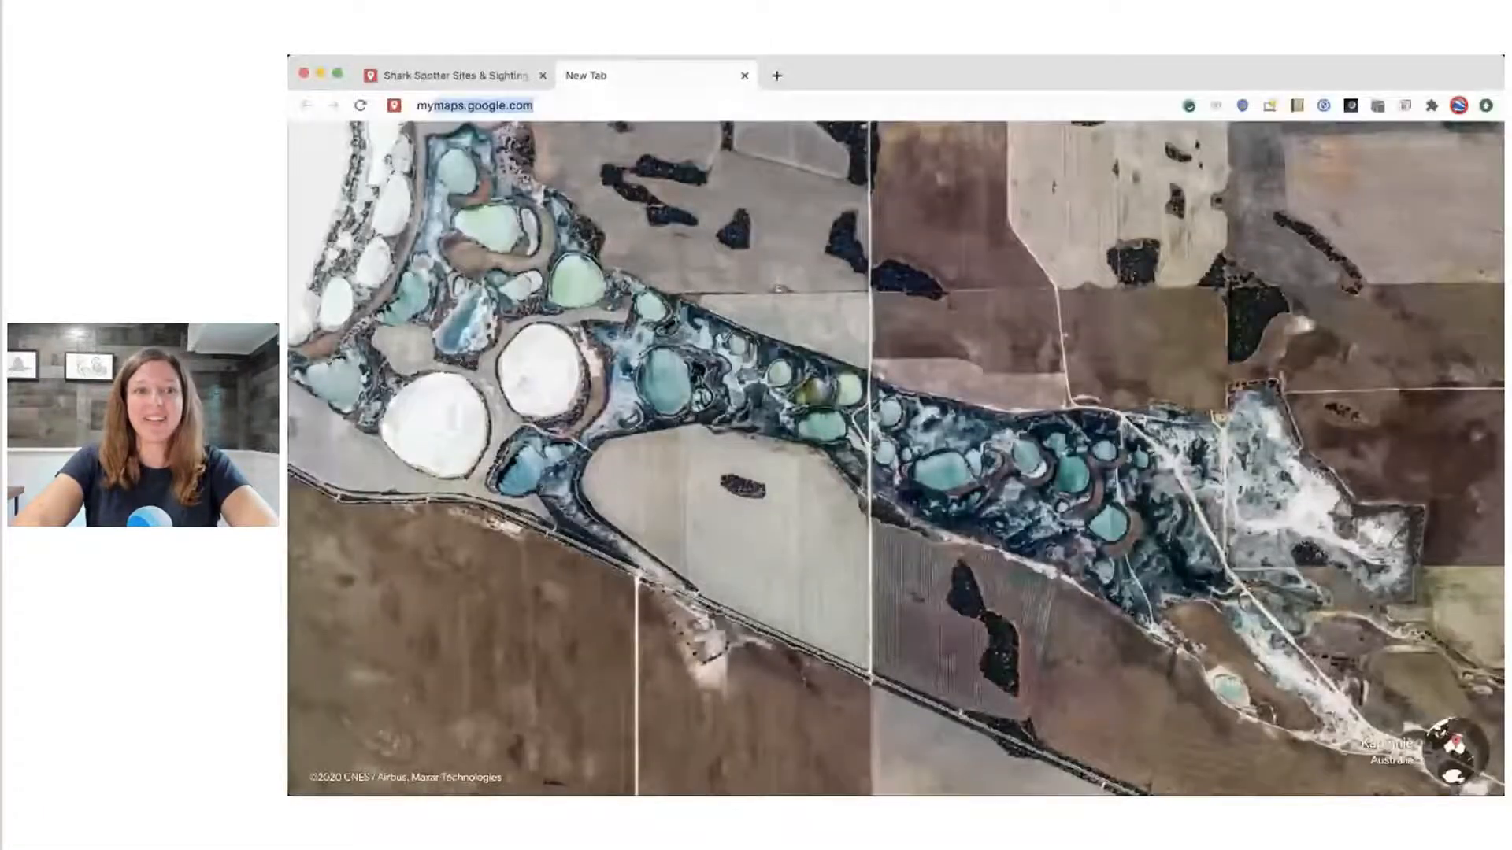
pyautogui.press('Return')
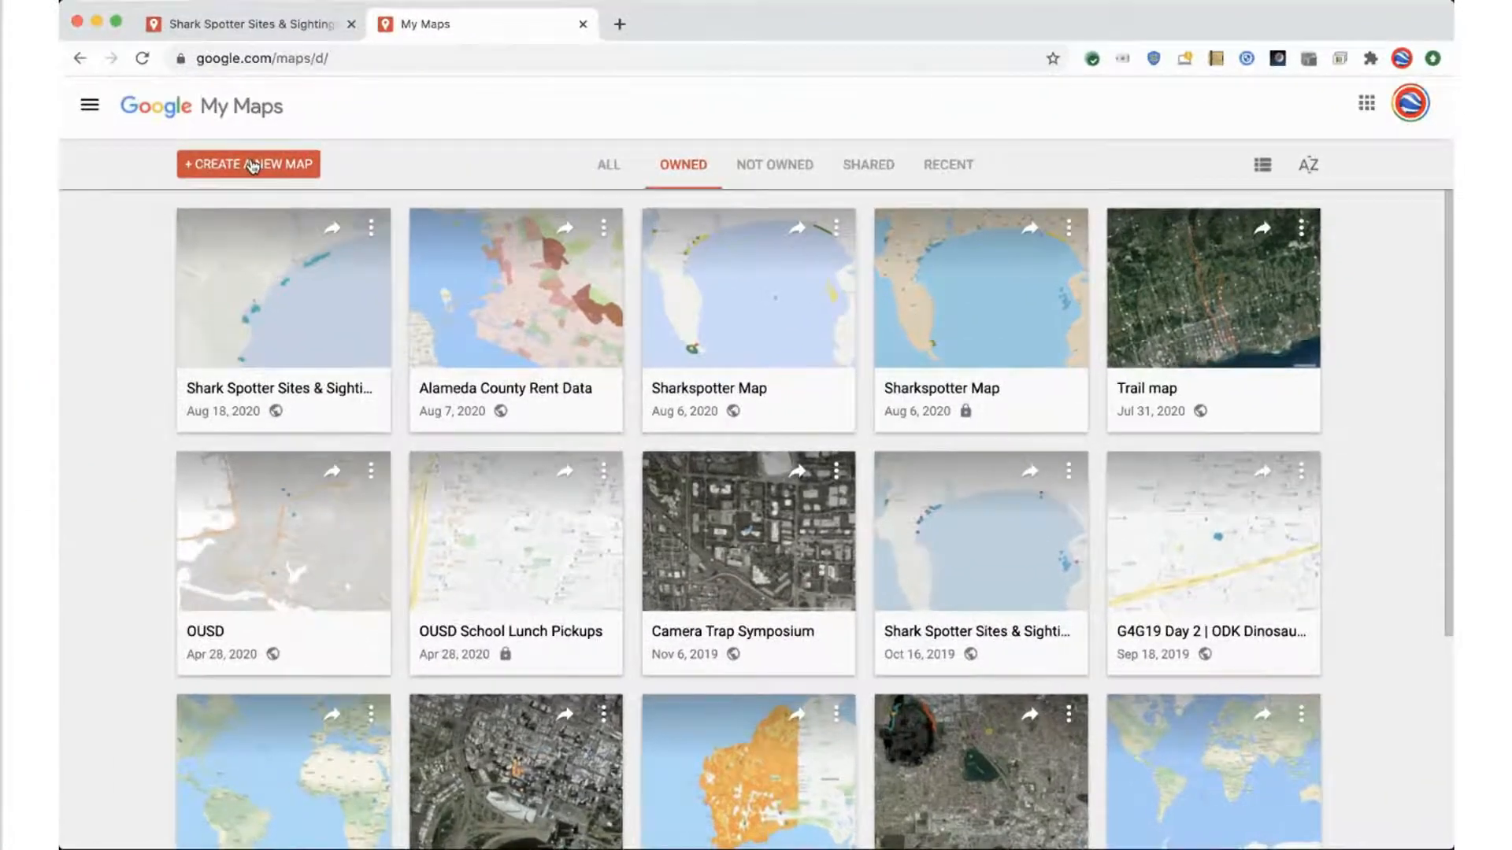
# Create a new blank map
pyautogui.click(457, 200)
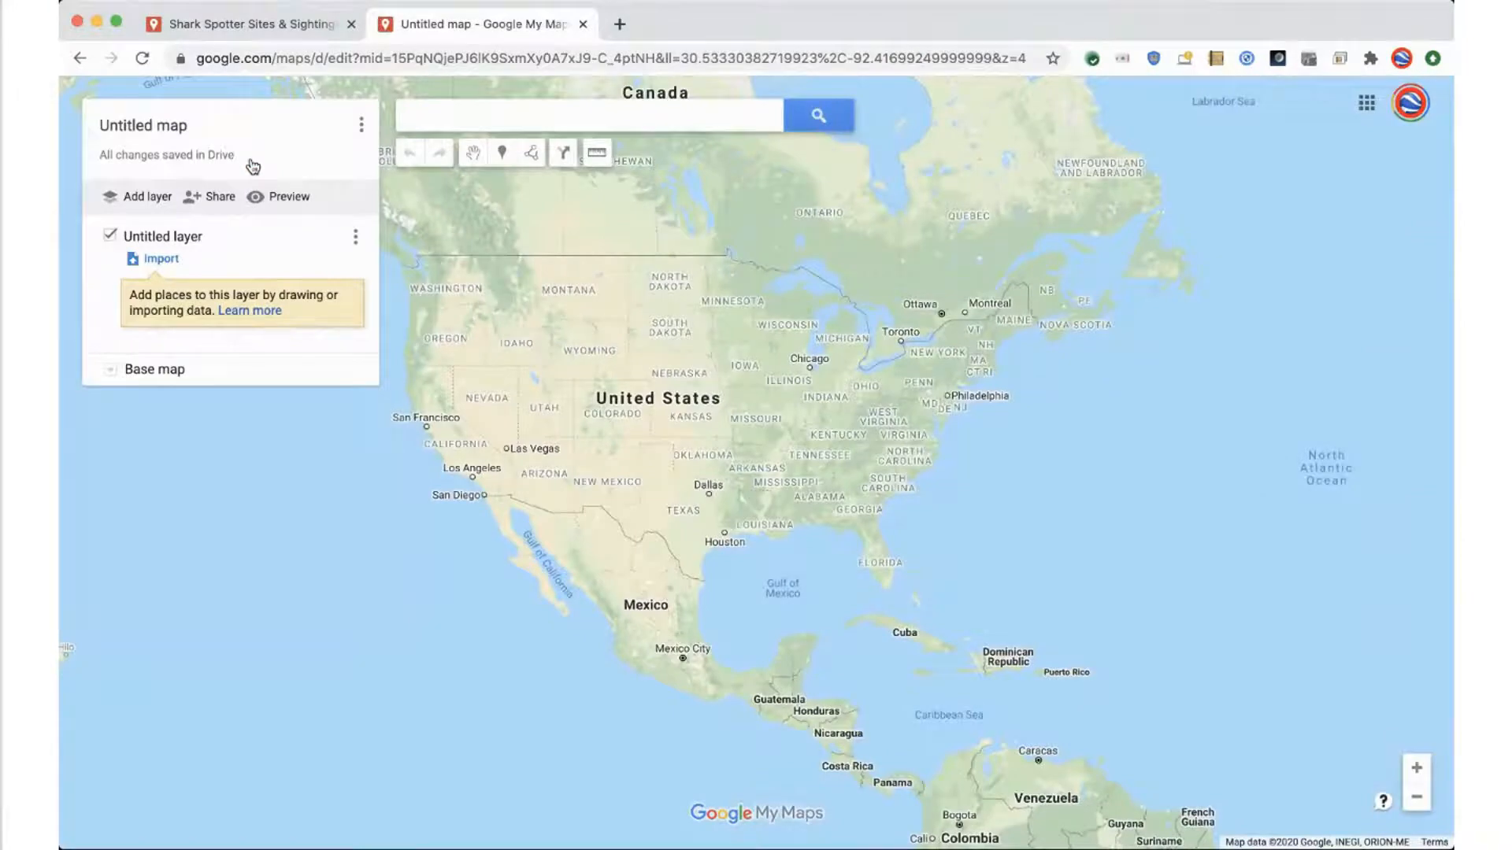
pyautogui.moveTo(736, 473); pyautogui.dragTo(802, 365)
pyautogui.scroll(3, 820, 611)
pyautogui.scroll(-5, 709, 384)
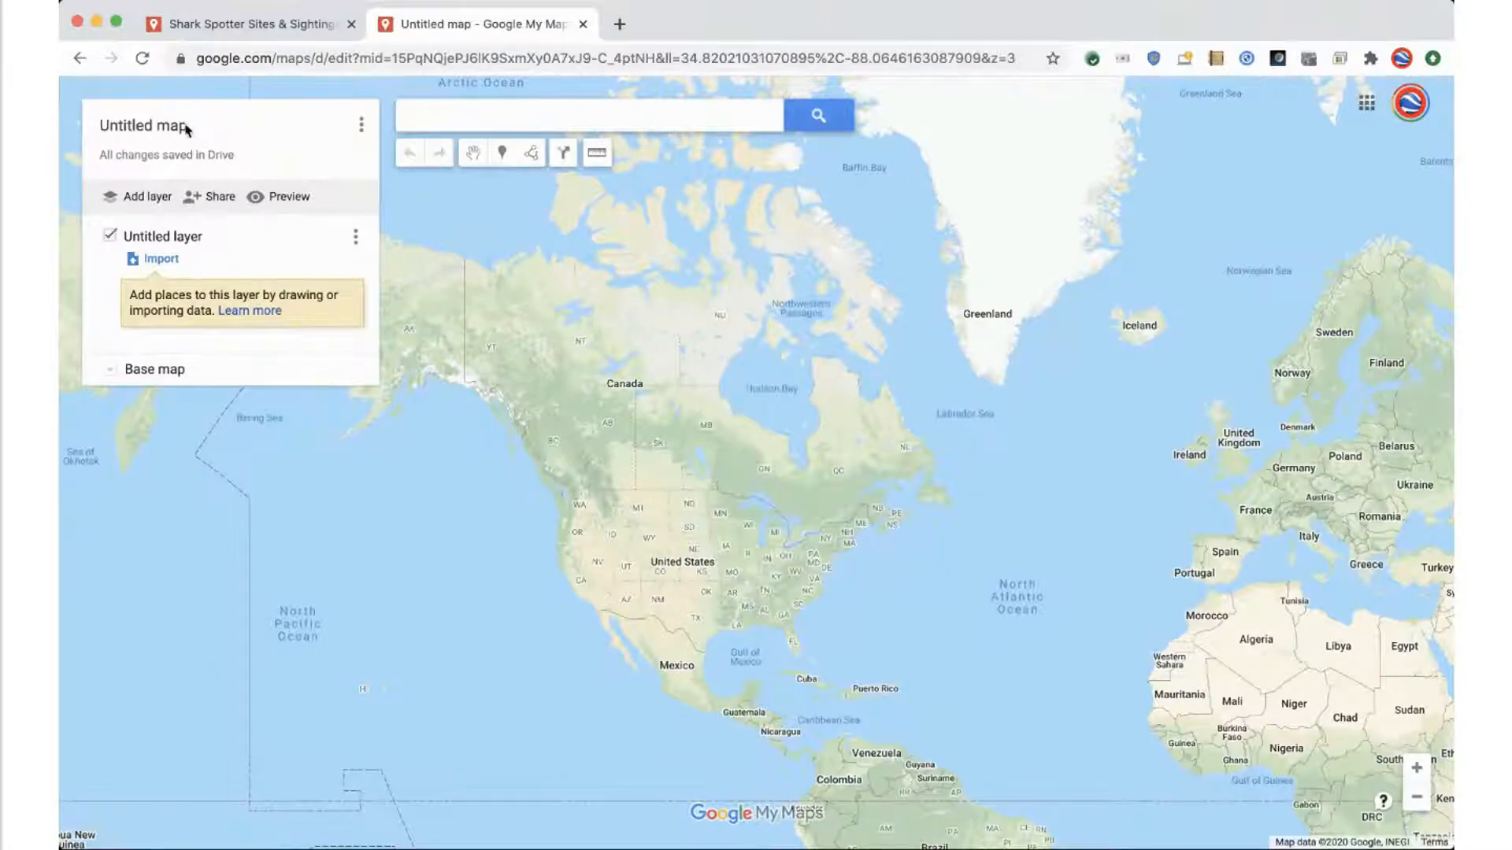
# Title the map "Sharkspotters Map" and give it the description "Where we saw sharks"
pyautogui.click(153, 128)
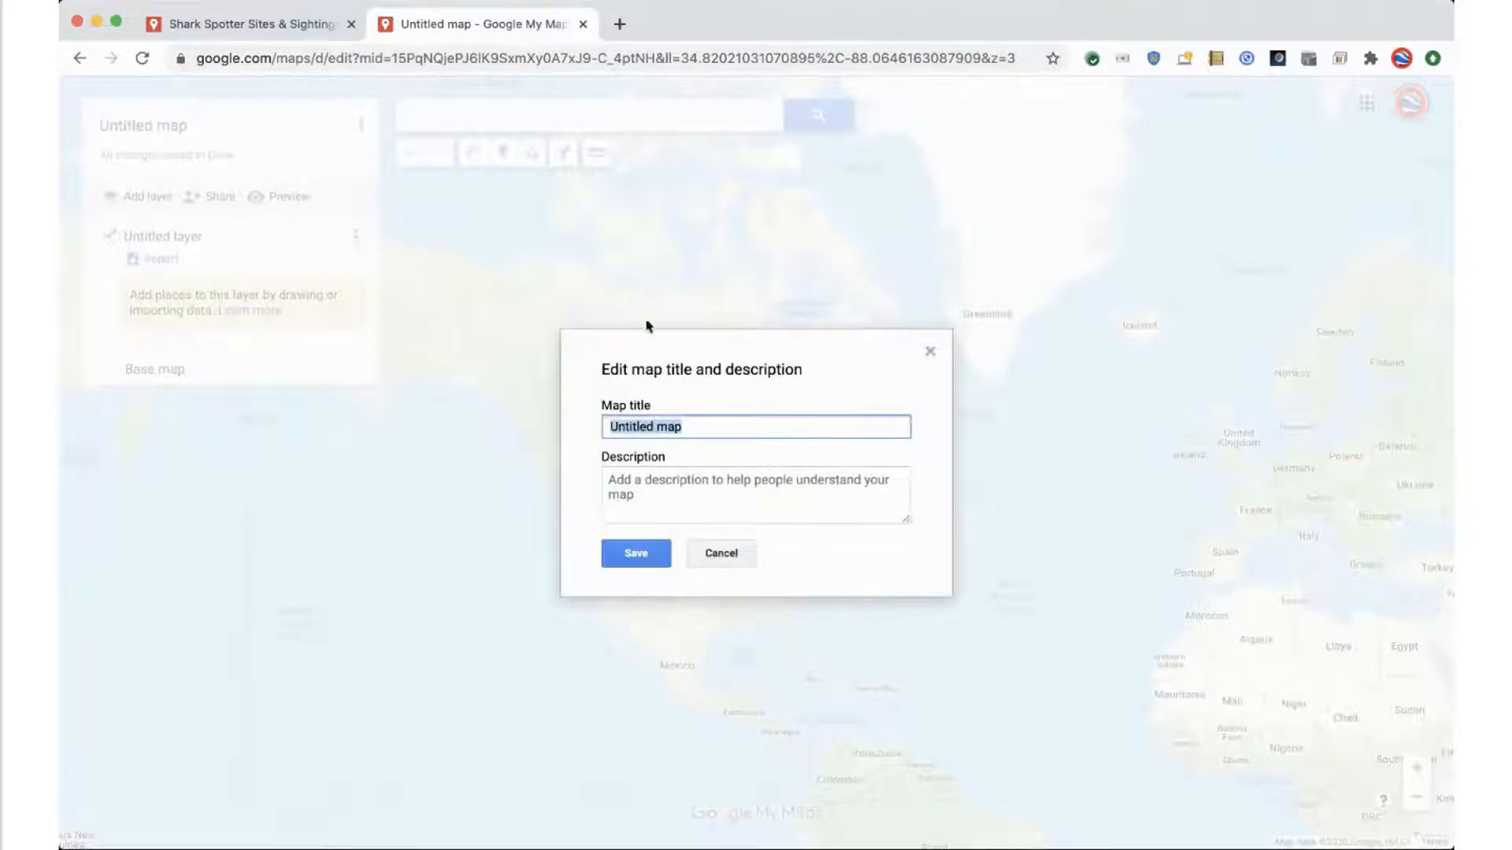
pyautogui.write('Sharkspotters Map')
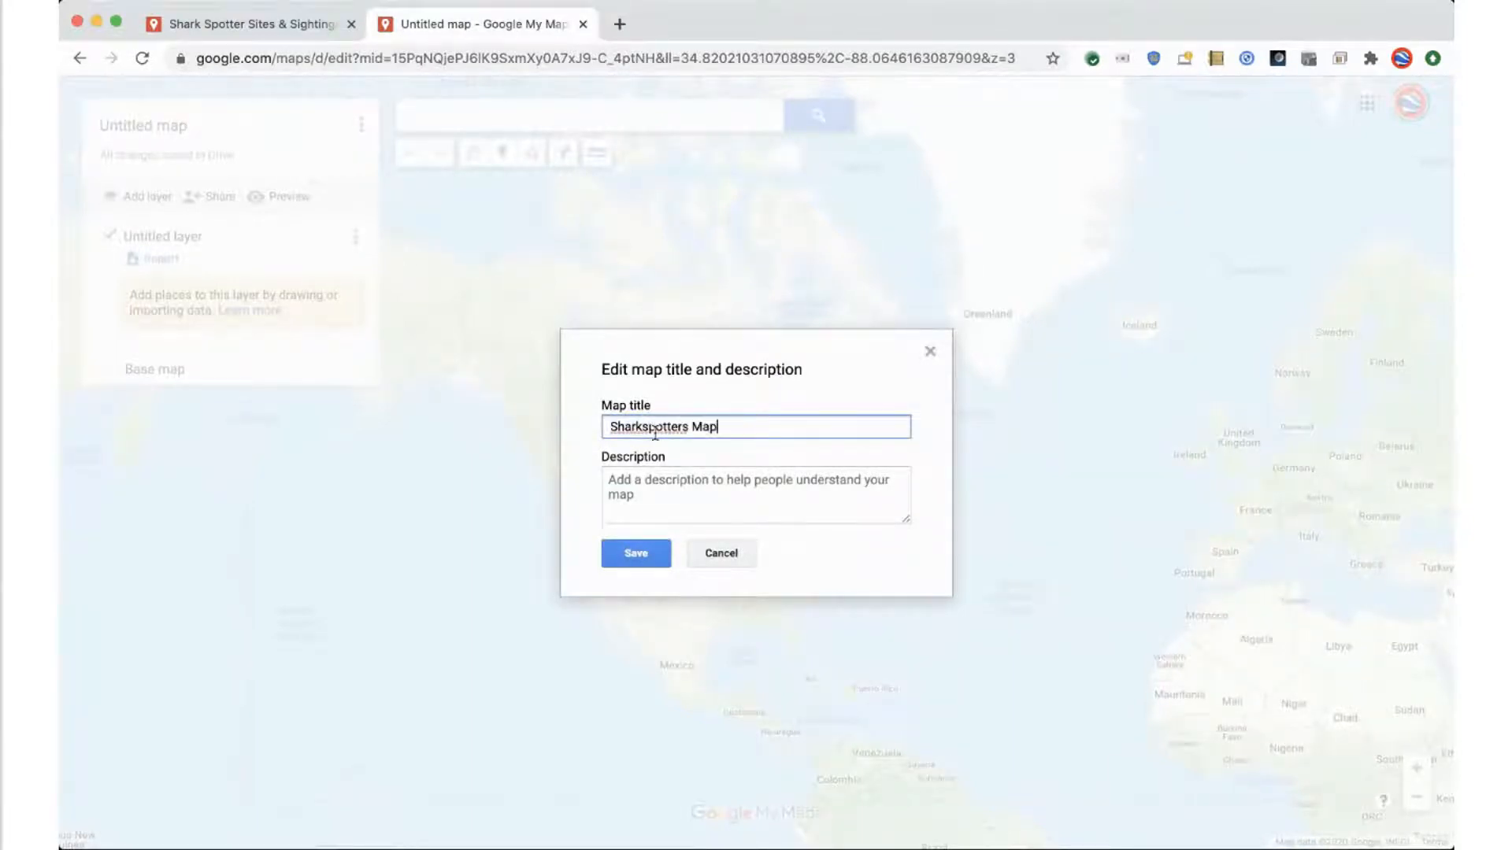
pyautogui.click(674, 487)
pyautogui.write('W')
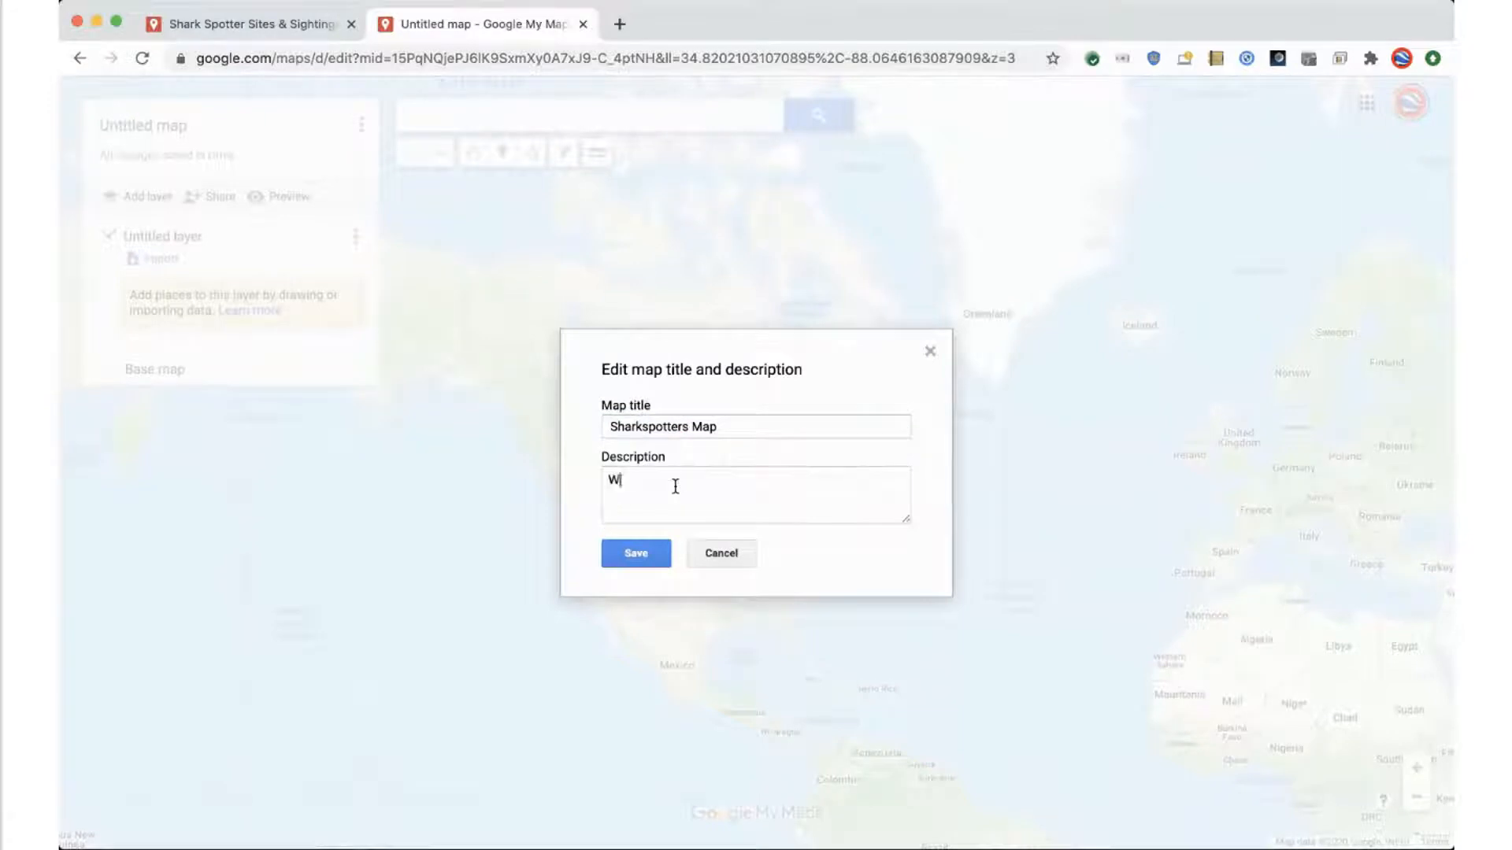
pyautogui.write('here we saw sharks')
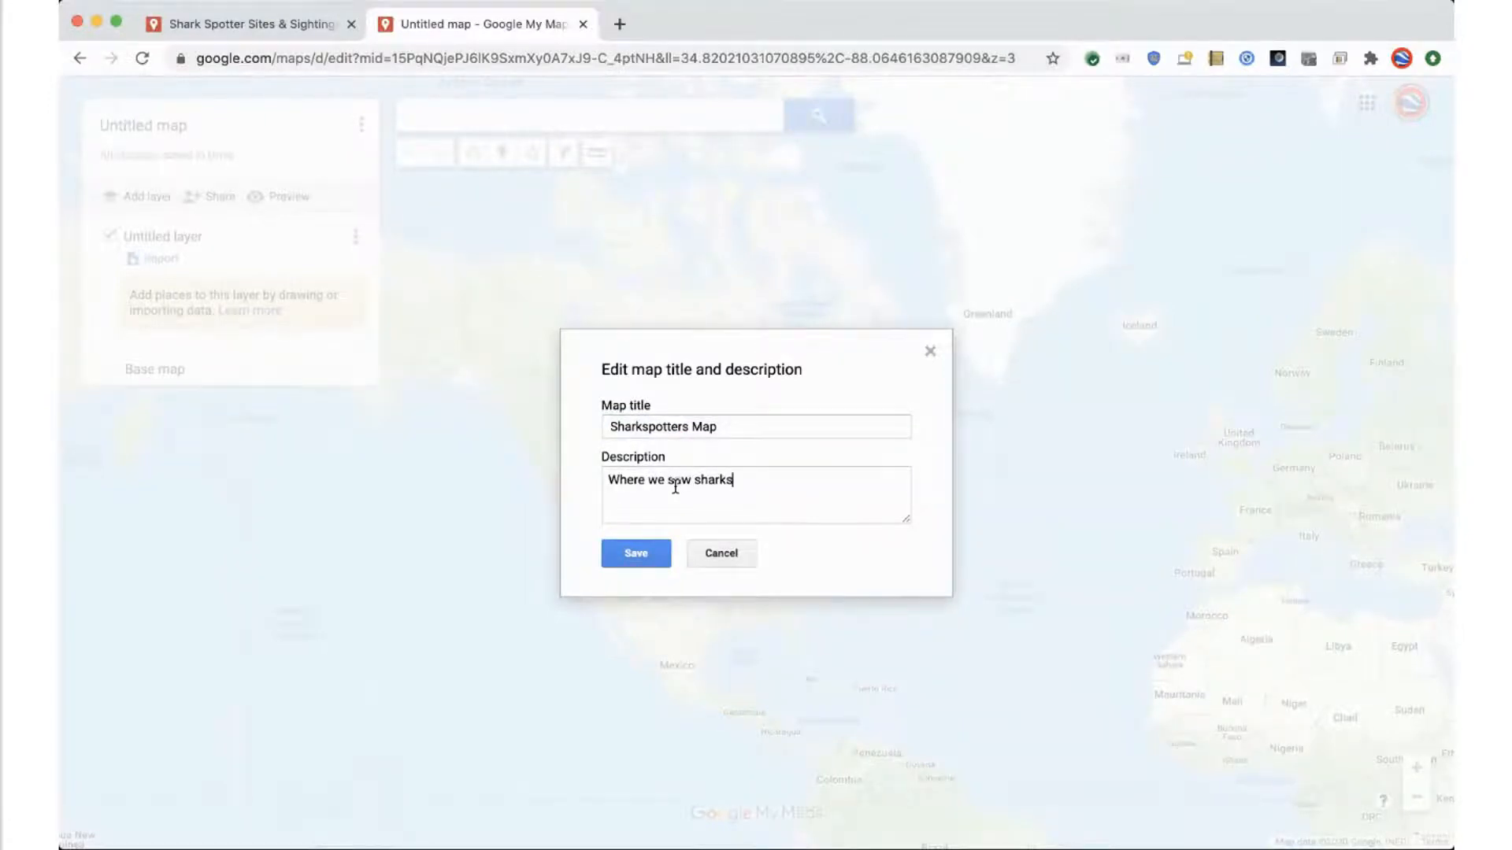
pyautogui.click(635, 561)
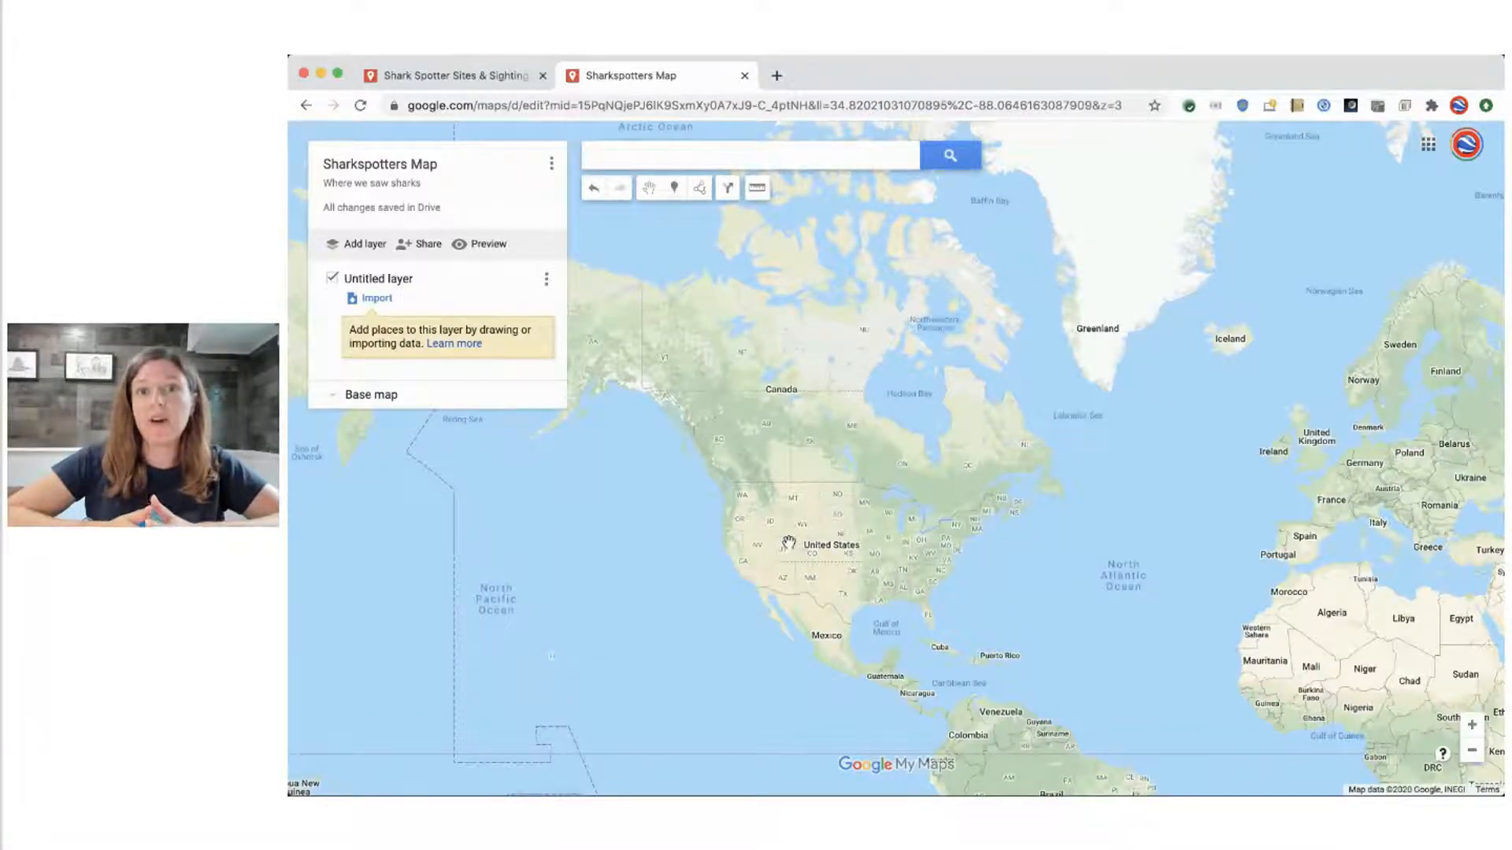
# Search for False Bay and choose the suggested match in South Africa
pyautogui.click(726, 160)
pyautogui.write('F')
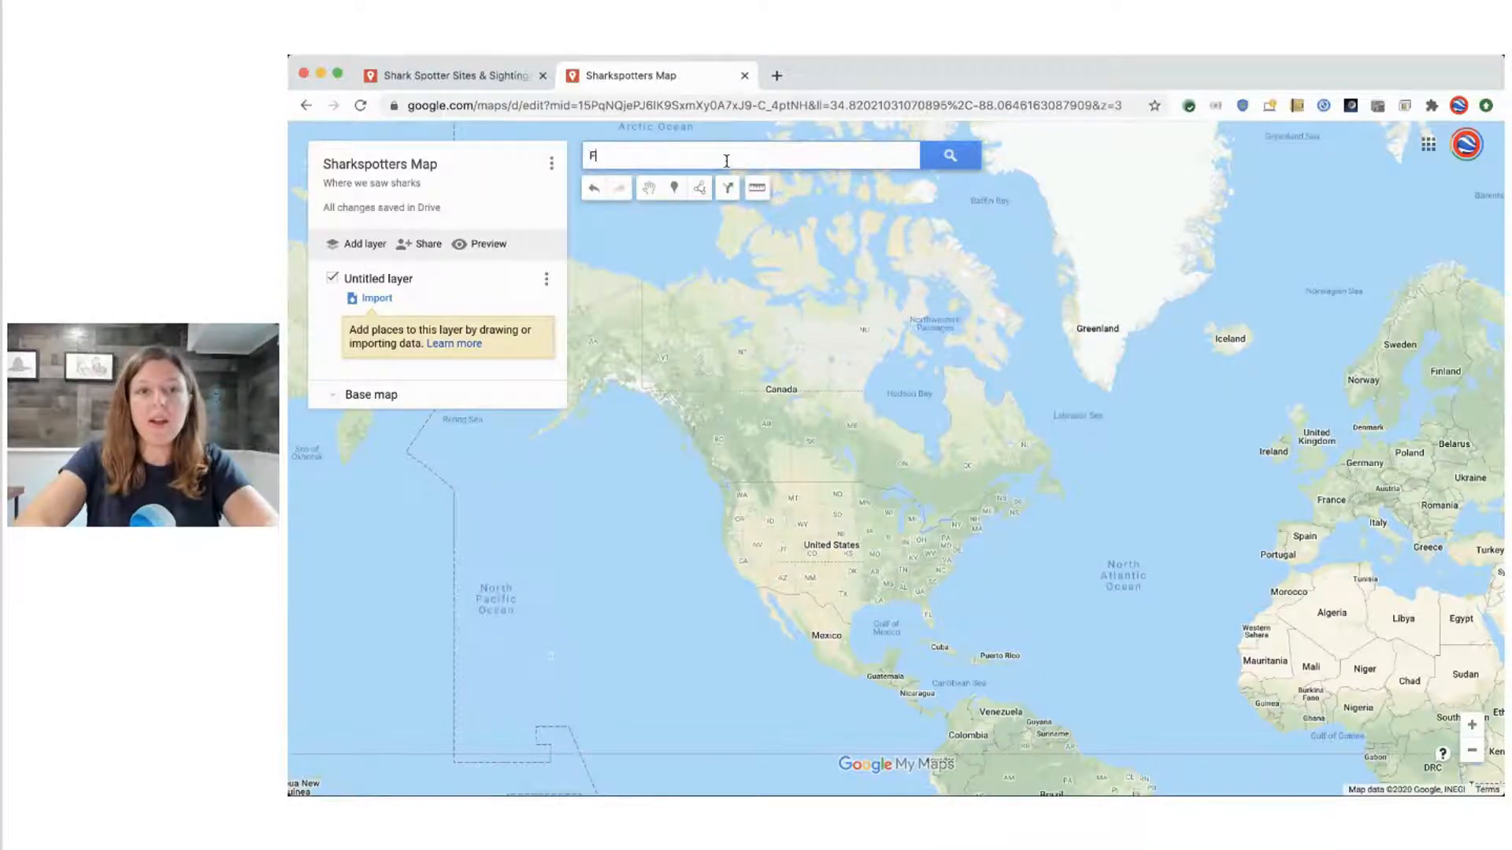
pyautogui.write('alse Bay, South')
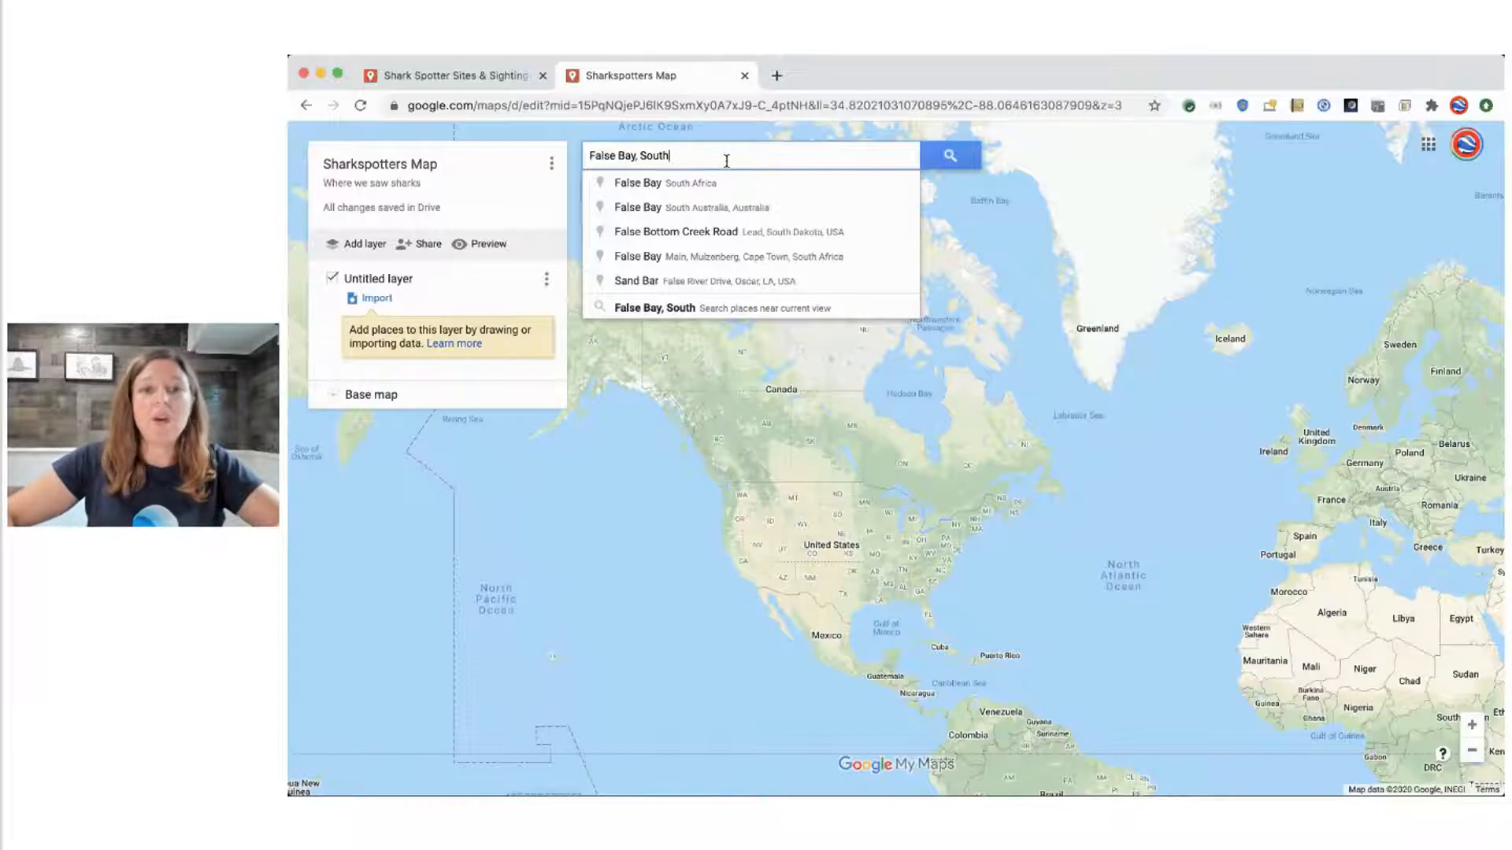
pyautogui.click(674, 189)
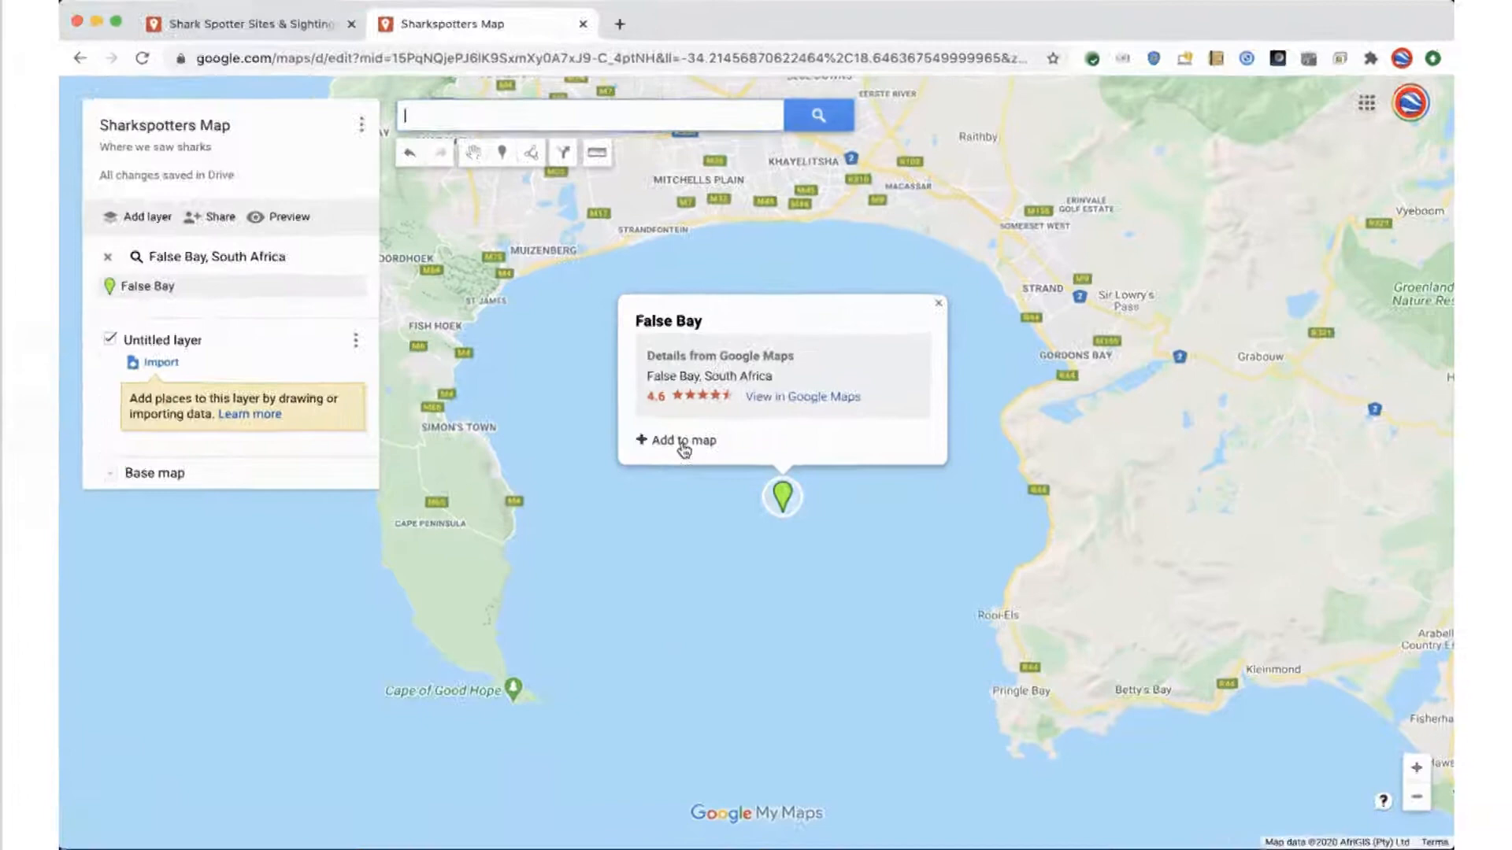
# Add the False Bay search result to the map and remove its Google Maps details
pyautogui.click(833, 441)
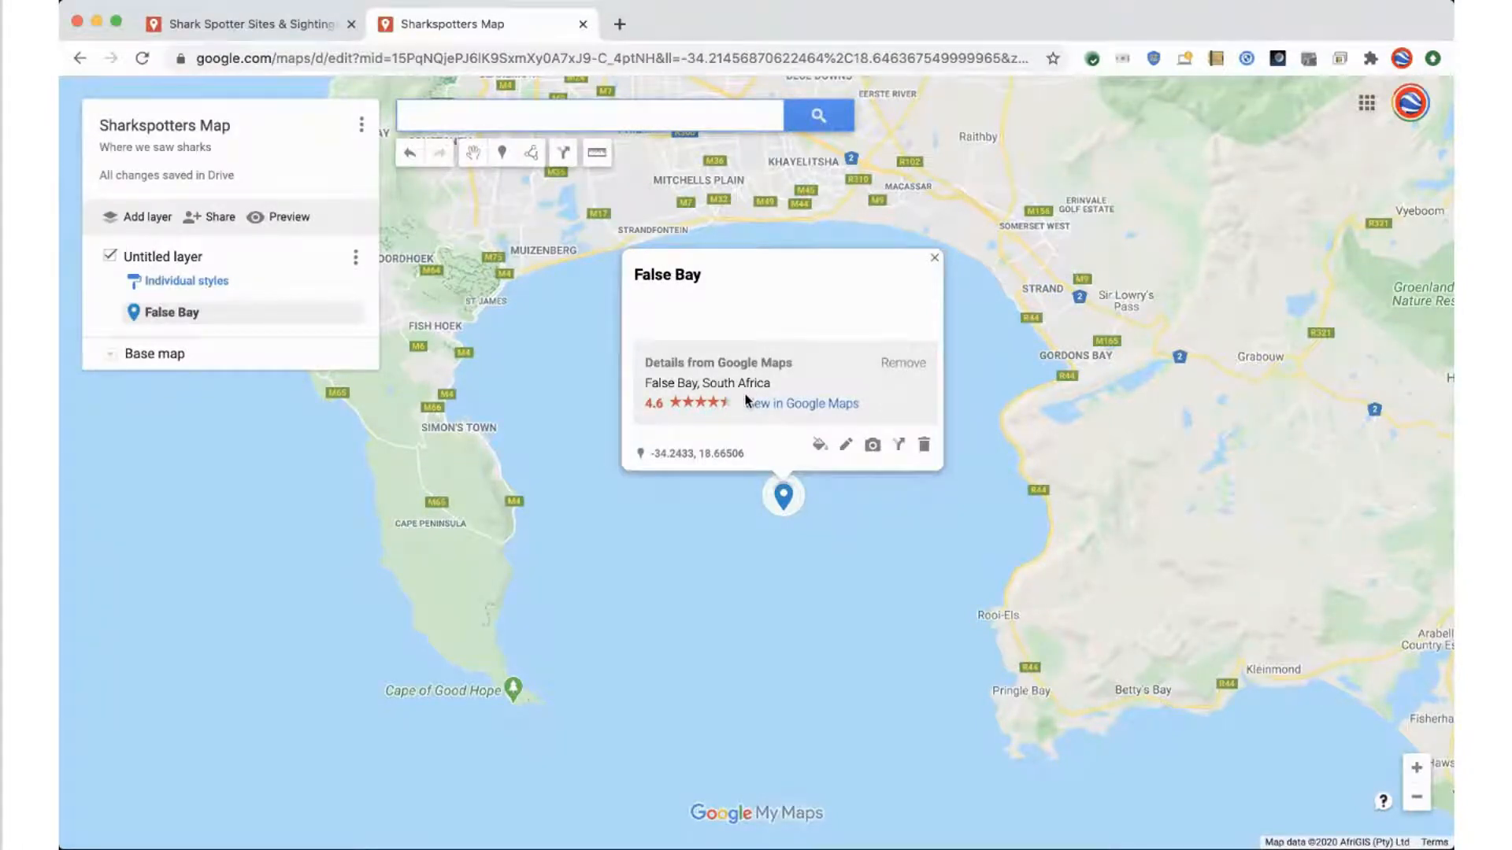
pyautogui.click(906, 364)
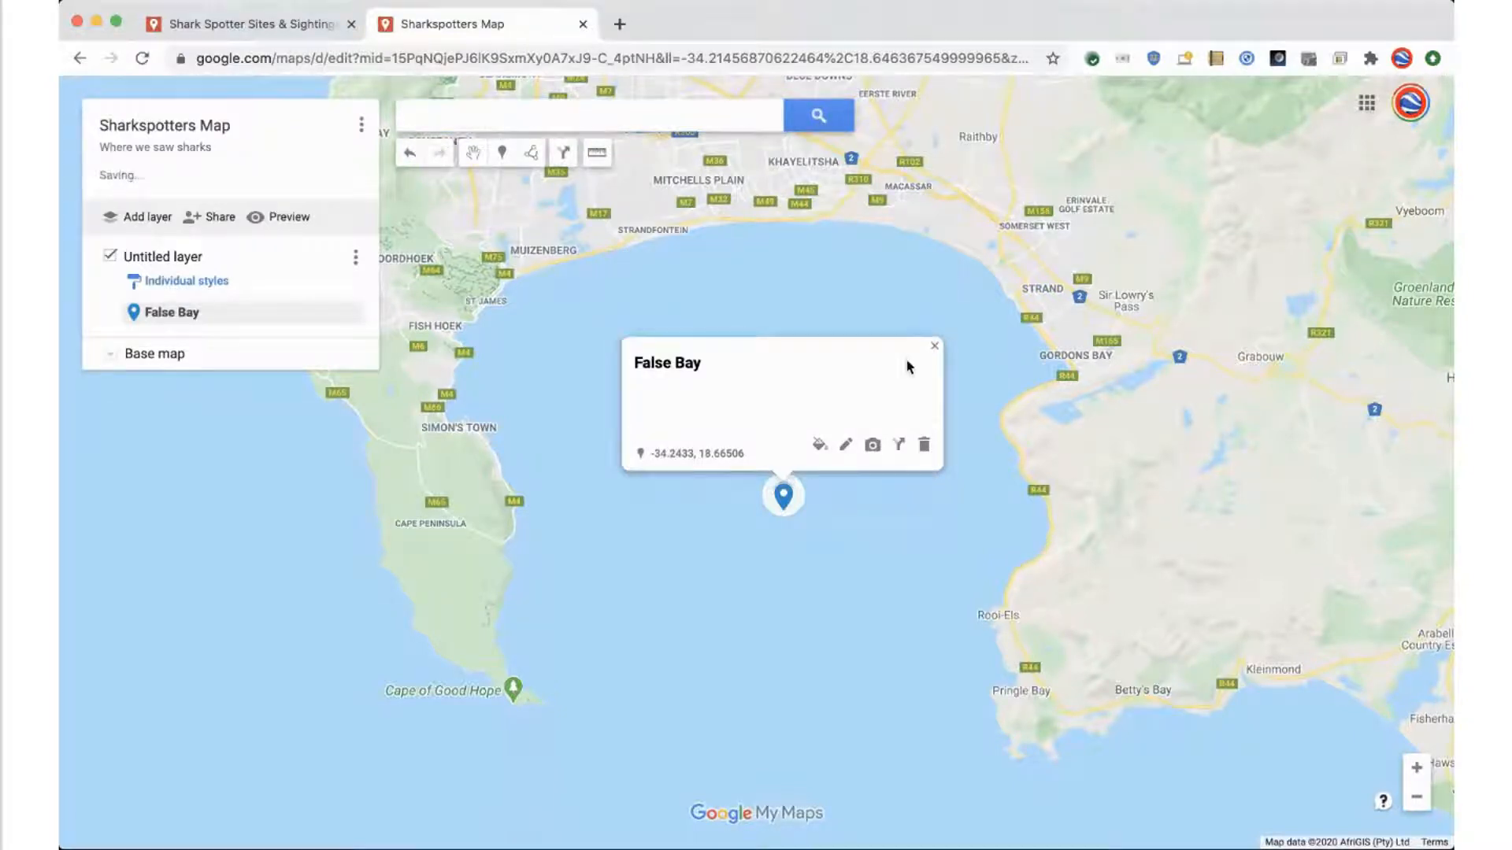
pyautogui.click(933, 350)
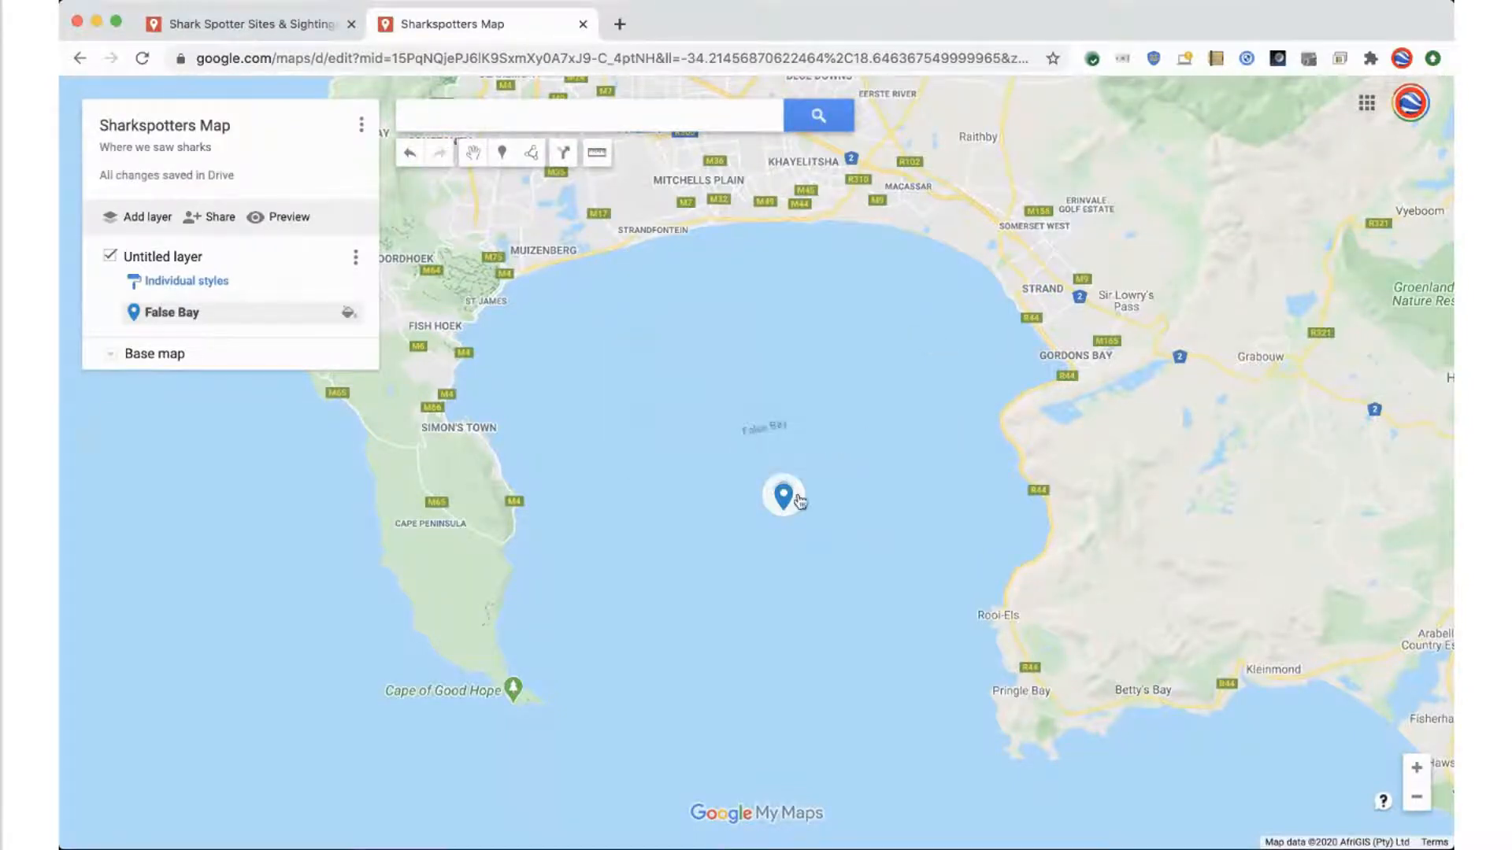
# Examine the coast around False Bay and the Cape Peninsula down to Platboom Beach near the Cape of Good Hope
pyautogui.moveTo(699, 499); pyautogui.dragTo(703, 590)
pyautogui.scroll(1, 756, 589)
pyautogui.scroll(-1, 757, 589)
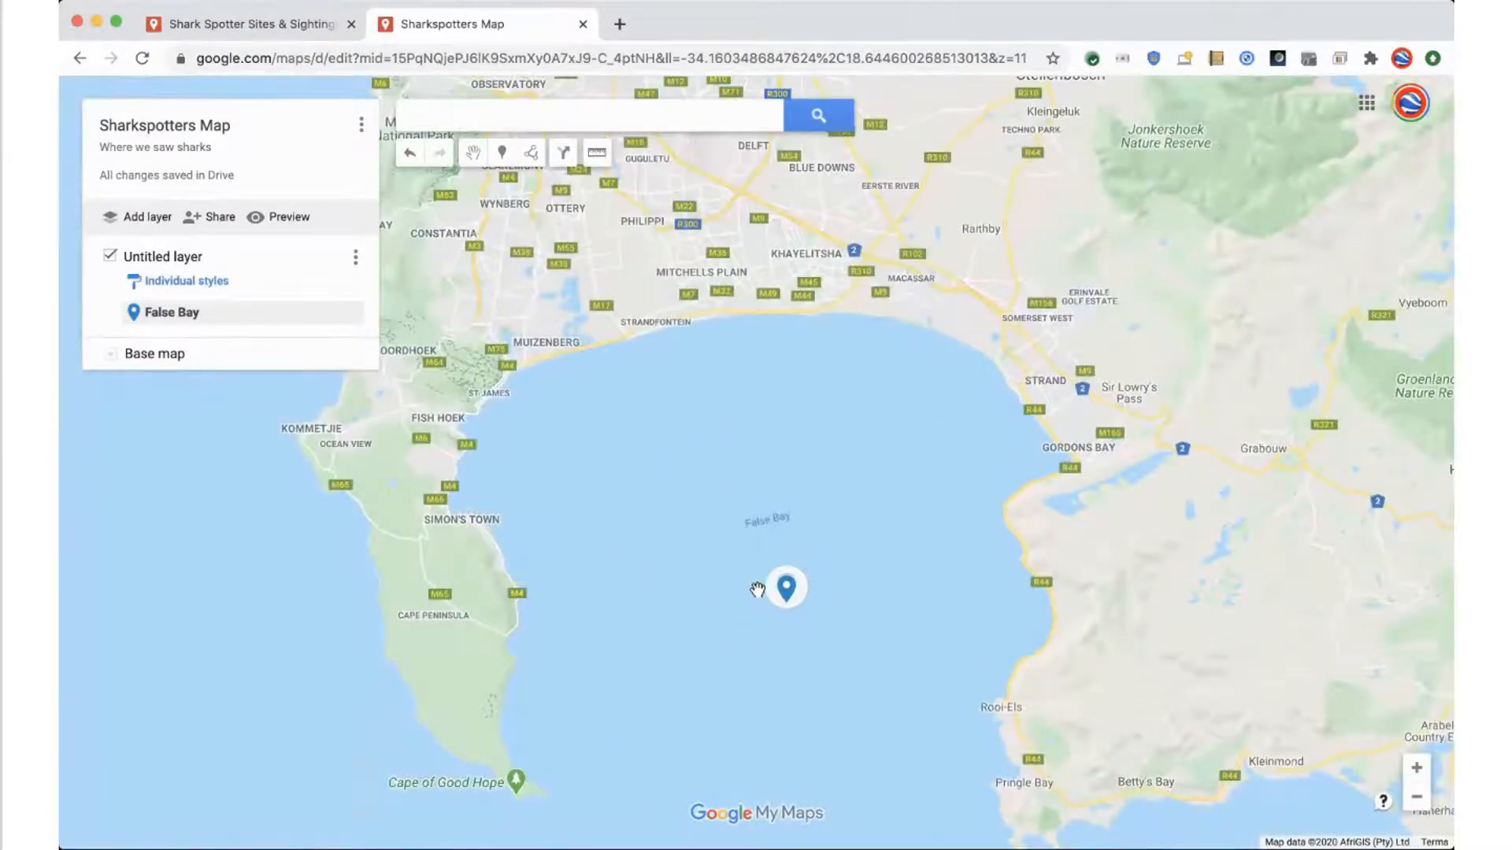
pyautogui.moveTo(699, 636); pyautogui.dragTo(717, 592)
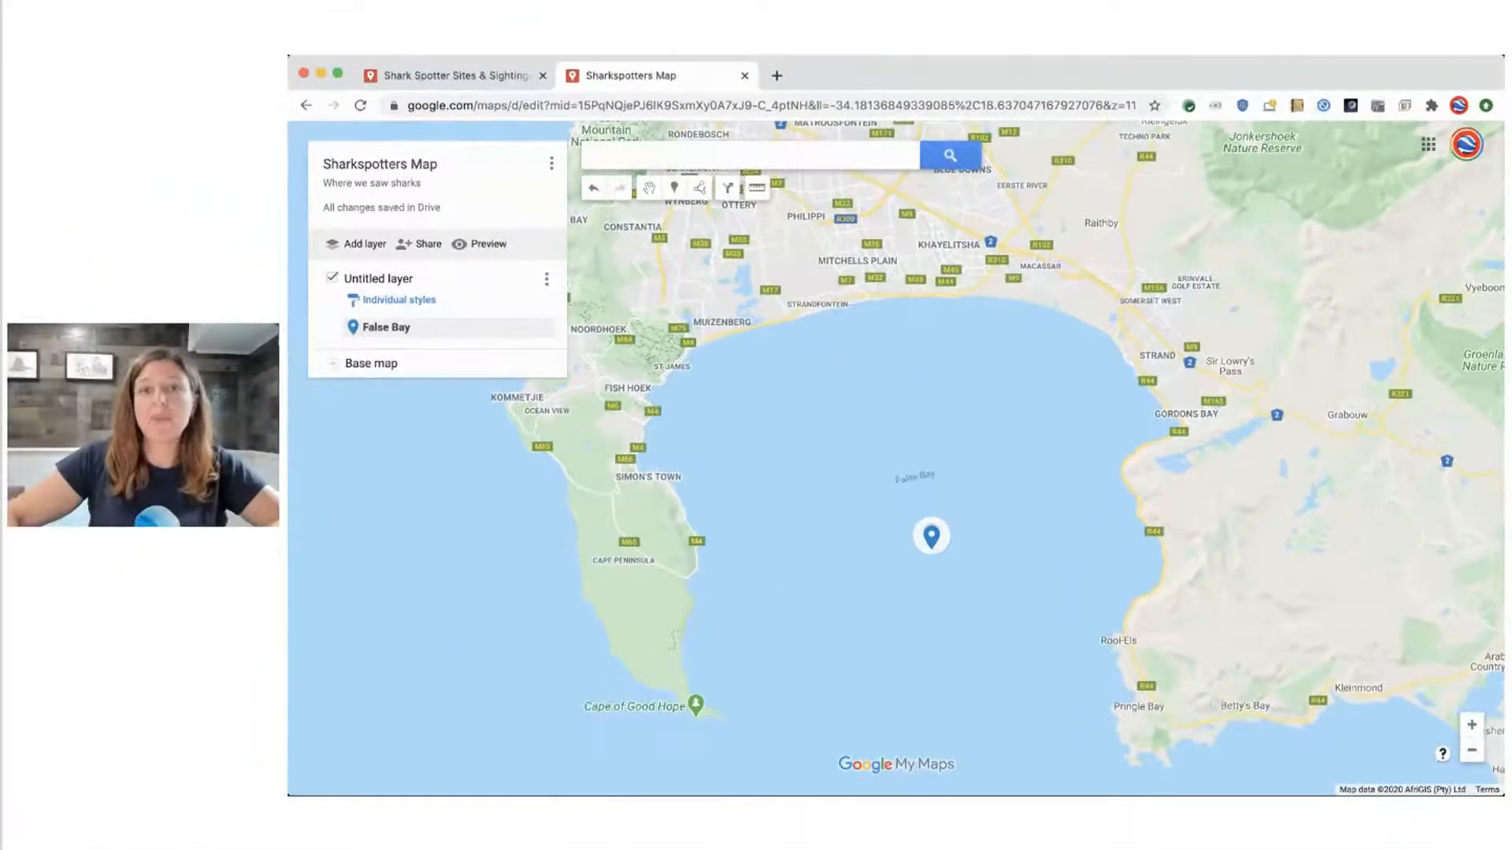
pyautogui.moveTo(766, 470); pyautogui.dragTo(784, 432)
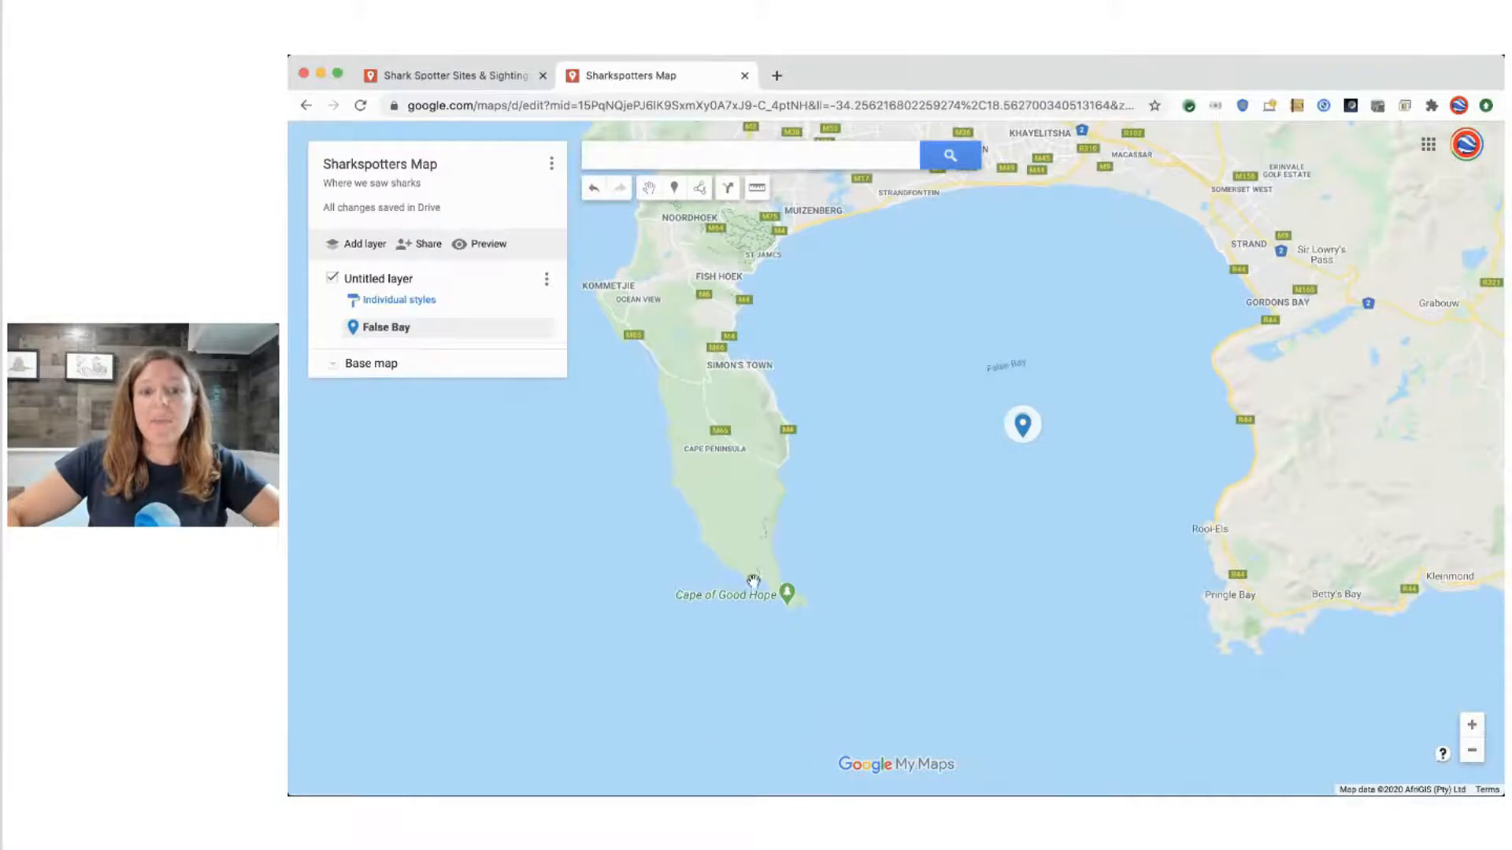
pyautogui.scroll(2, 754, 583)
pyautogui.scroll(2, 754, 583)
pyautogui.scroll(2, 787, 567)
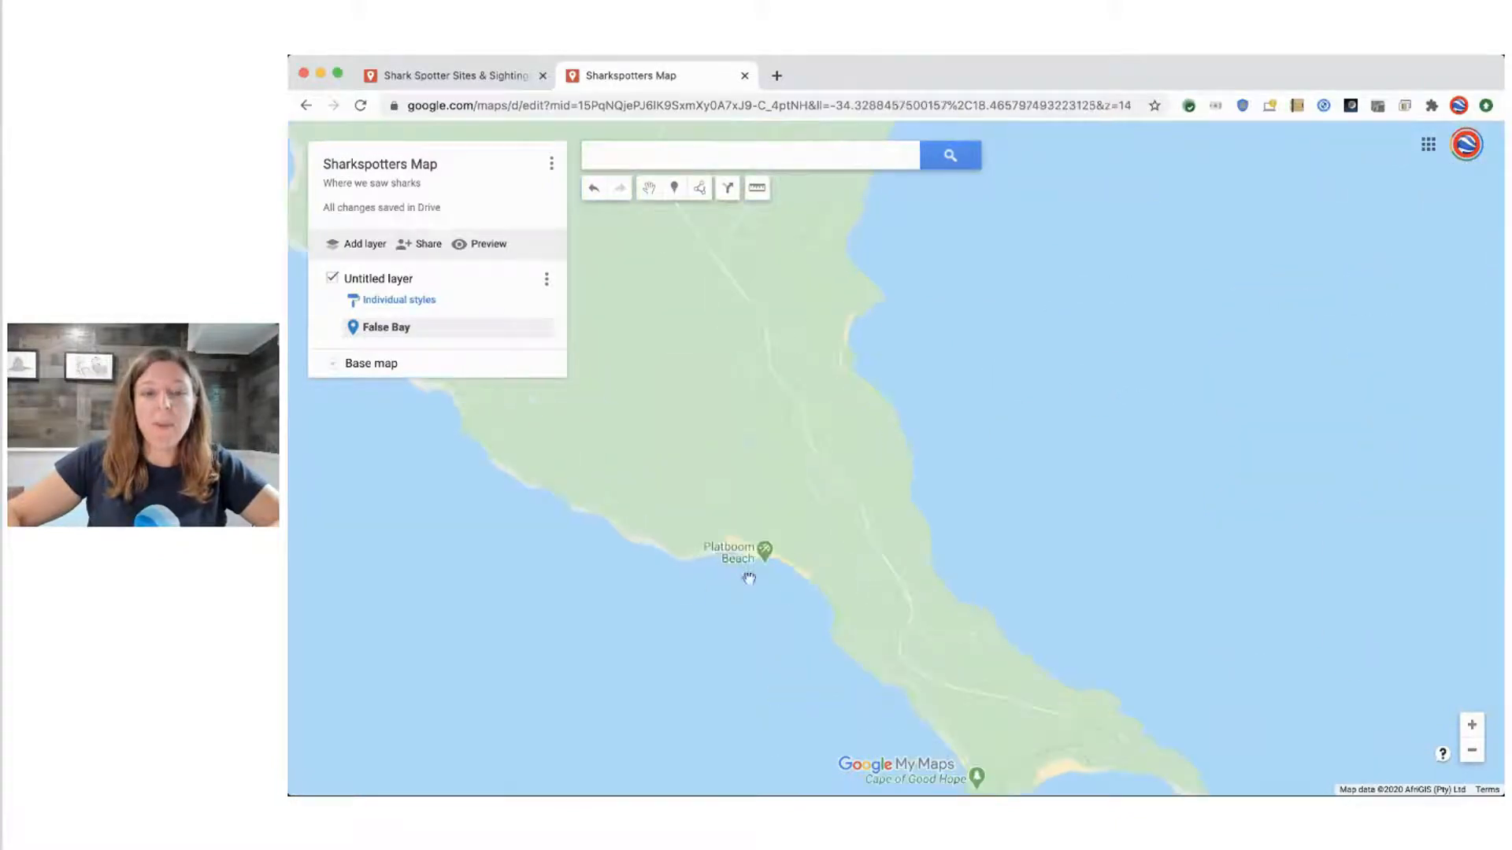
pyautogui.scroll(2, 736, 543)
pyautogui.moveTo(709, 632); pyautogui.dragTo(716, 493)
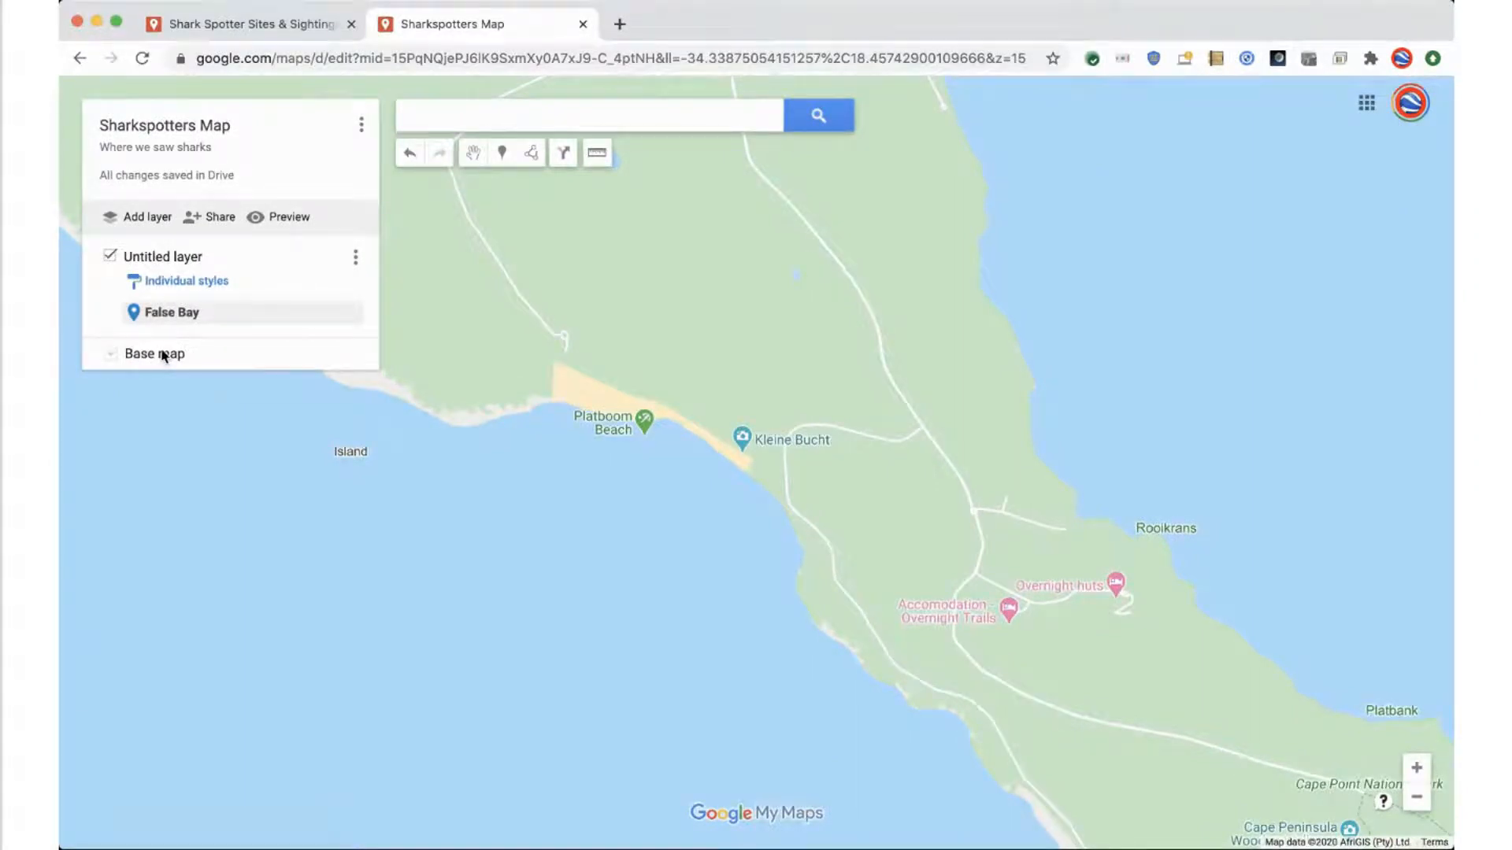
# Try several base map styles, including a light and a dark one, and settle on satellite imagery
pyautogui.click(112, 355)
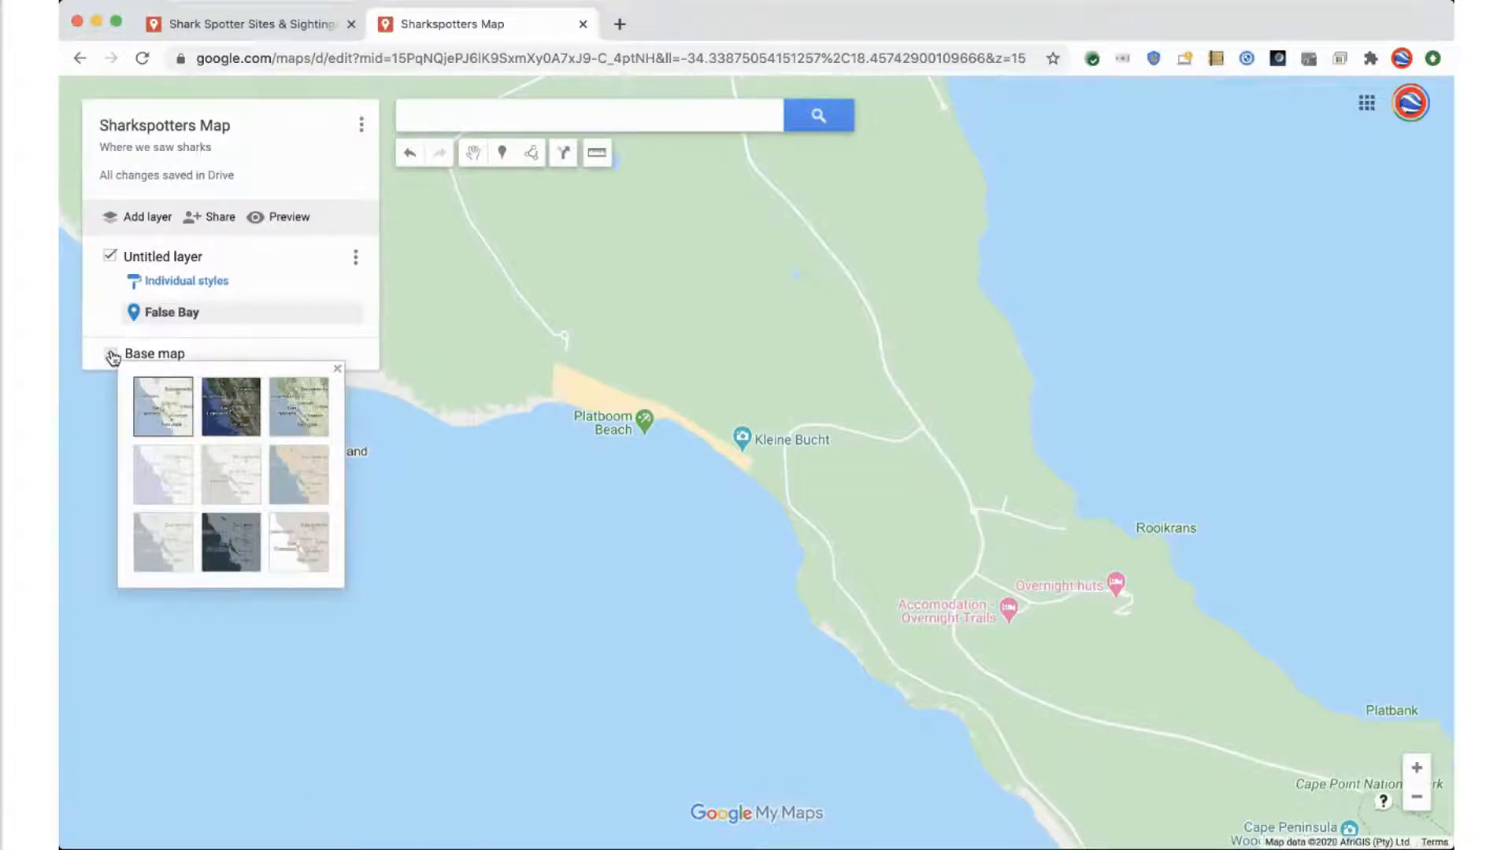
pyautogui.click(161, 466)
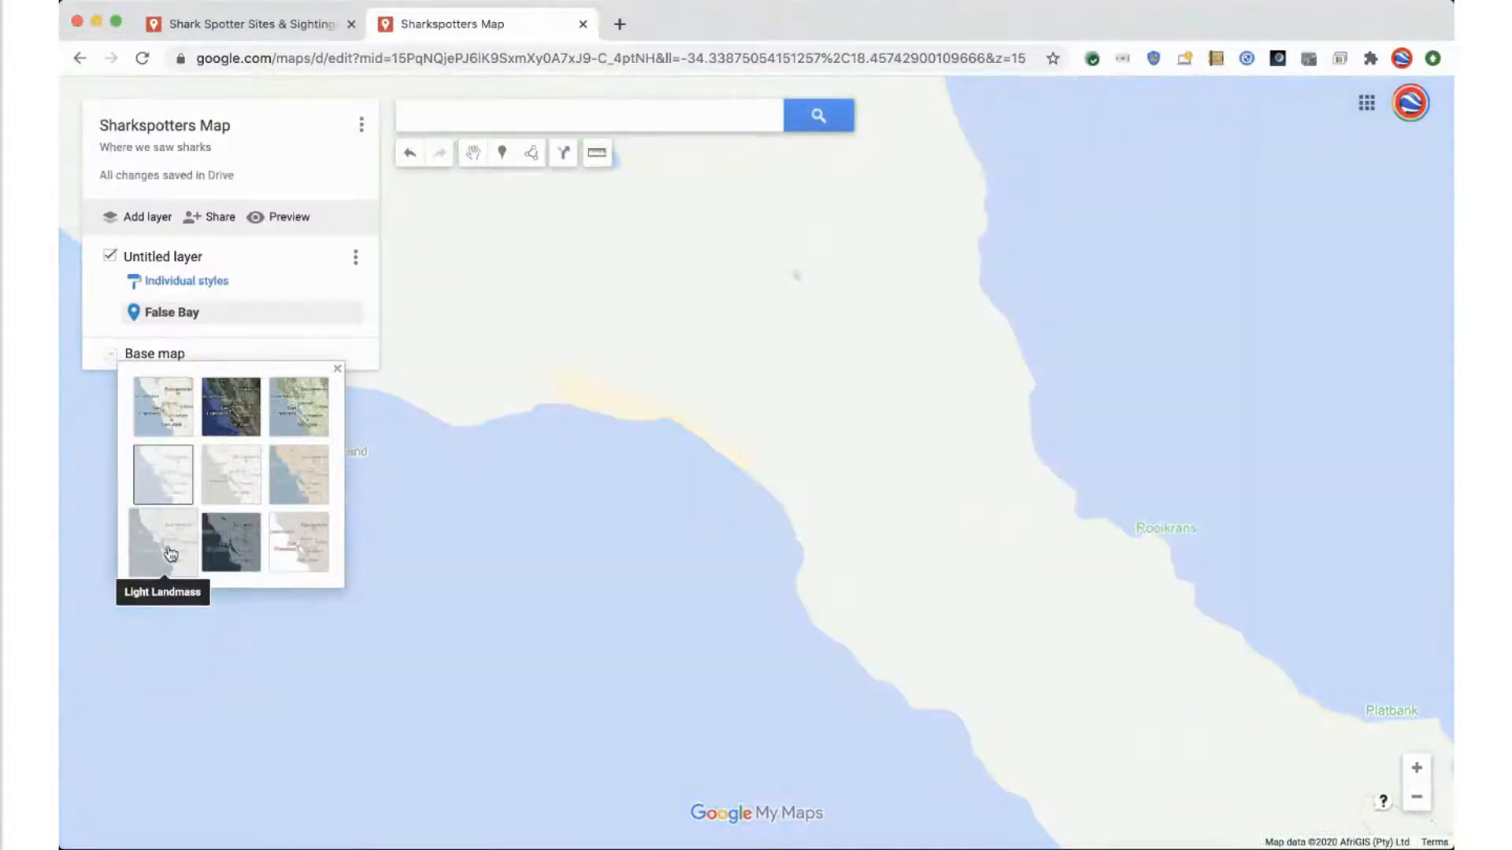
pyautogui.click(231, 543)
pyautogui.click(271, 553)
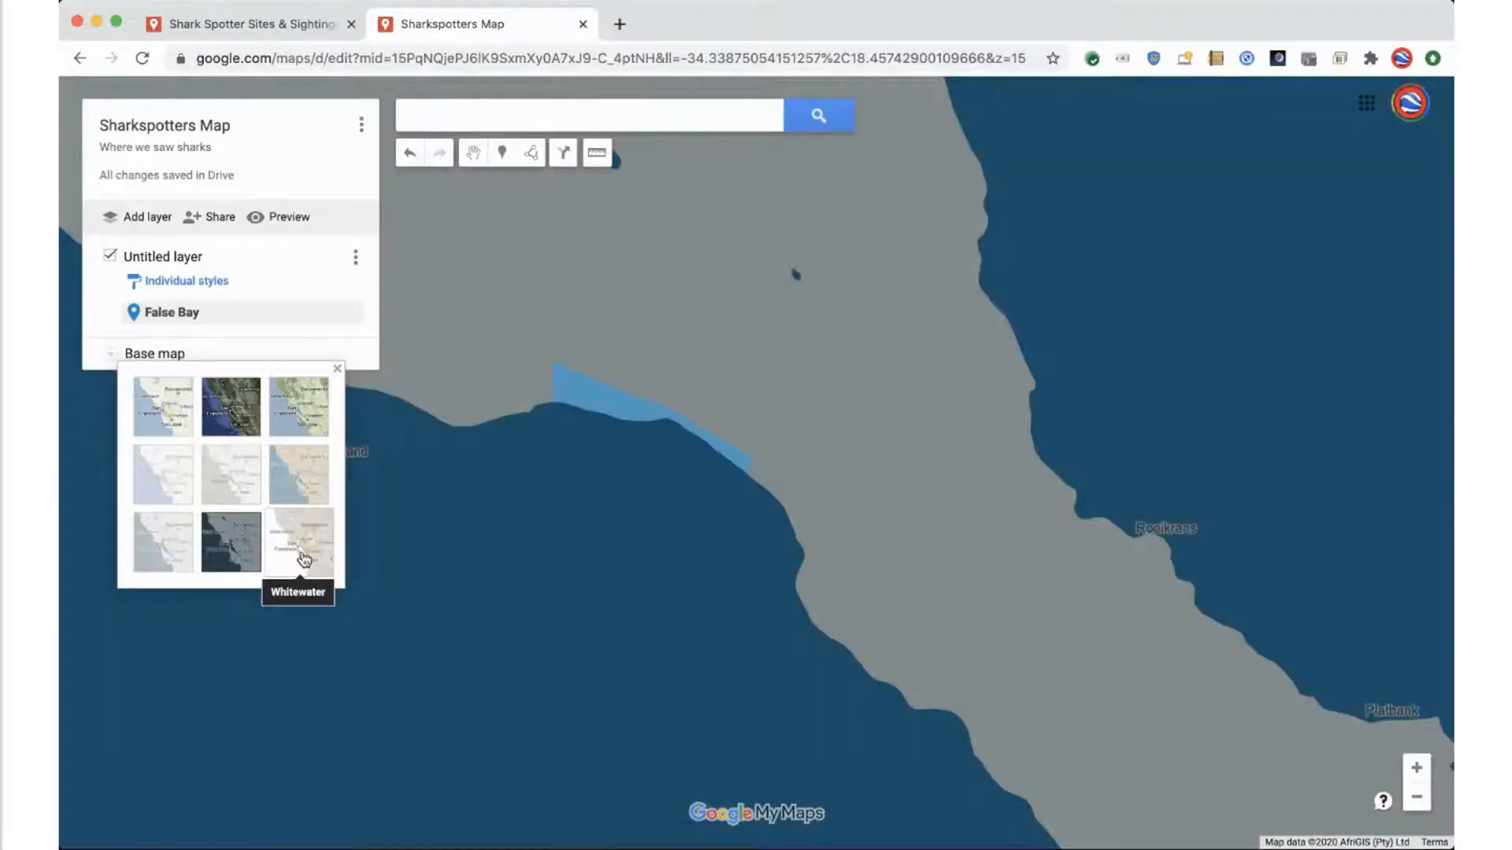
pyautogui.click(303, 493)
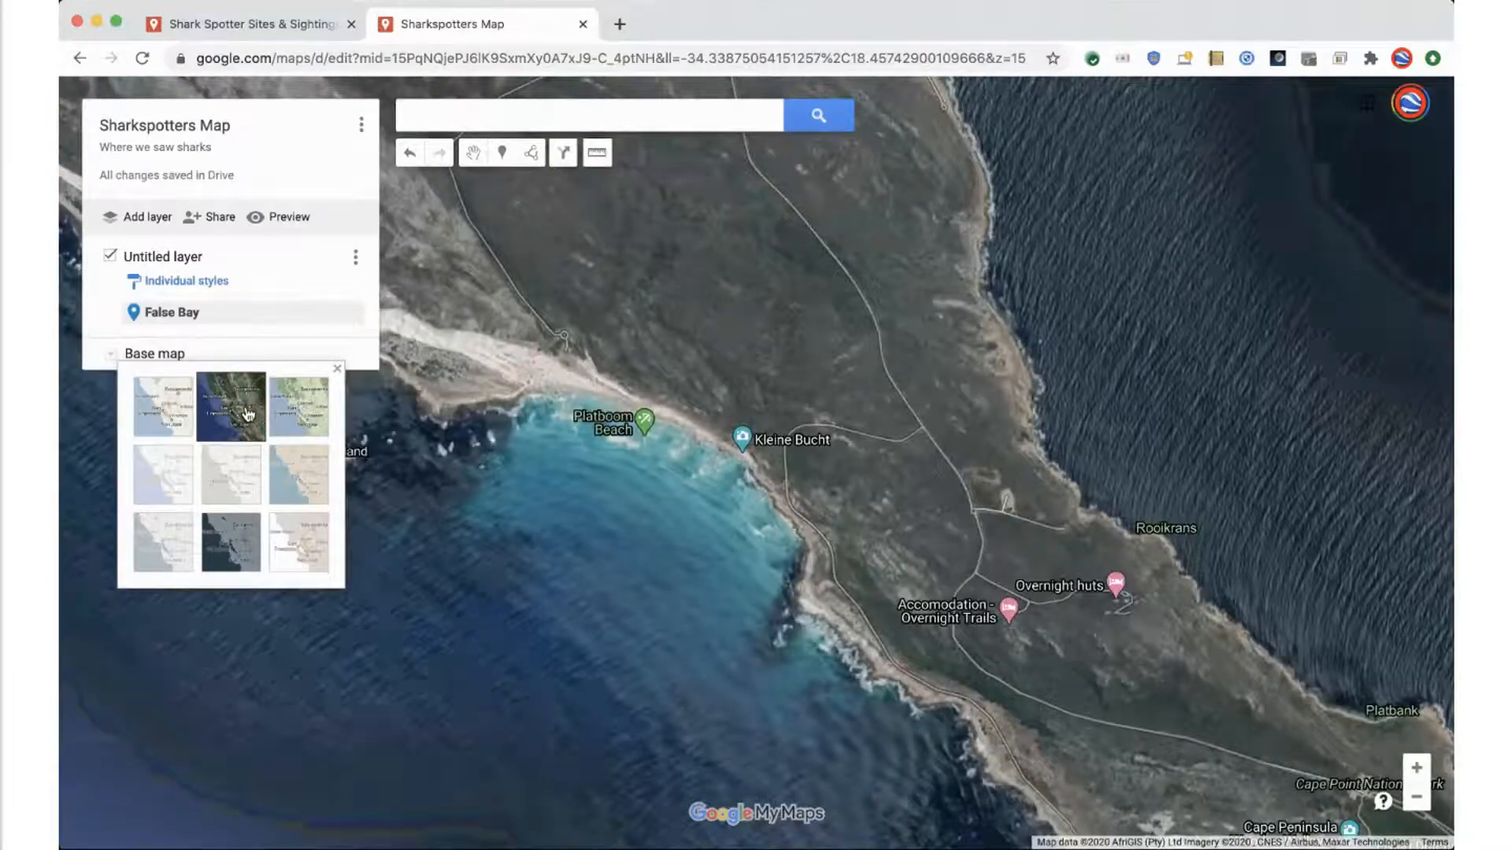
# Place a marker in the water just off the rocky coast southeast of Platboom Beach and name it "Shark Sighting"
pyautogui.moveTo(697, 674); pyautogui.dragTo(634, 505)
pyautogui.scroll(1, 737, 441)
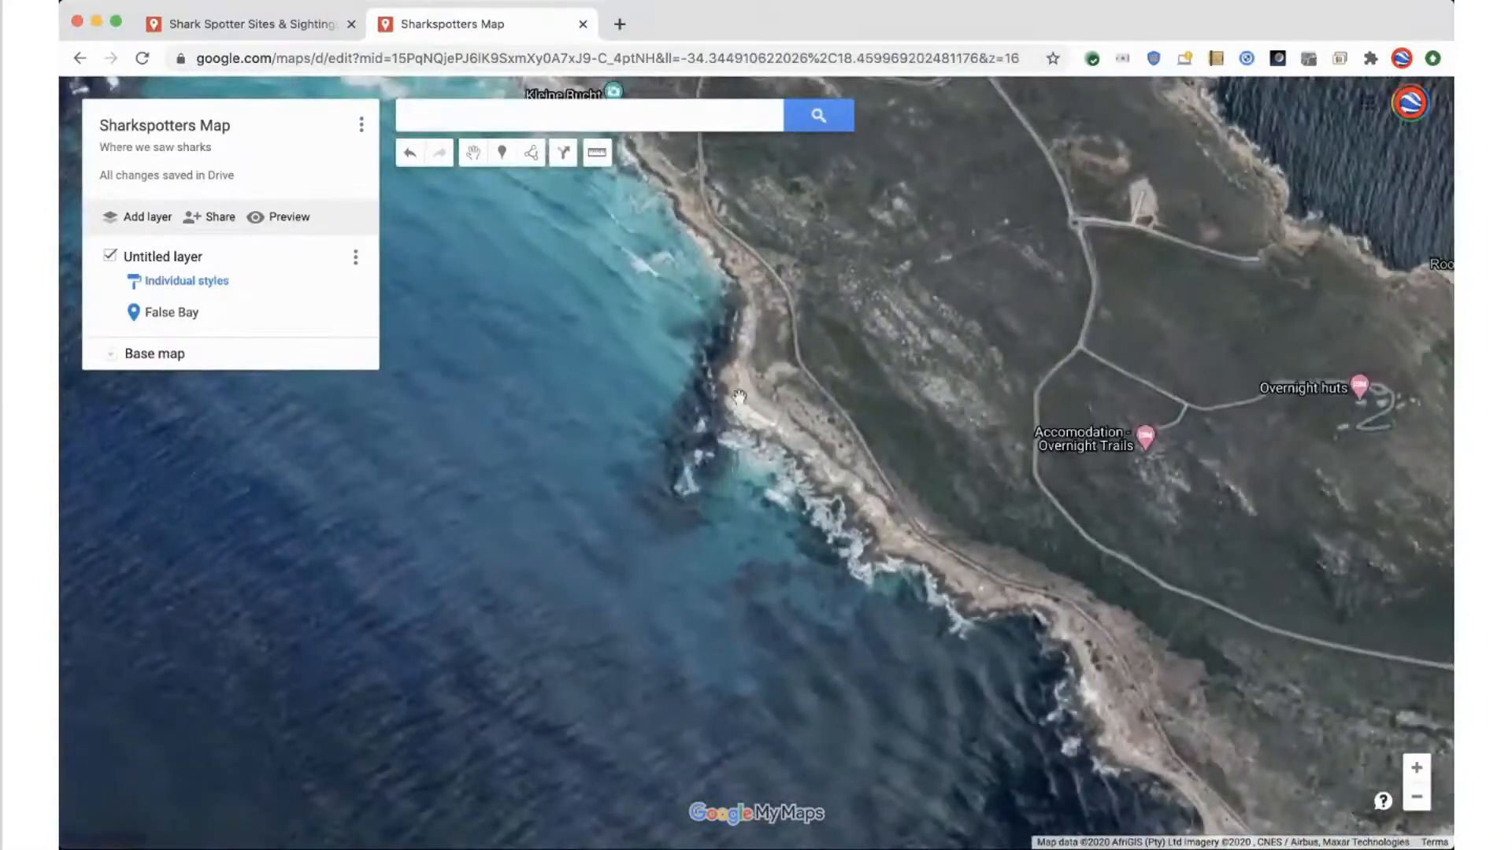
pyautogui.moveTo(588, 574)
pyautogui.mouseDown()
pyautogui.moveTo(624, 543)
pyautogui.moveTo(617, 574)
pyautogui.mouseUp()
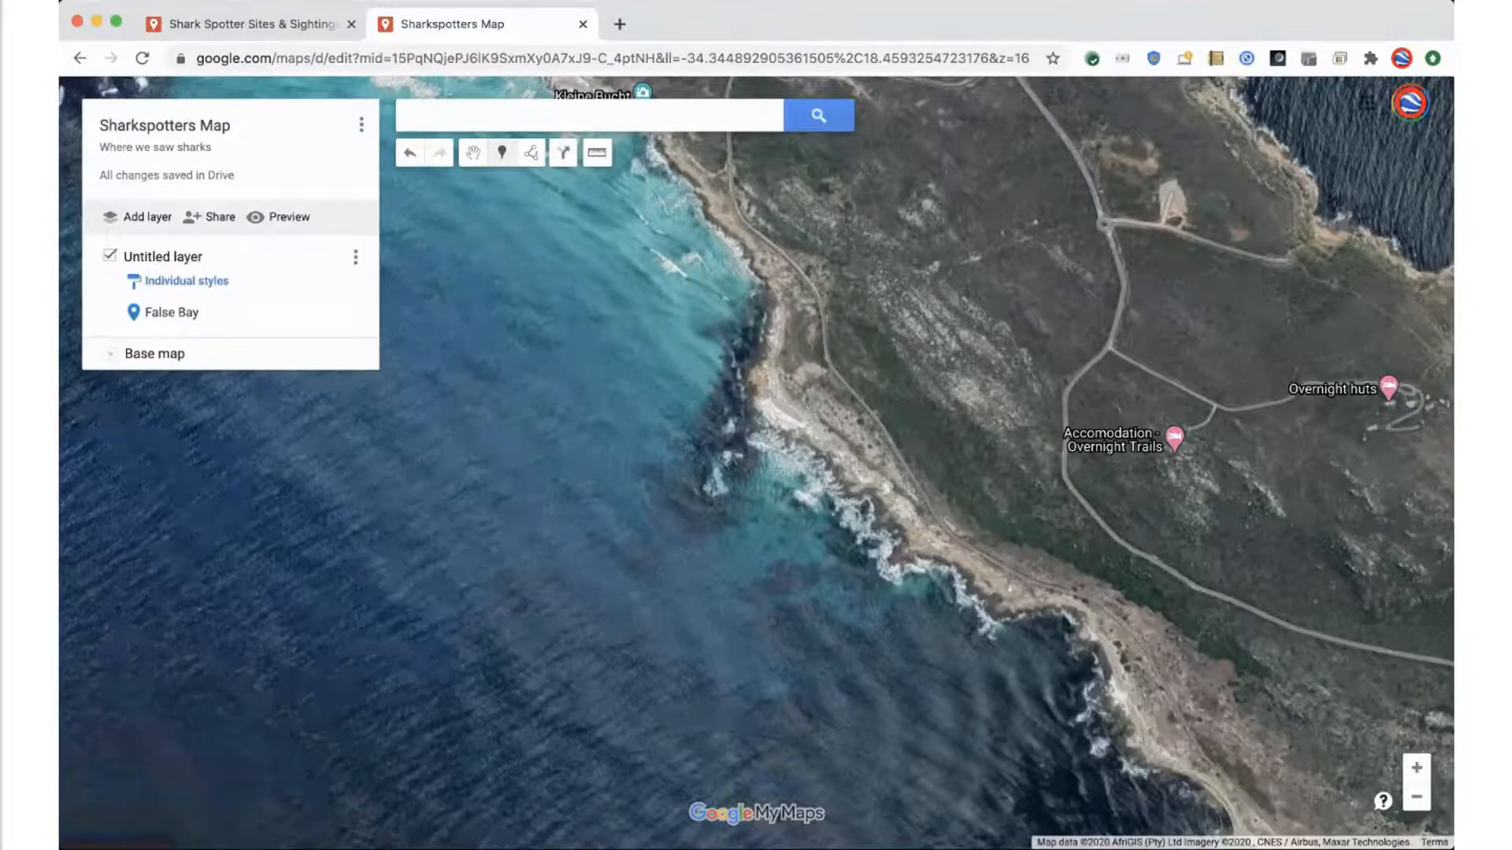
pyautogui.click(642, 559)
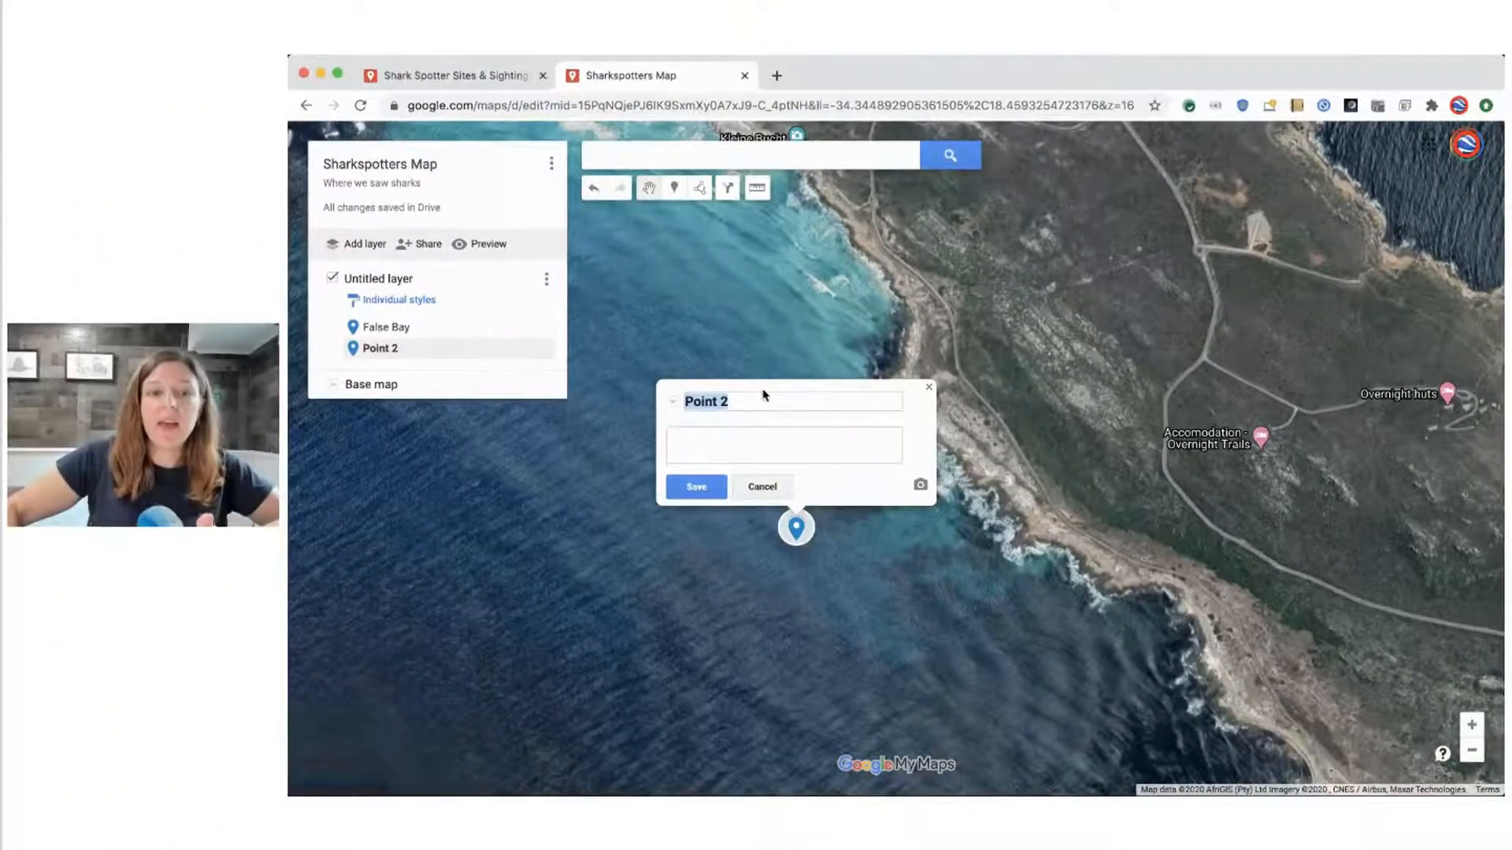
pyautogui.write('Shark S')
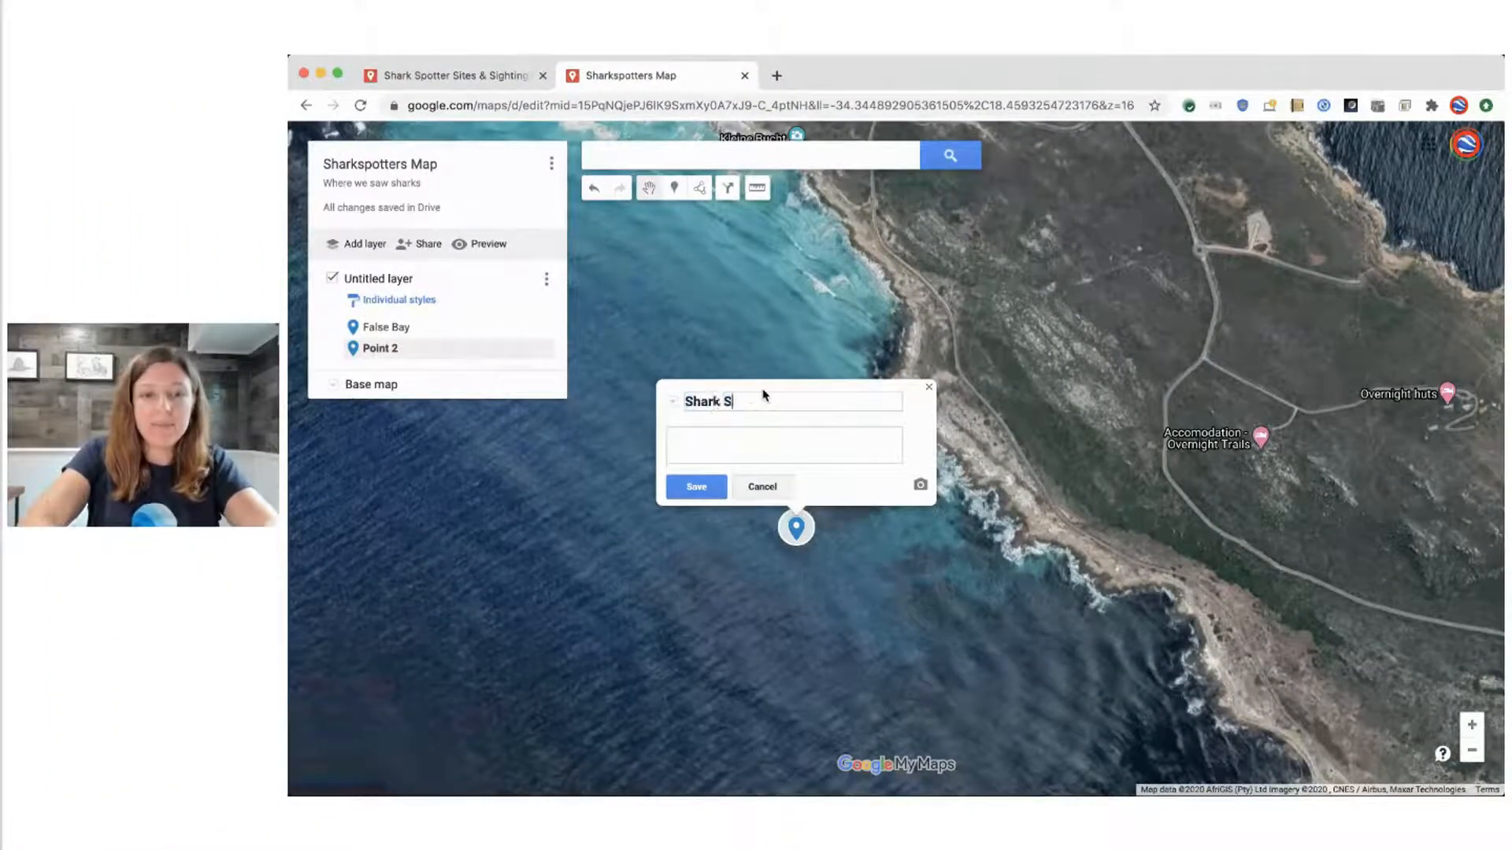
pyautogui.write('ighting')
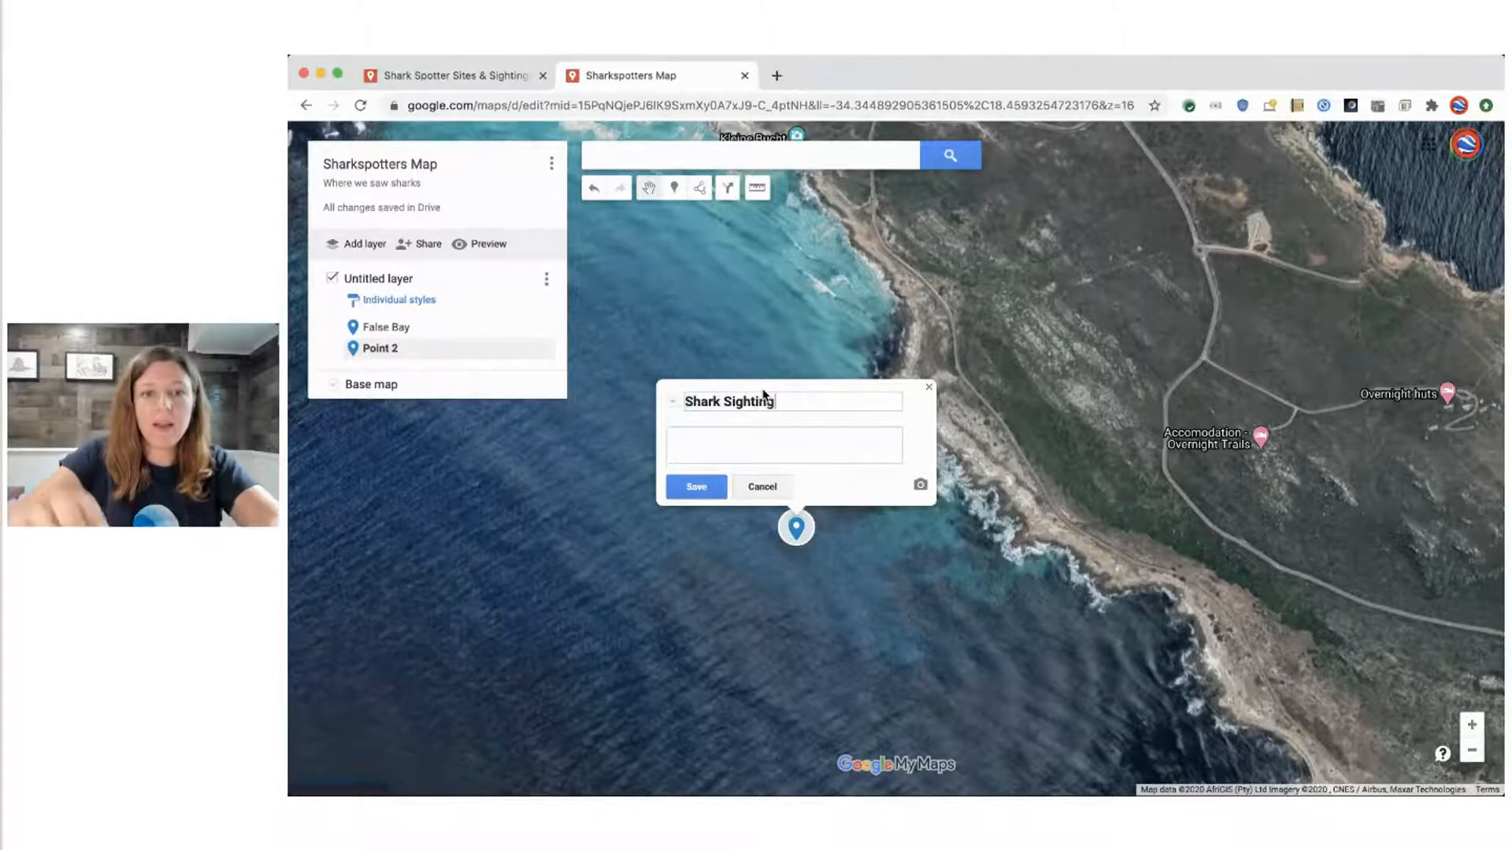
pyautogui.click(709, 487)
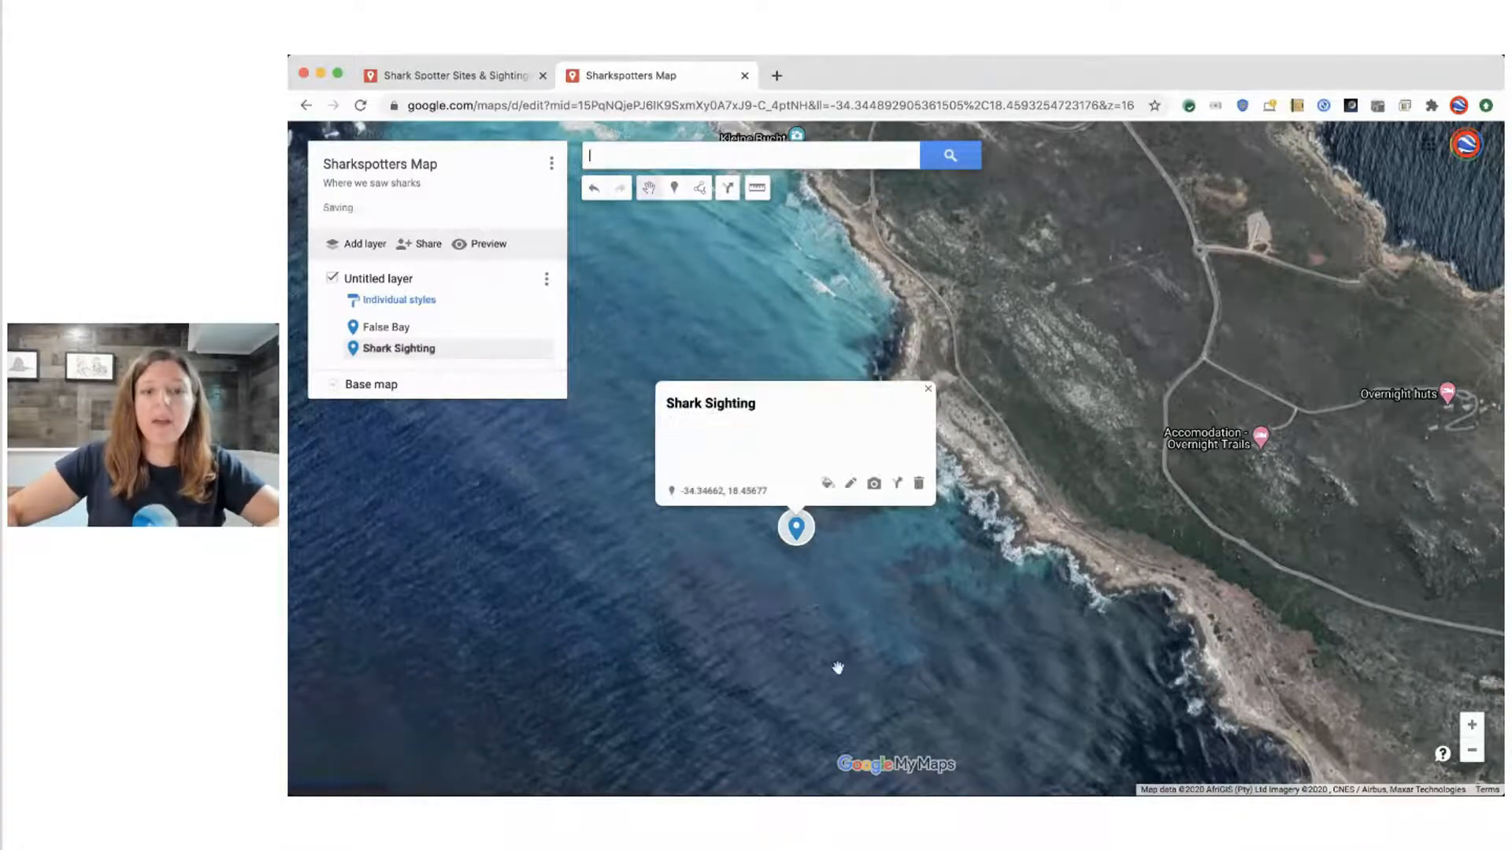
pyautogui.click(838, 598)
# Check where the False Bay and Shark Sighting markers lie around the peninsula and inspect the shoreline at Platboom Beach
pyautogui.scroll(-3, 1029, 545)
pyautogui.scroll(-6, 1194, 697)
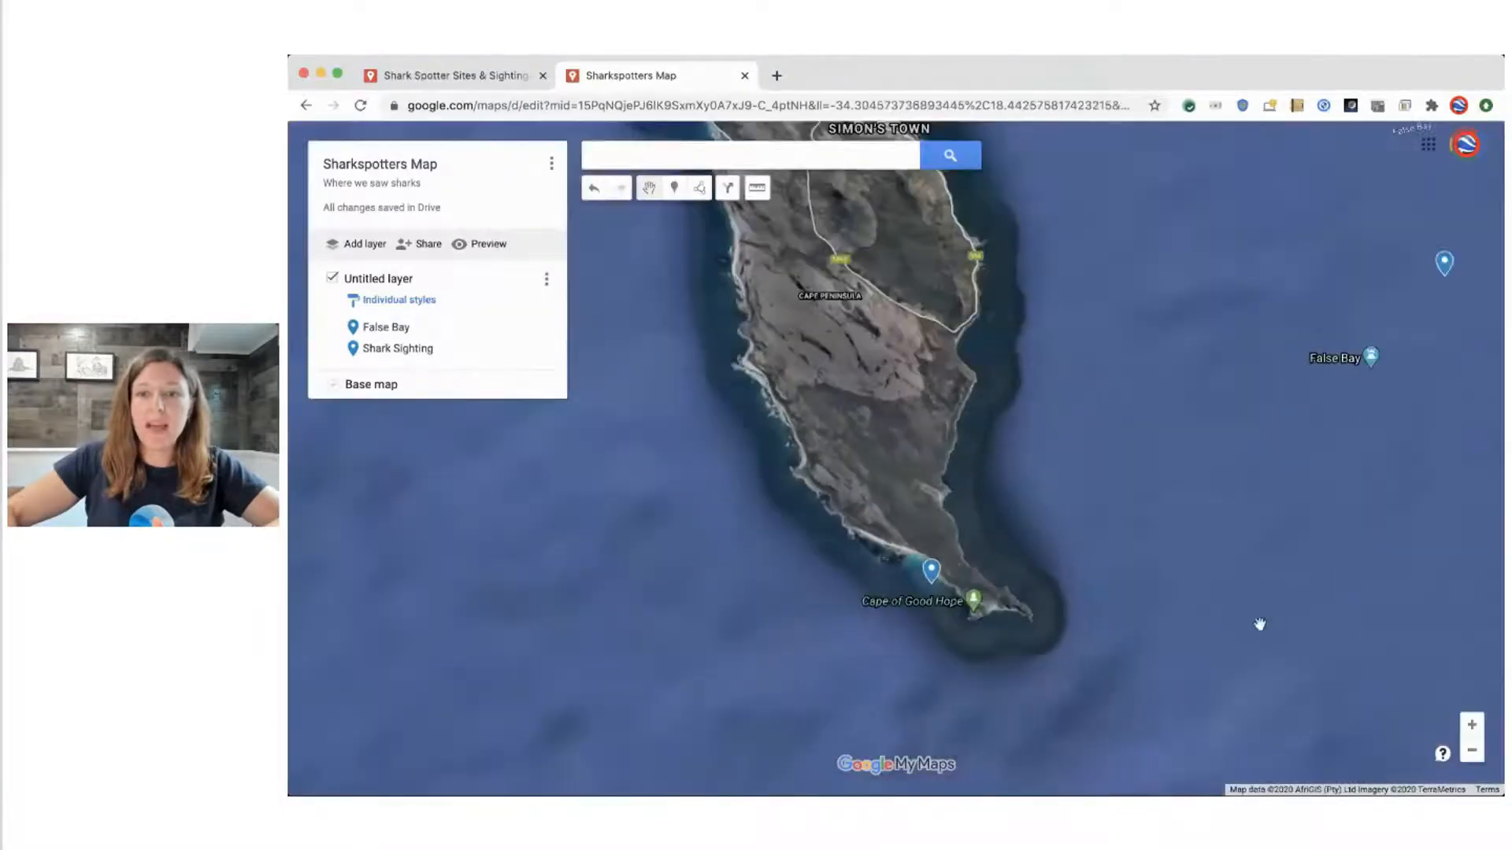
pyautogui.scroll(-2, 1300, 381)
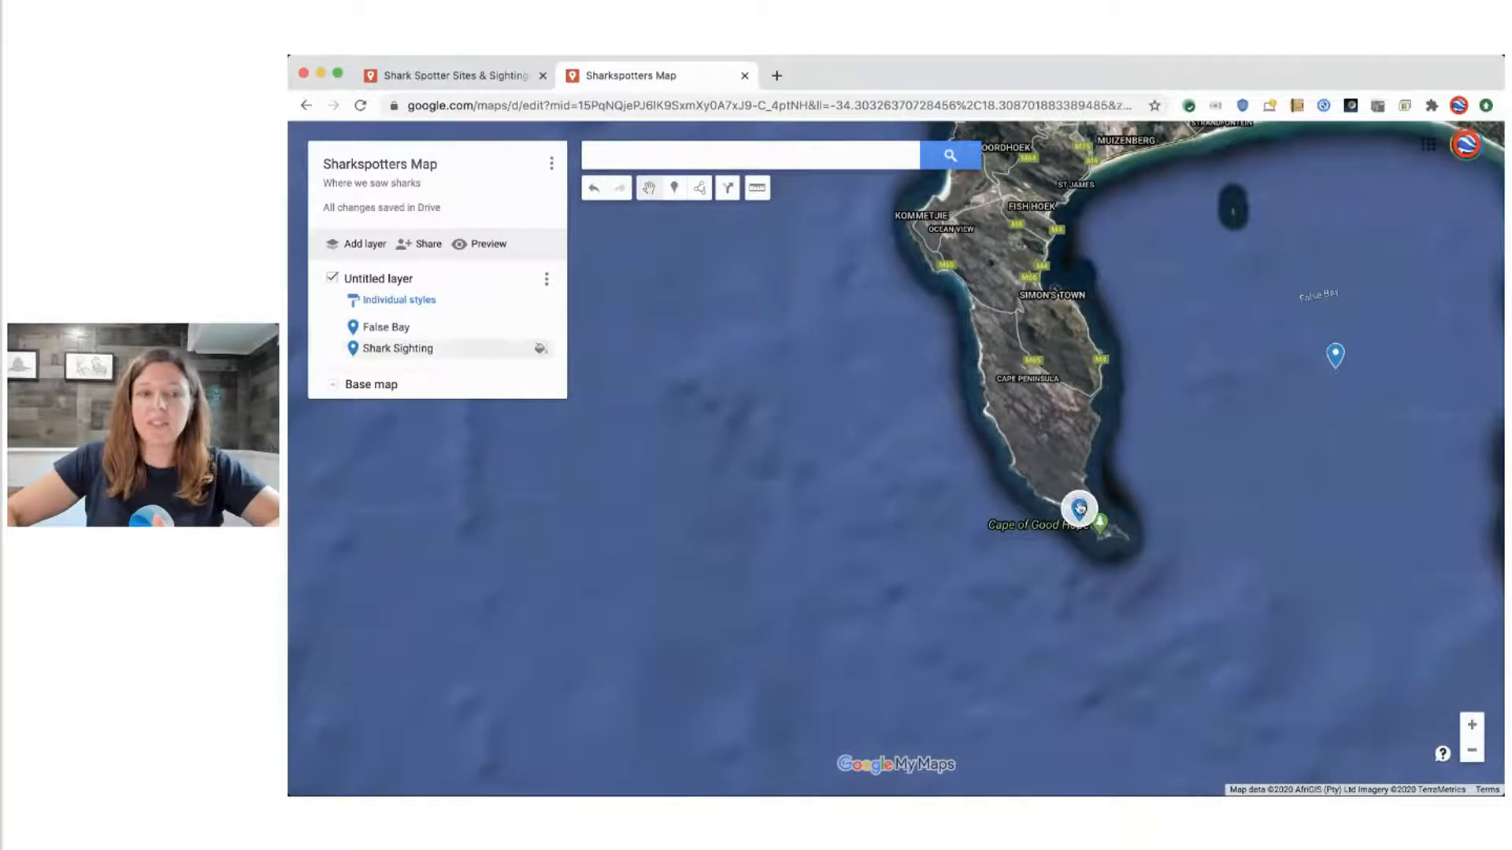
pyautogui.scroll(6, 1079, 509)
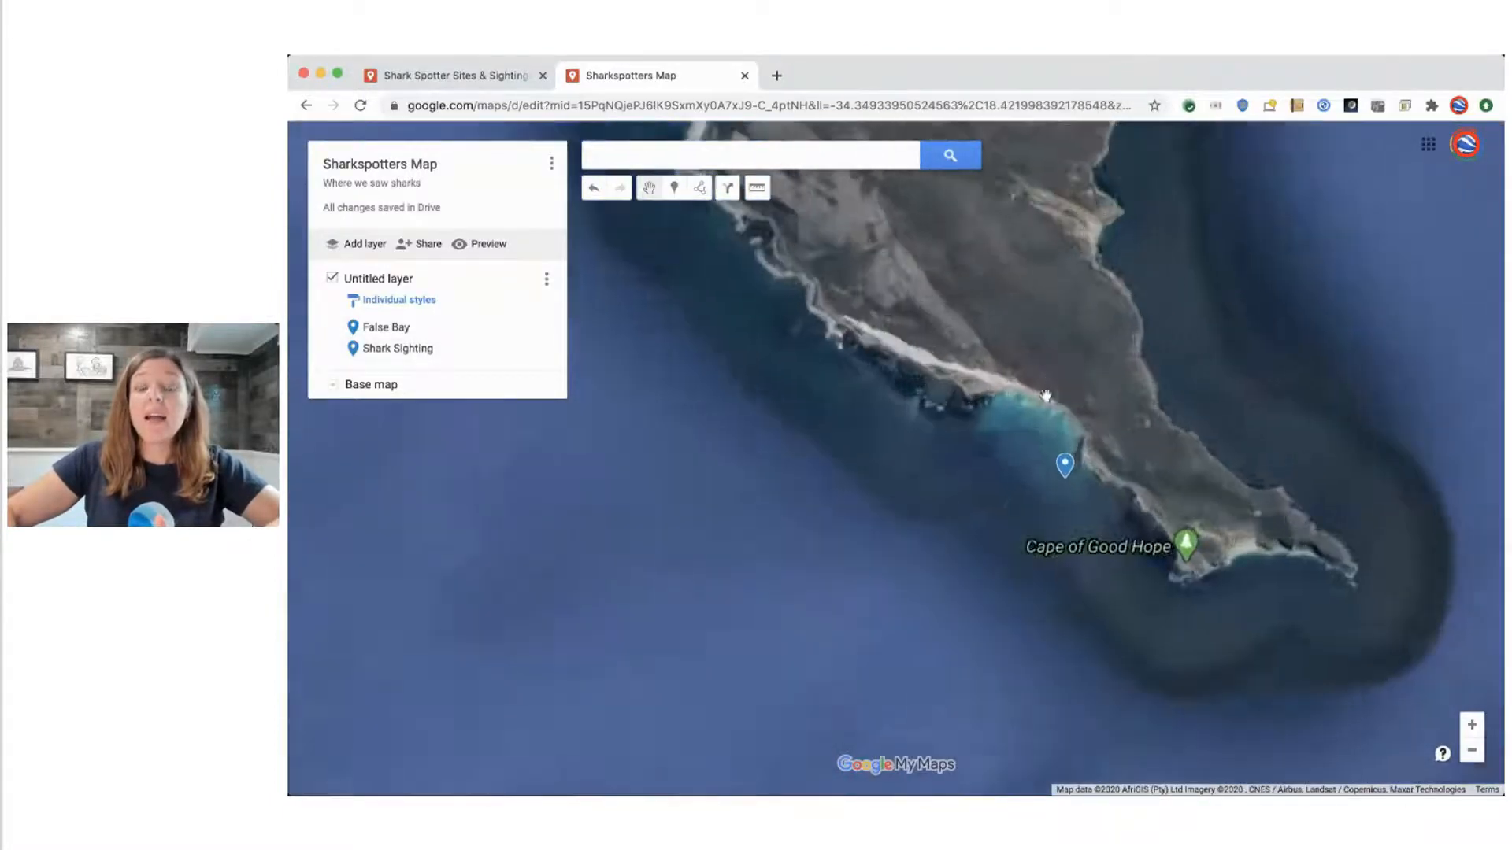
pyautogui.scroll(2, 929, 448)
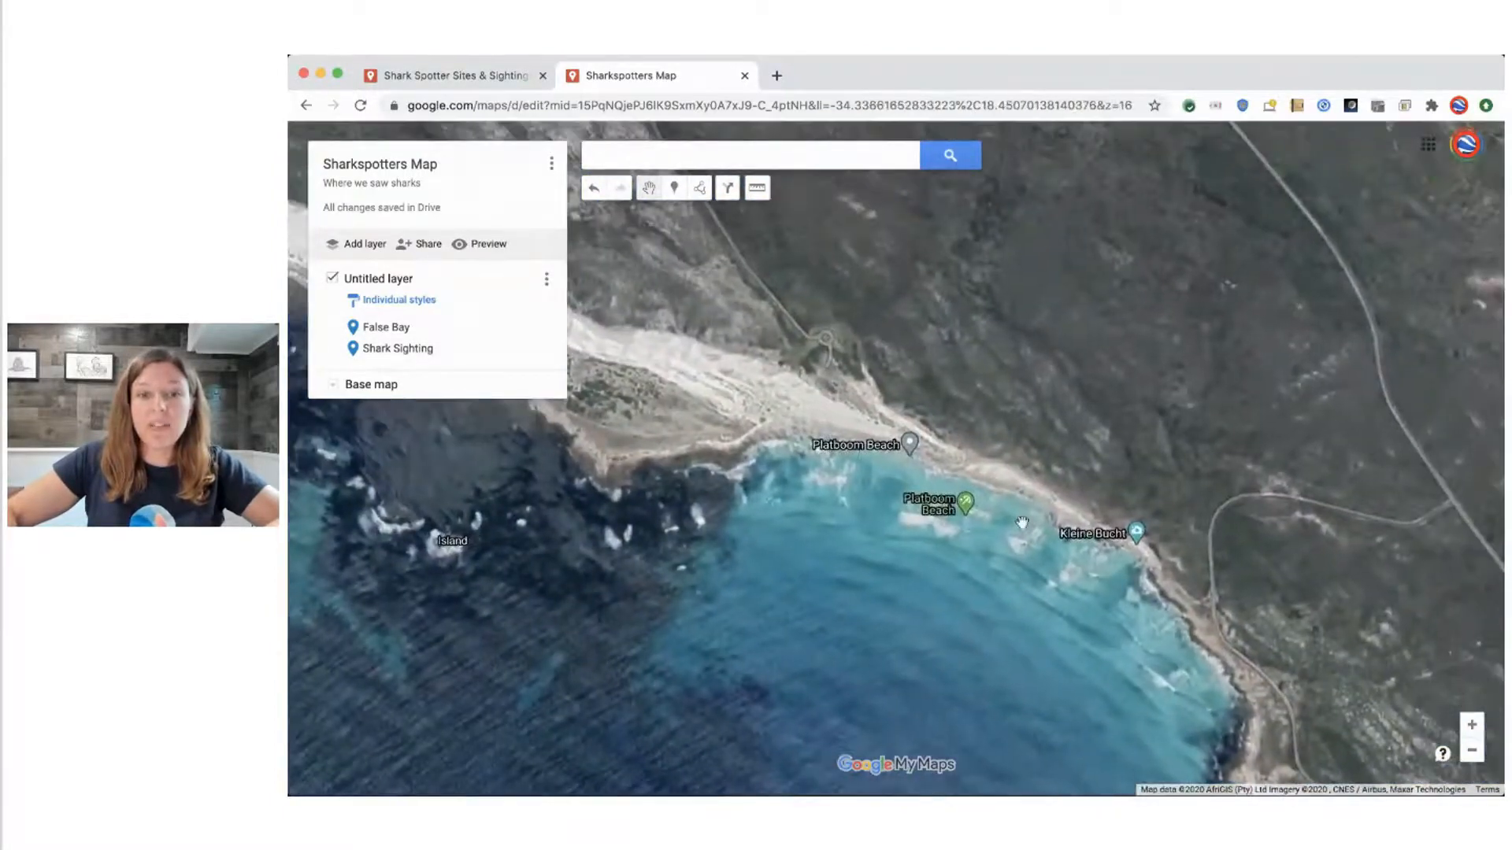
# Draw a line about 660 ft long along the footpath from near the road bend down to the beach at Kleine Bucht
pyautogui.moveTo(734, 386); pyautogui.dragTo(826, 473)
pyautogui.scroll(-2, 819, 473)
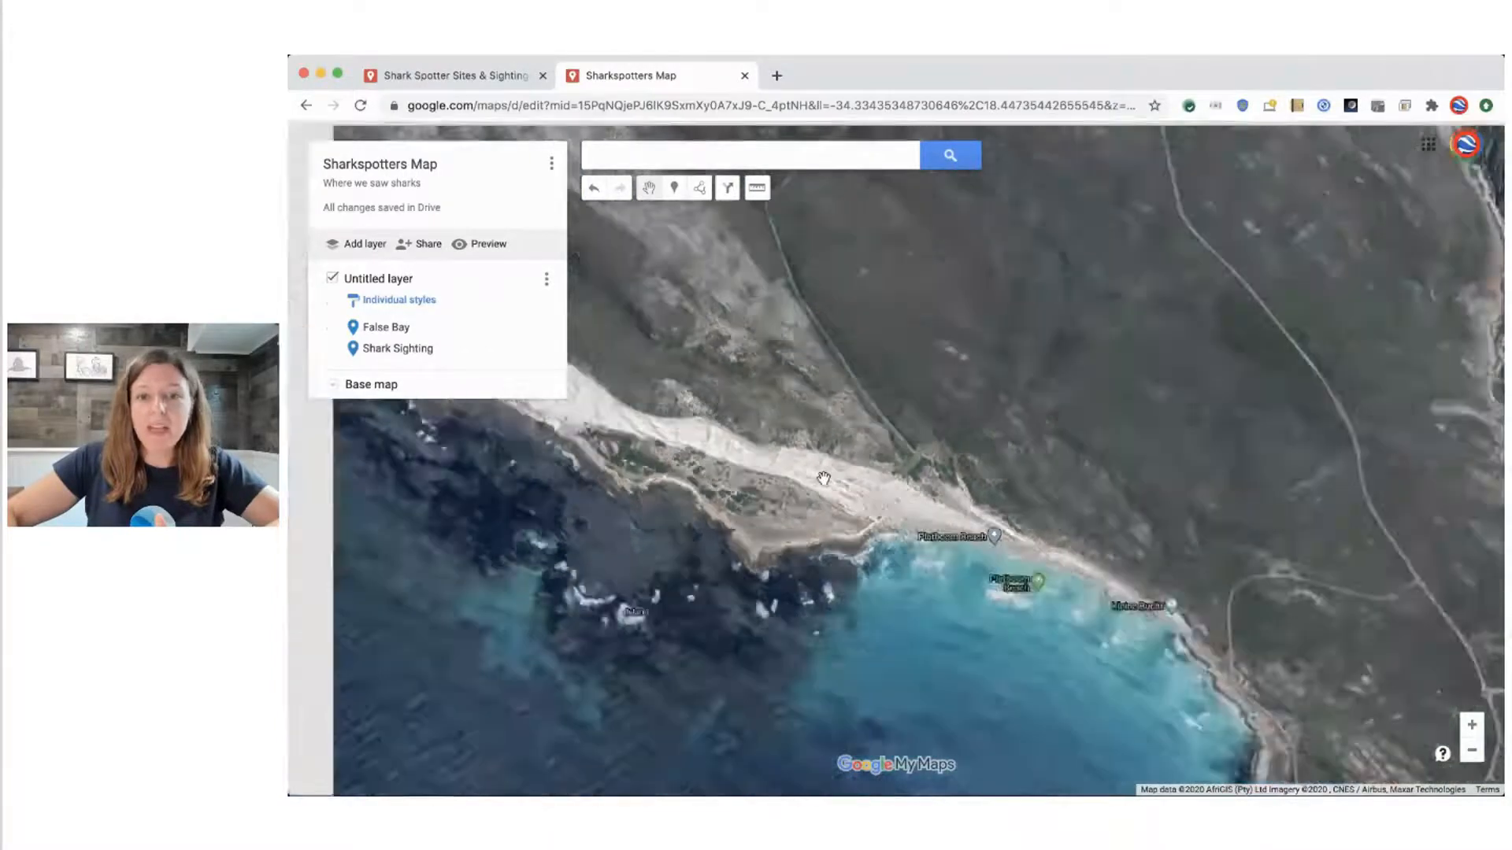
pyautogui.scroll(4, 1051, 587)
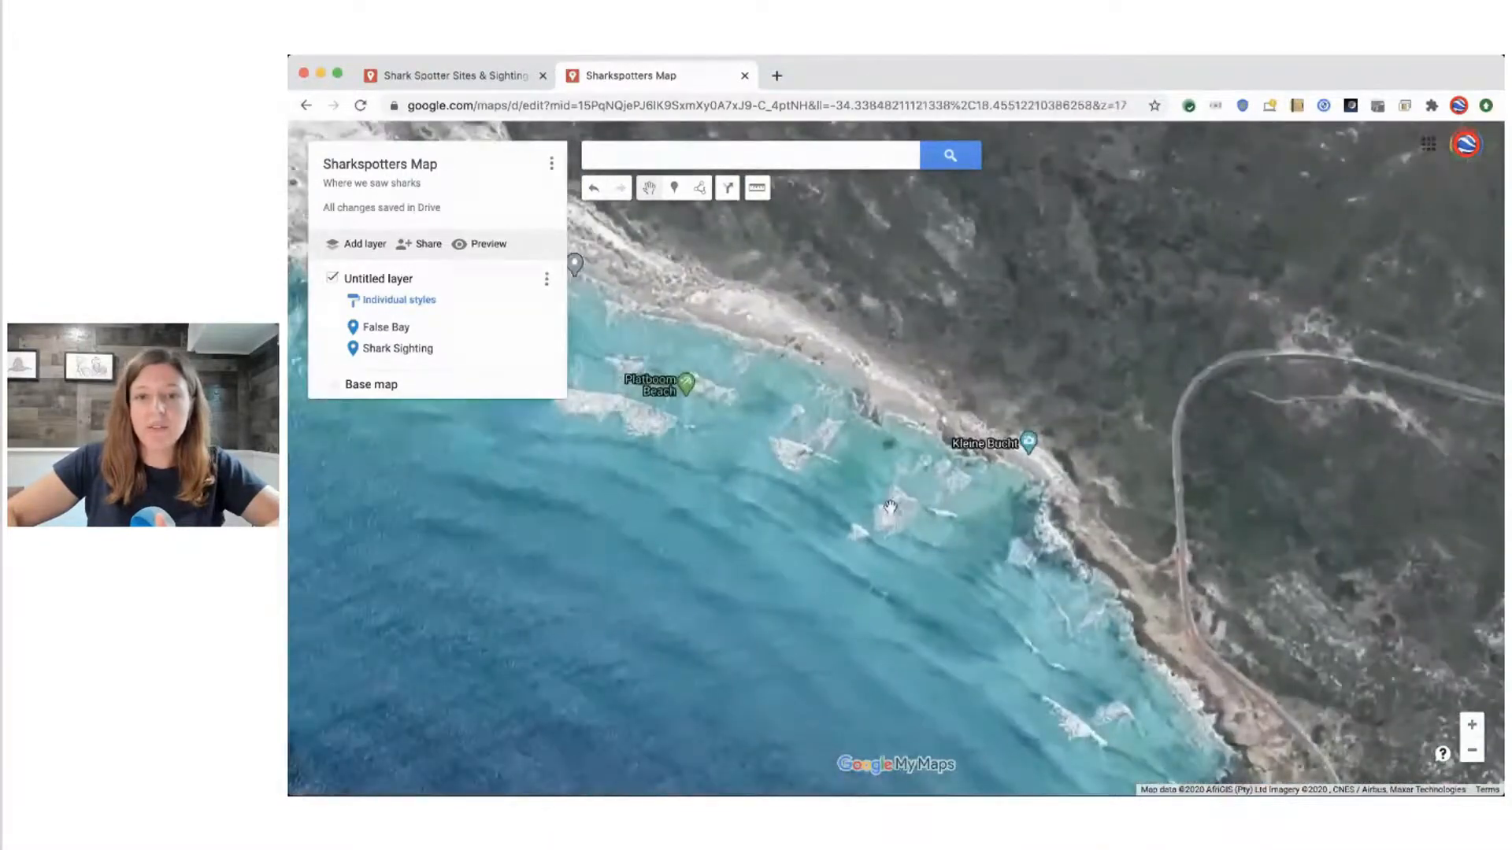
pyautogui.scroll(2, 1056, 525)
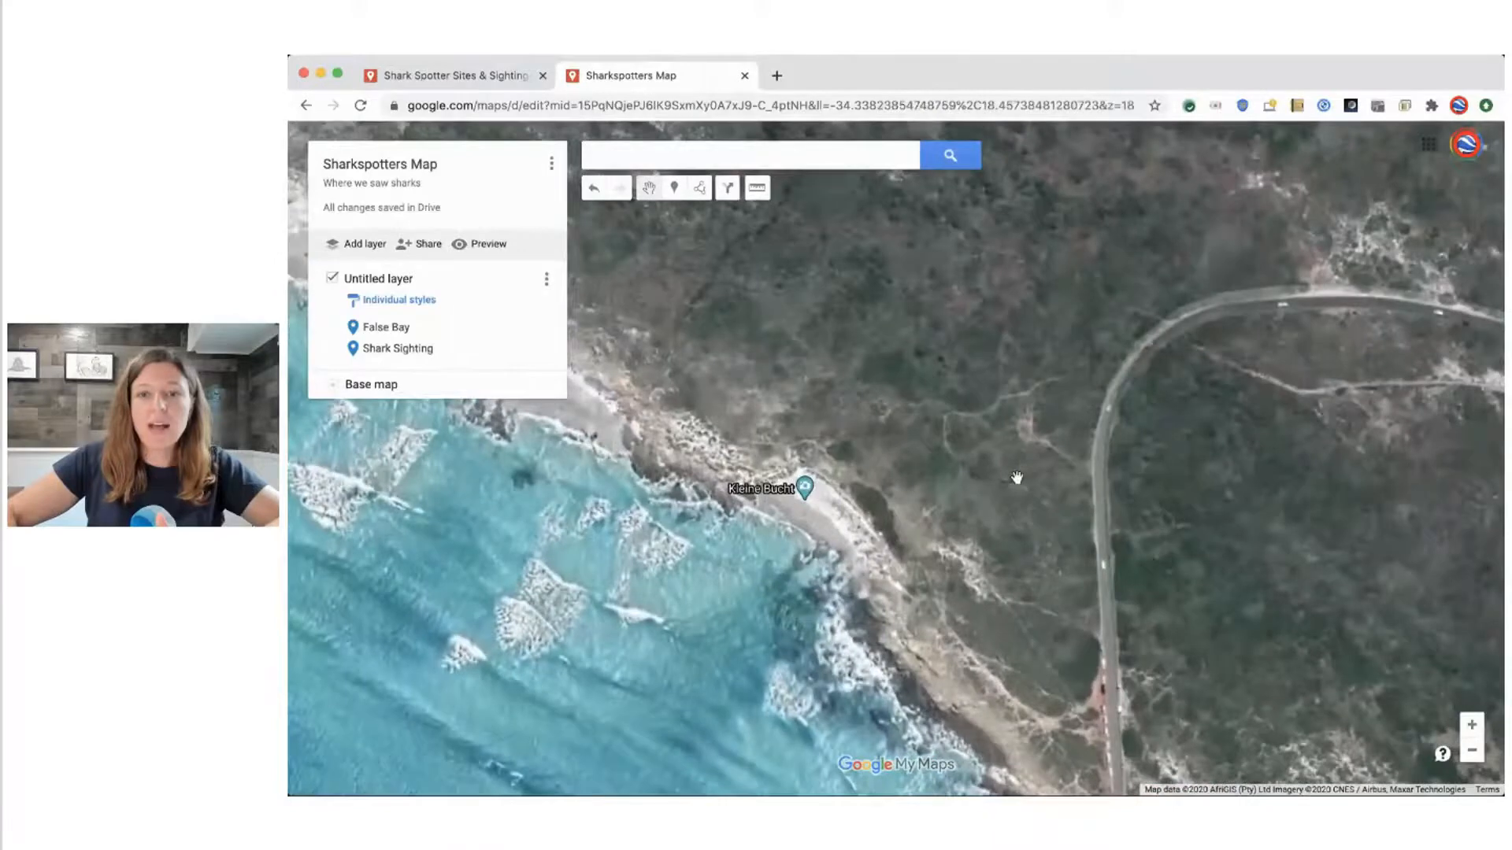
pyautogui.click(702, 189)
pyautogui.click(708, 215)
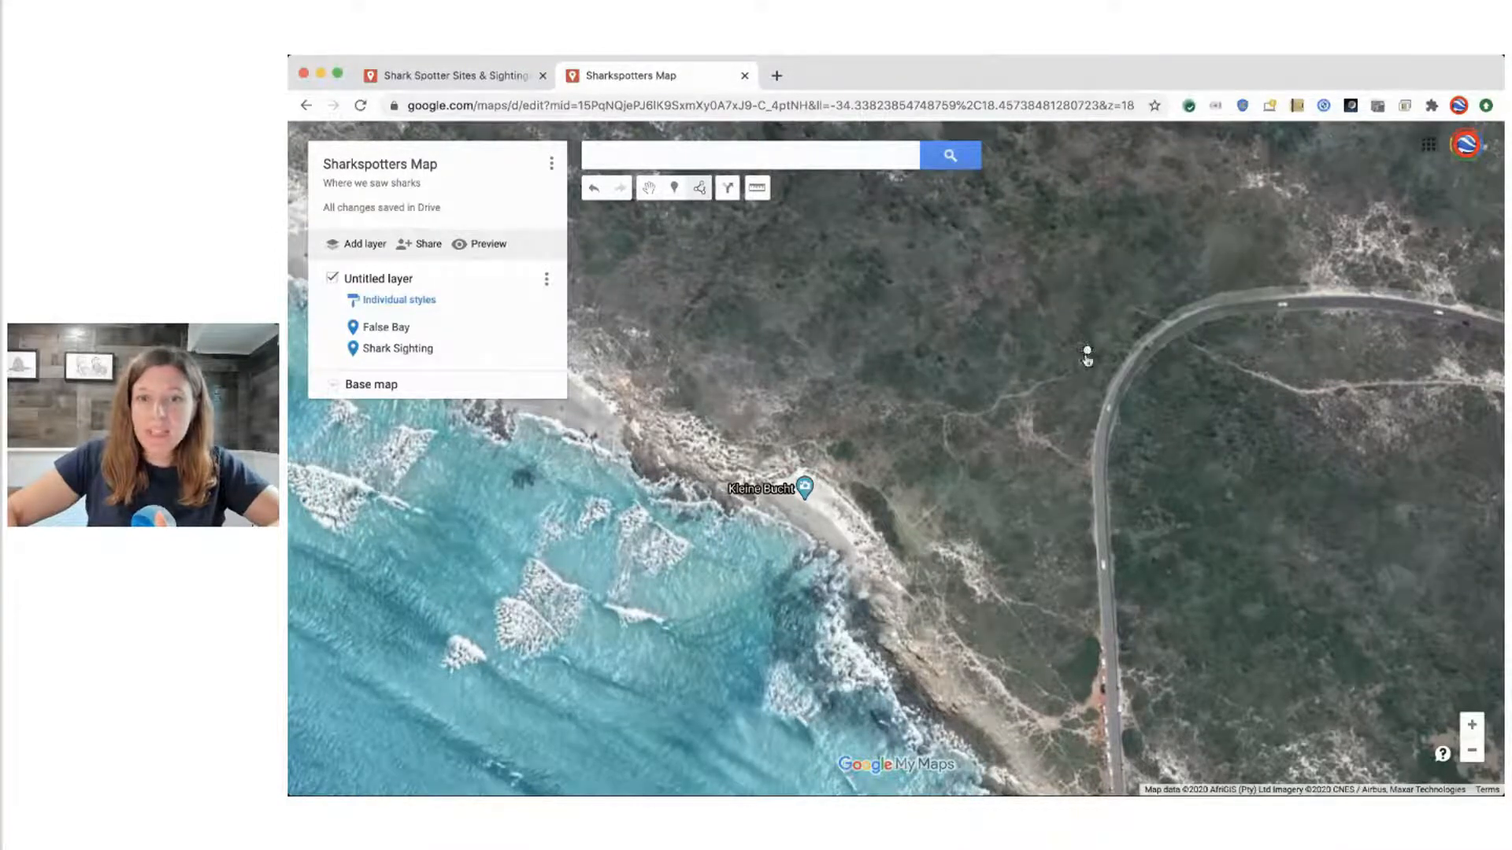
pyautogui.click(1075, 363)
pyautogui.click(1052, 383)
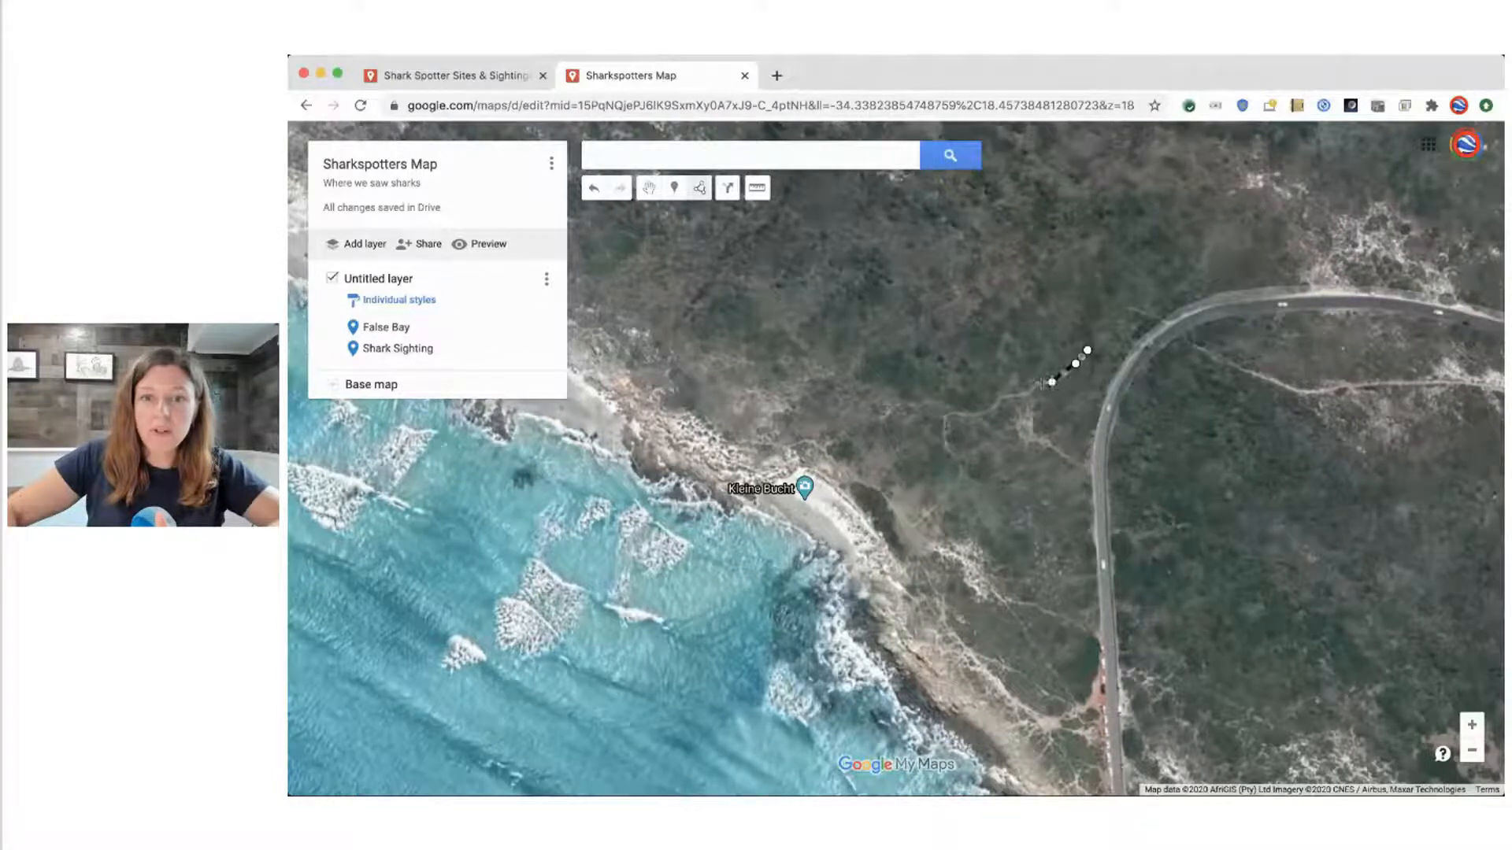
pyautogui.click(1025, 391)
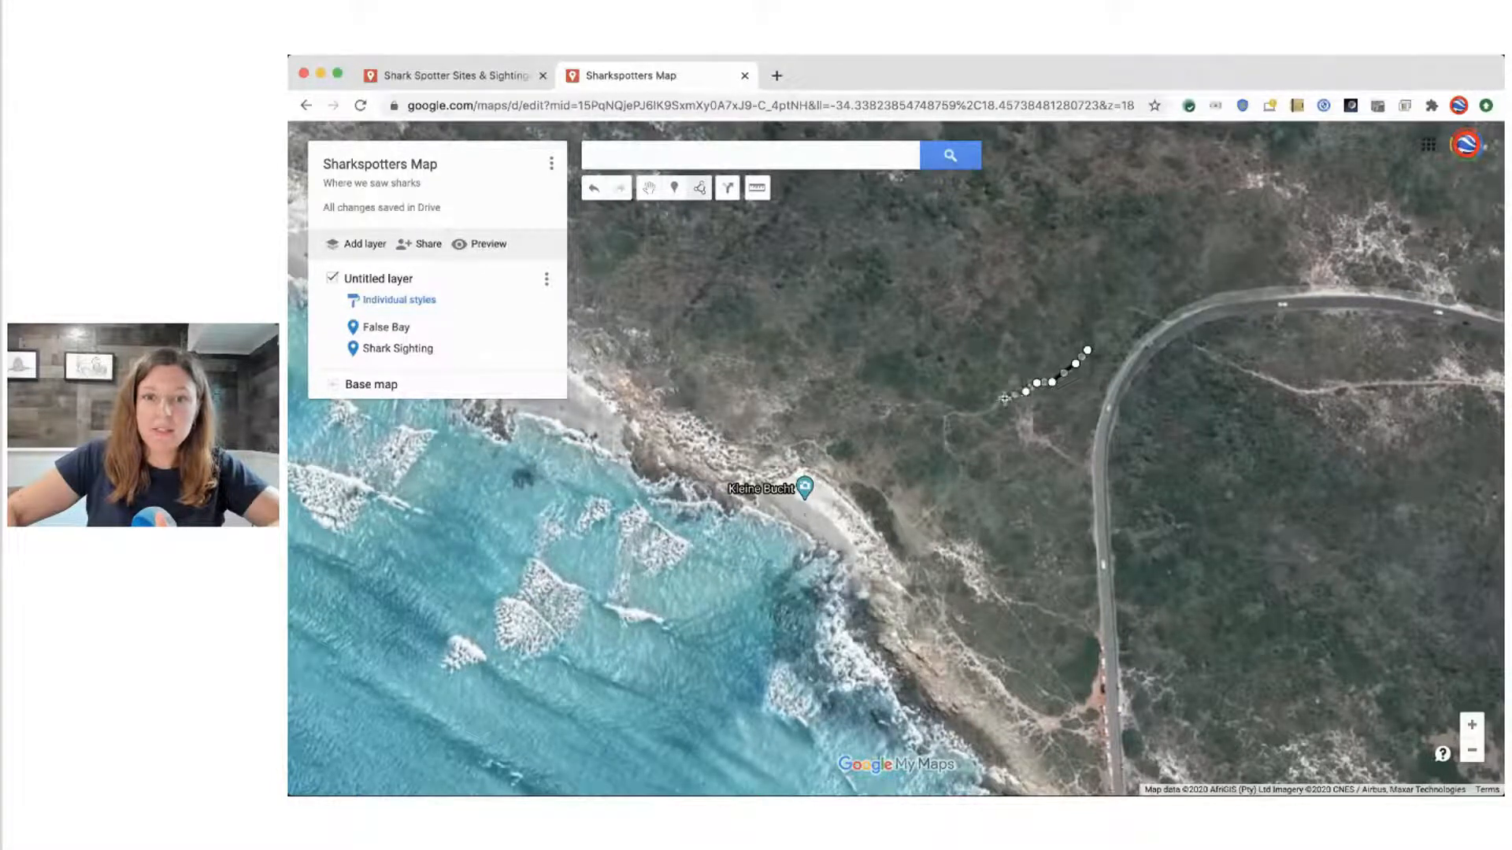
pyautogui.click(991, 406)
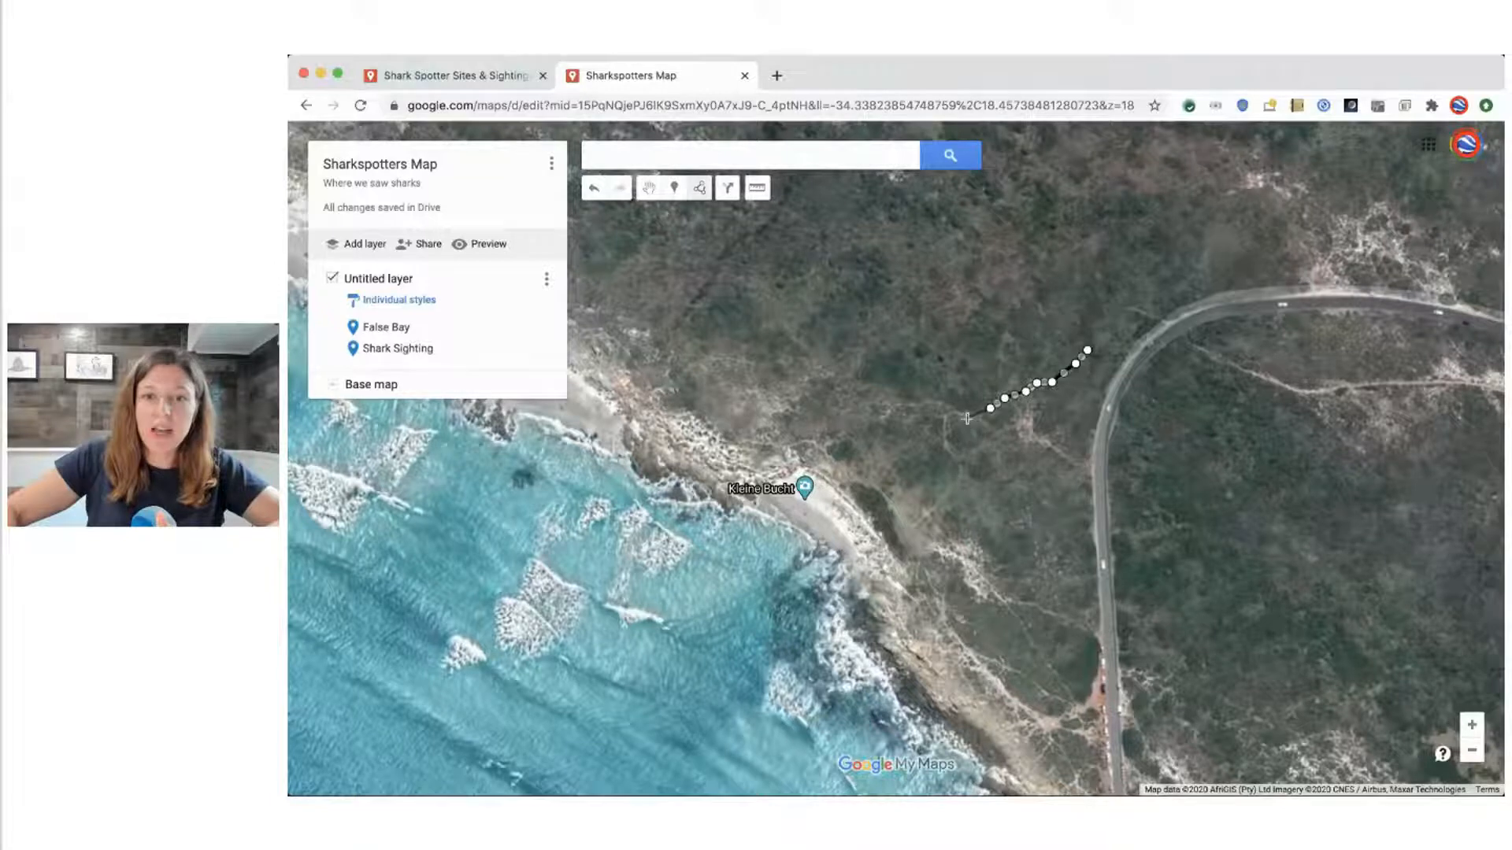
pyautogui.click(942, 425)
pyautogui.click(958, 468)
pyautogui.click(951, 492)
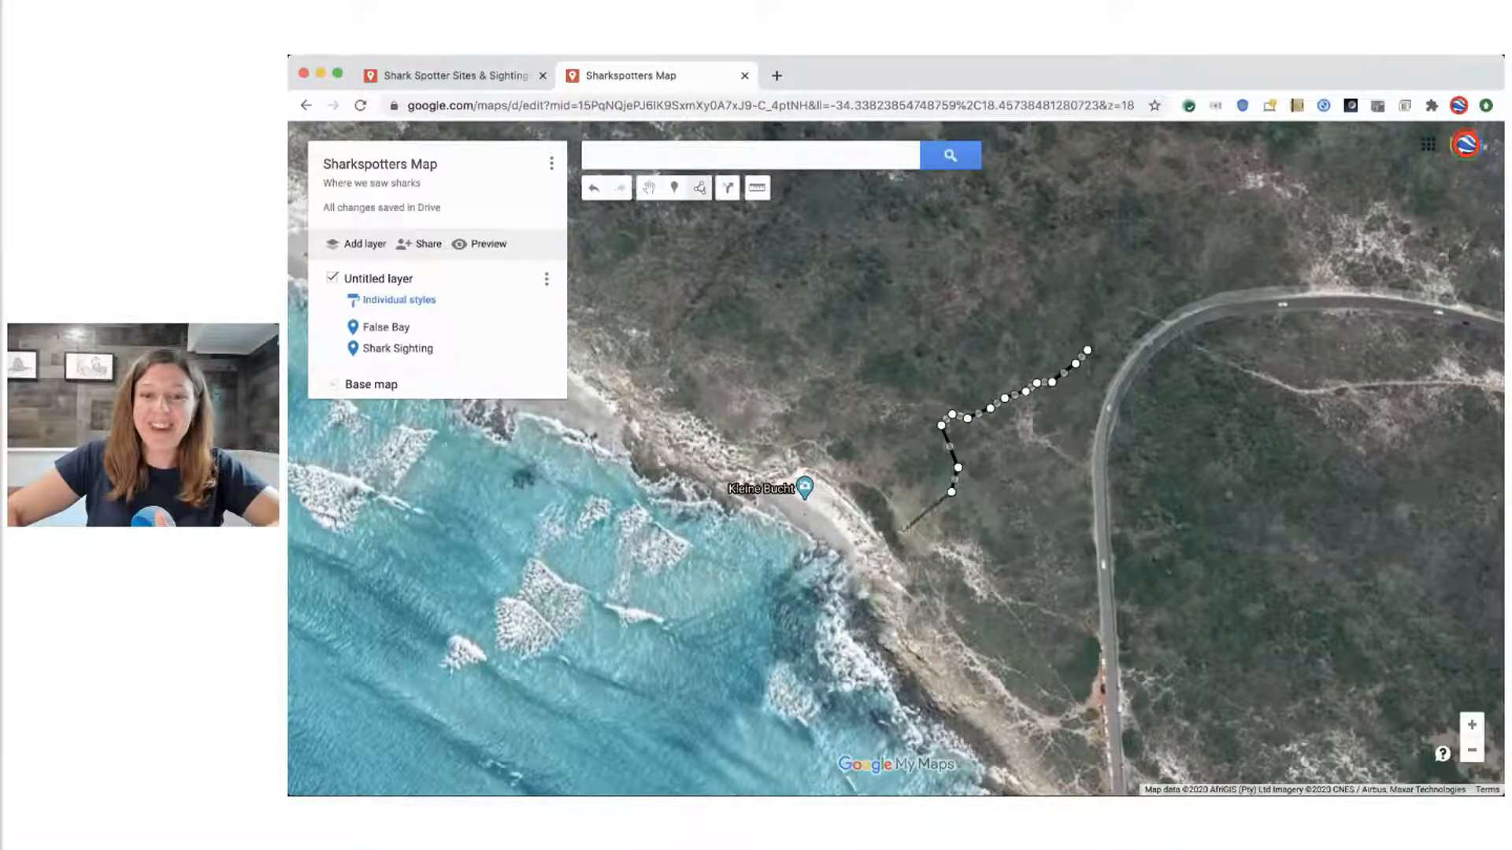
pyautogui.click(907, 535)
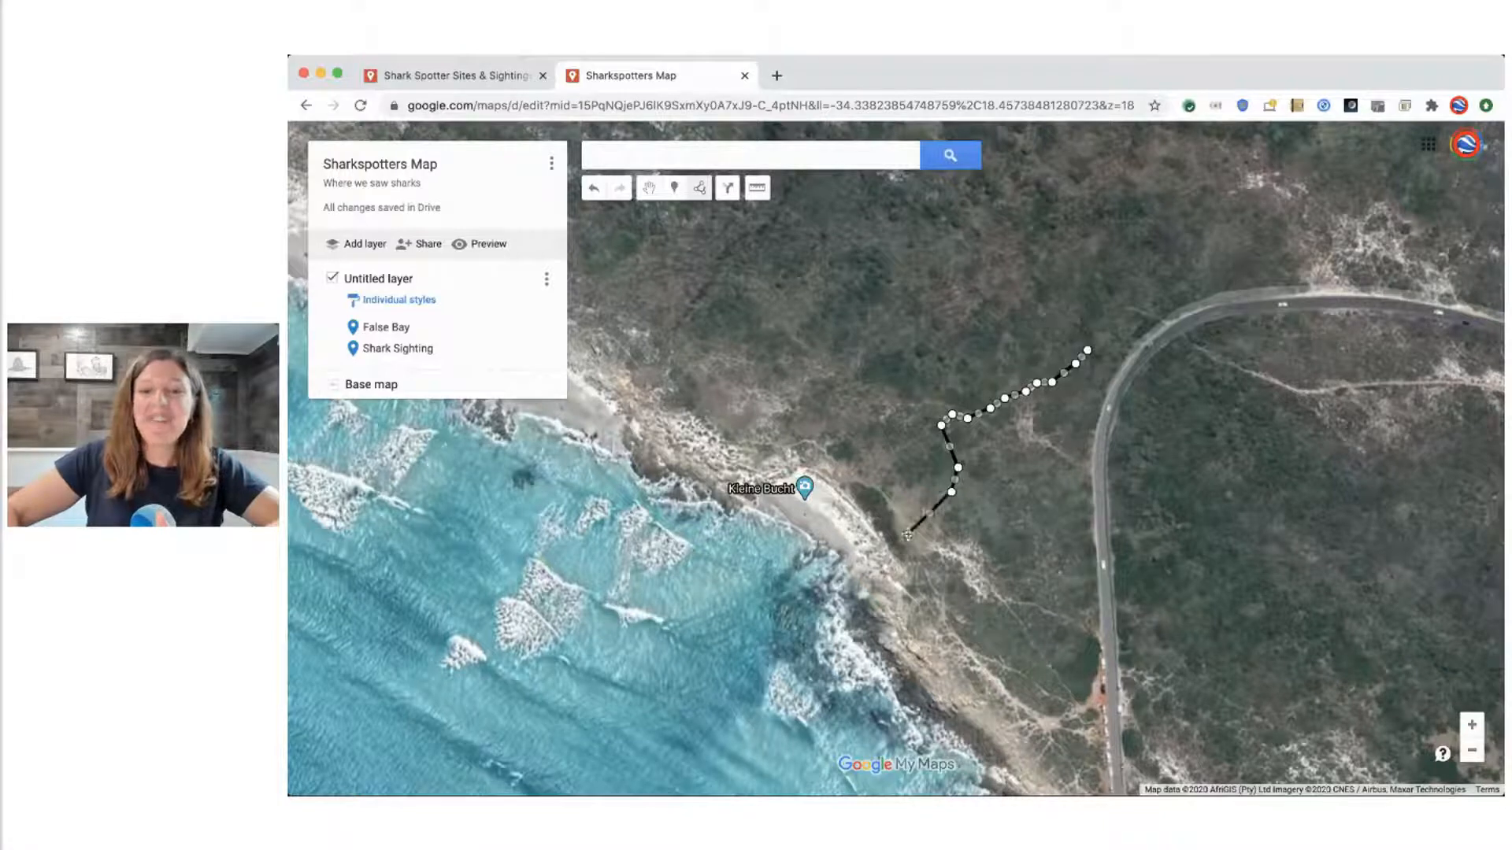
pyautogui.click(873, 557)
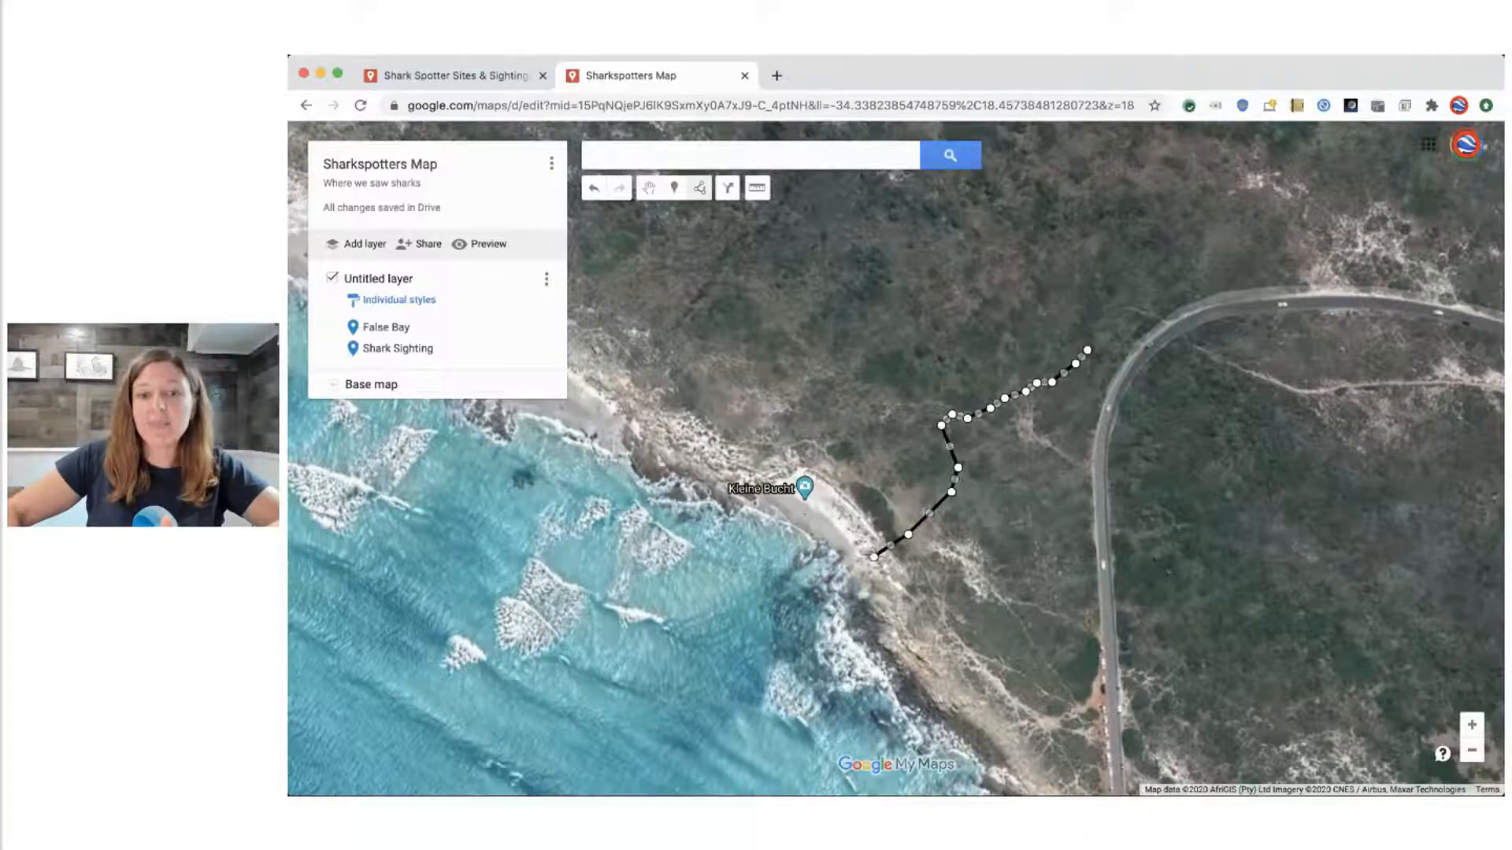
pyautogui.click(870, 557)
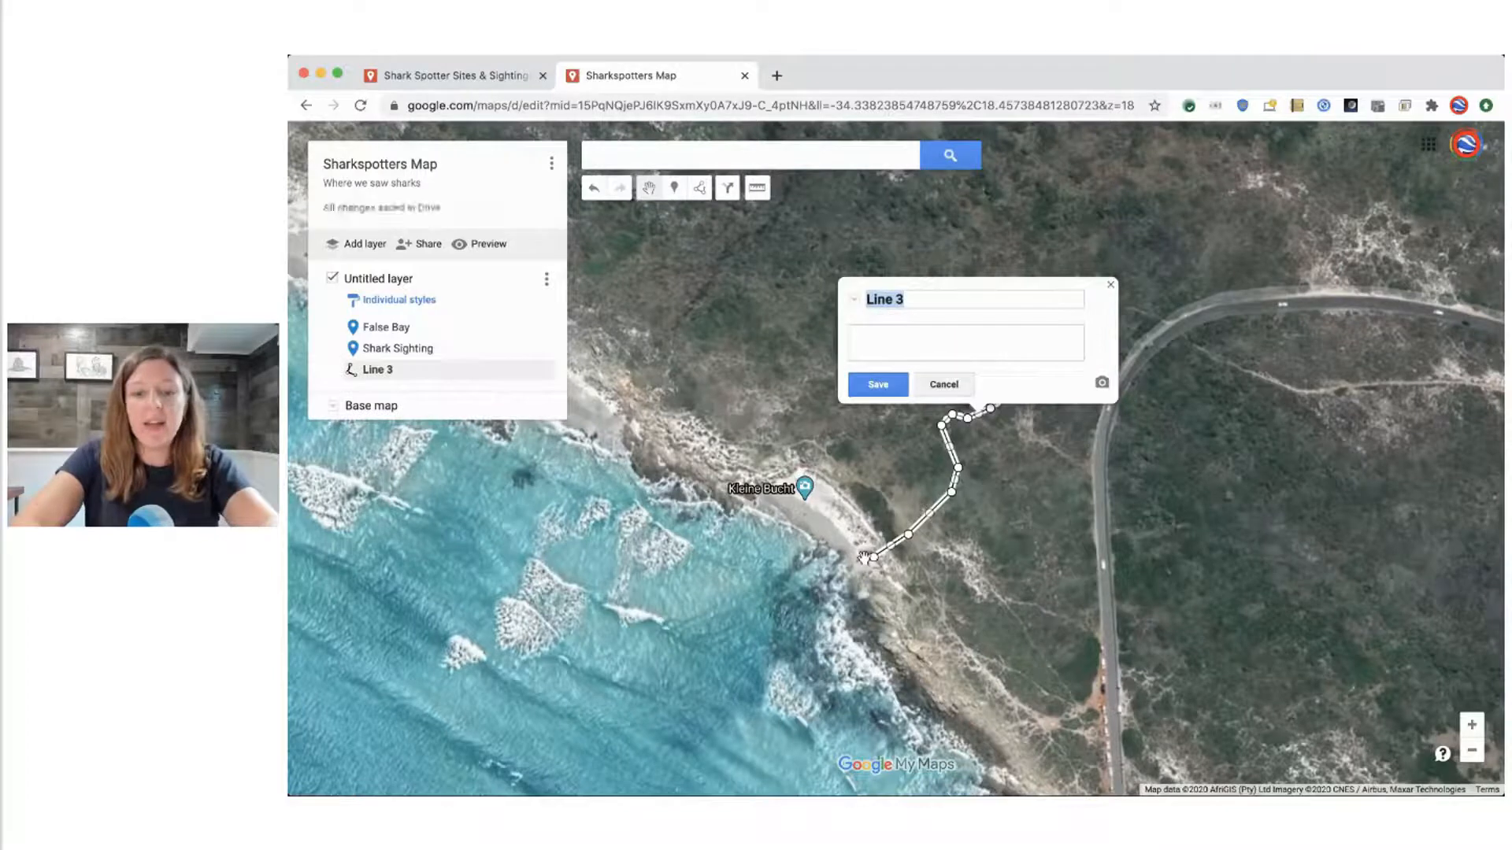
# Name the footpath line "Trail", save it and close its details
pyautogui.write('Trail')
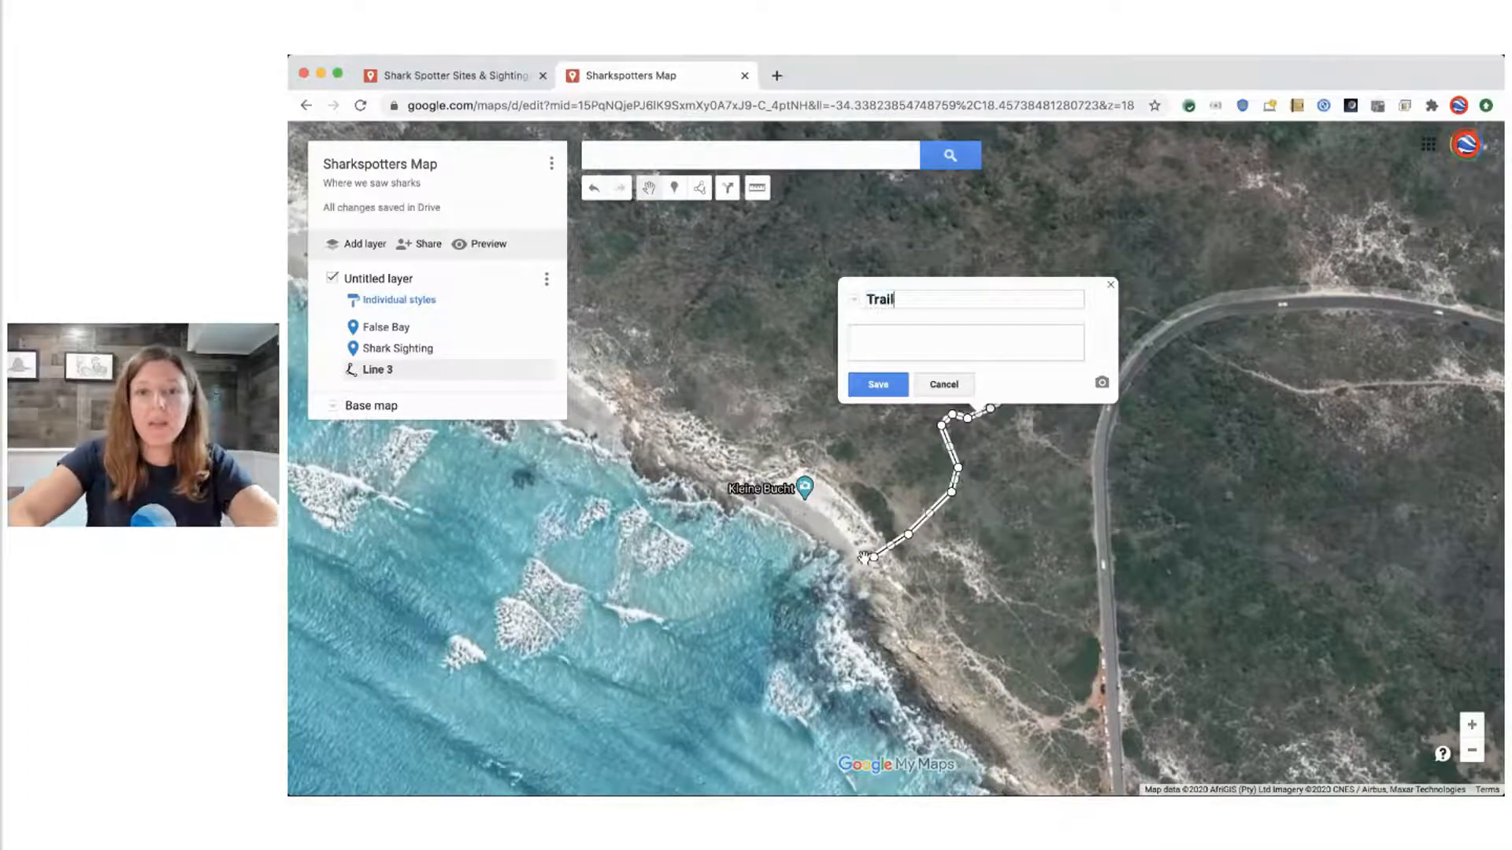
pyautogui.click(893, 386)
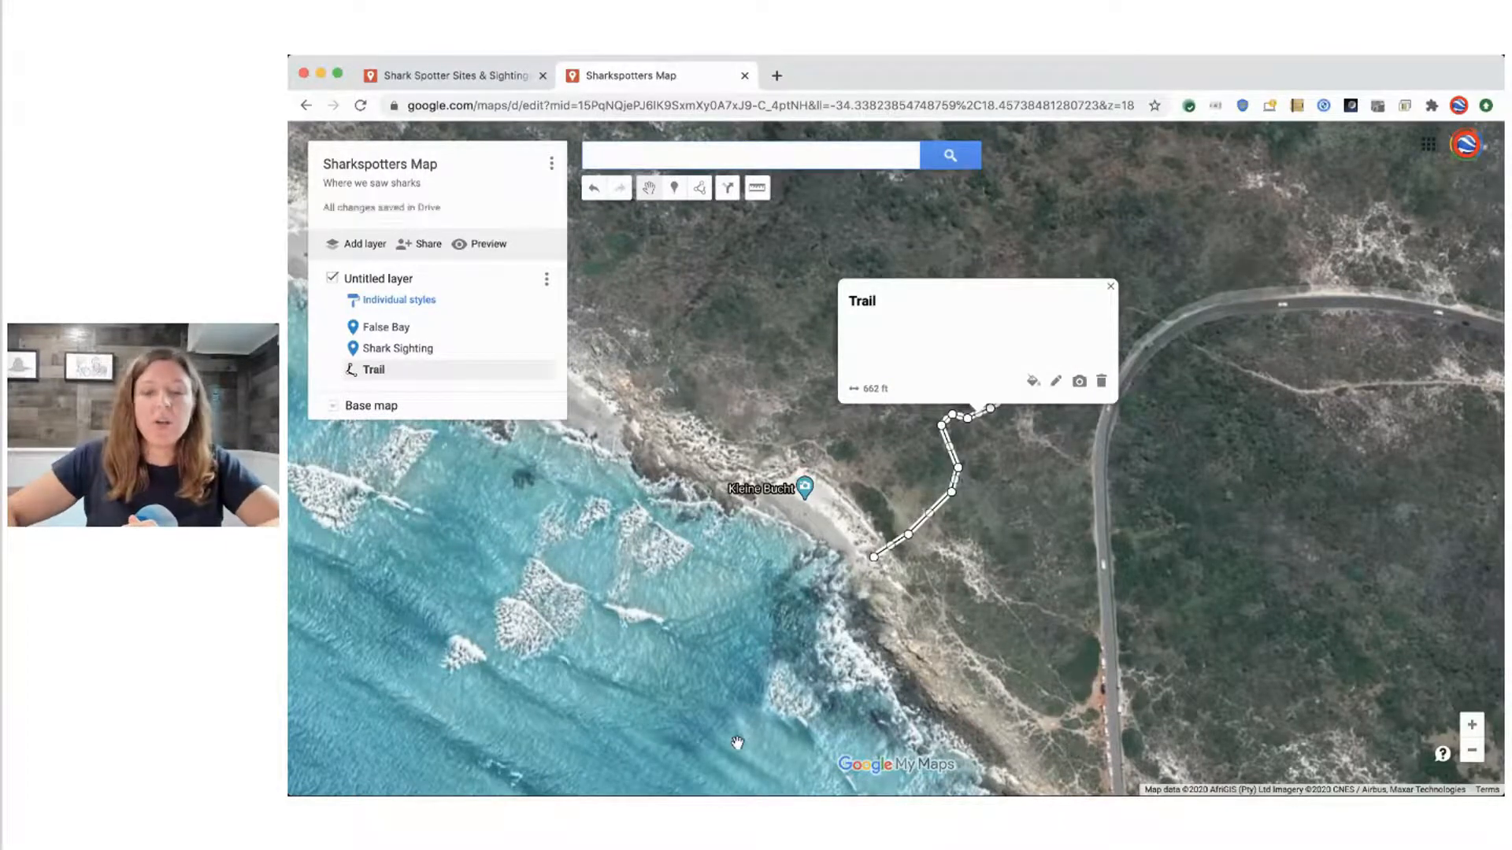
pyautogui.click(804, 564)
# Outline the sandy beach at Kleine Bucht with a closed polygon that takes in the seaward end of the Trail line
pyautogui.scroll(2, 855, 504)
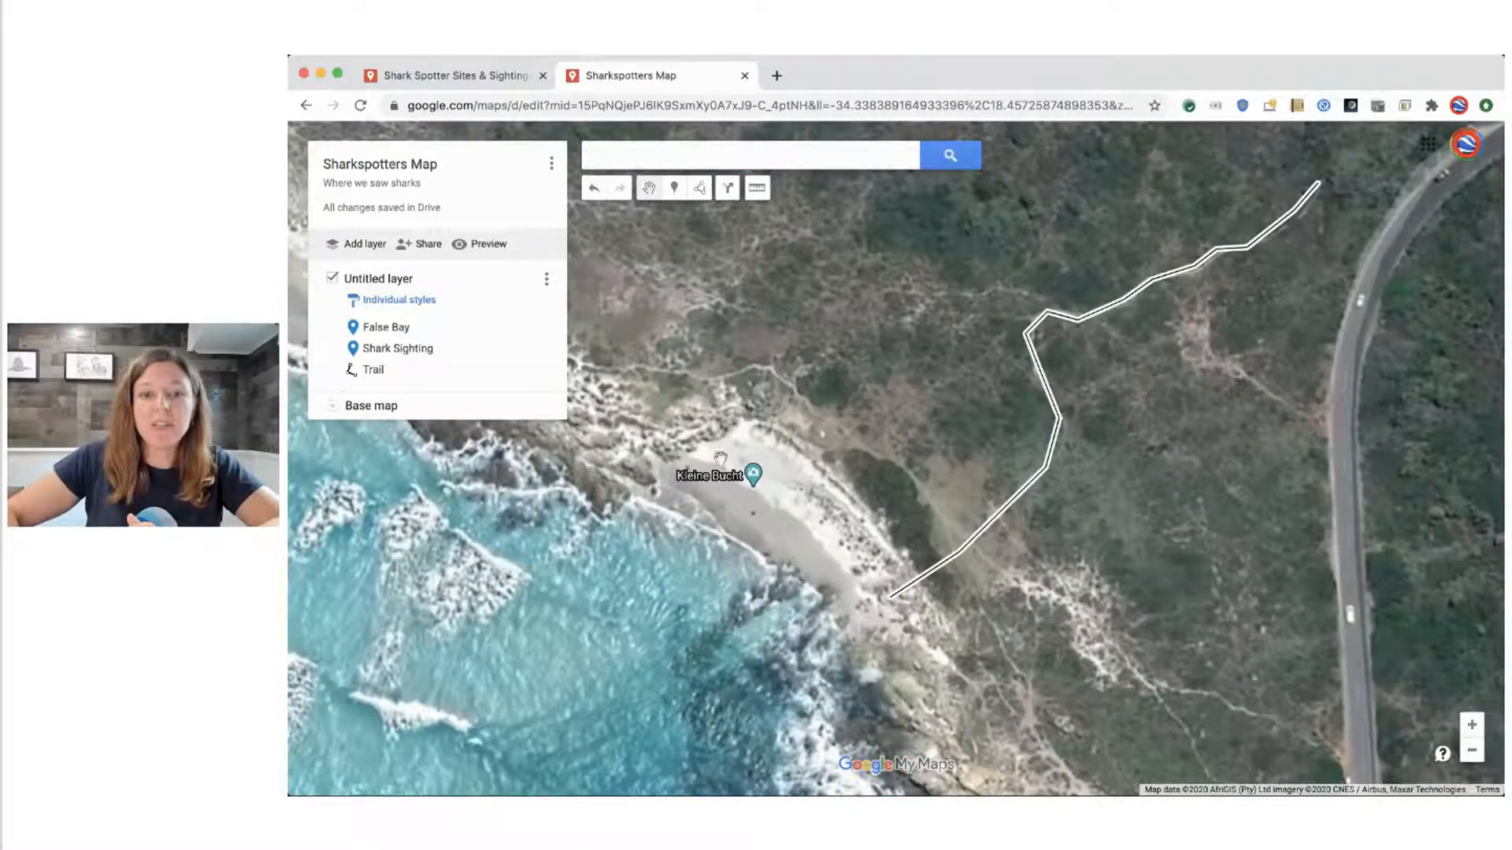
pyautogui.click(699, 189)
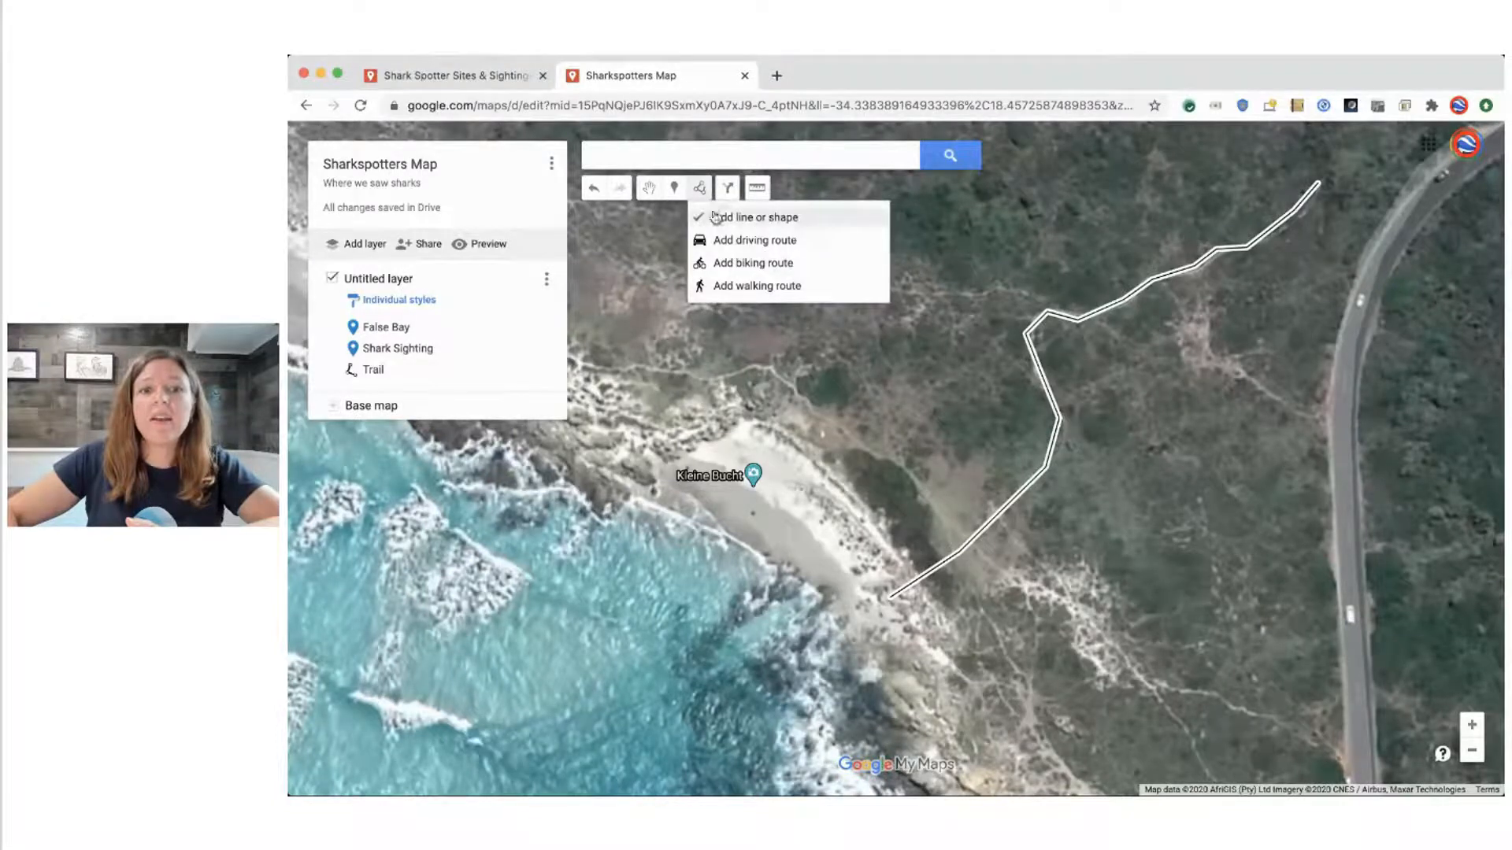
pyautogui.click(712, 211)
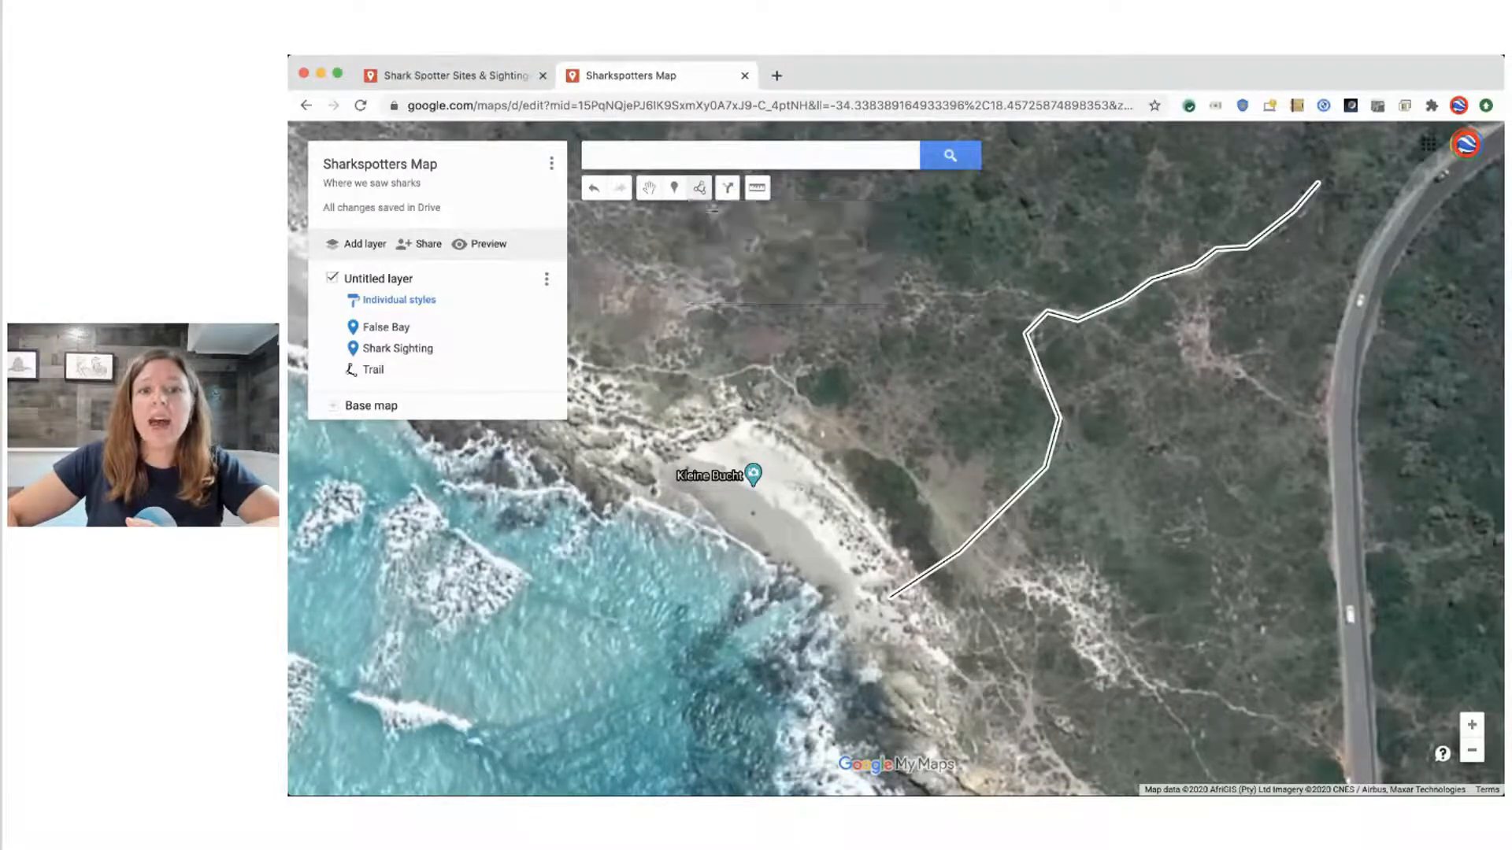
pyautogui.click(649, 484)
pyautogui.click(707, 437)
pyautogui.click(740, 416)
pyautogui.click(804, 455)
pyautogui.click(862, 523)
pyautogui.click(914, 568)
pyautogui.click(930, 653)
pyautogui.click(831, 653)
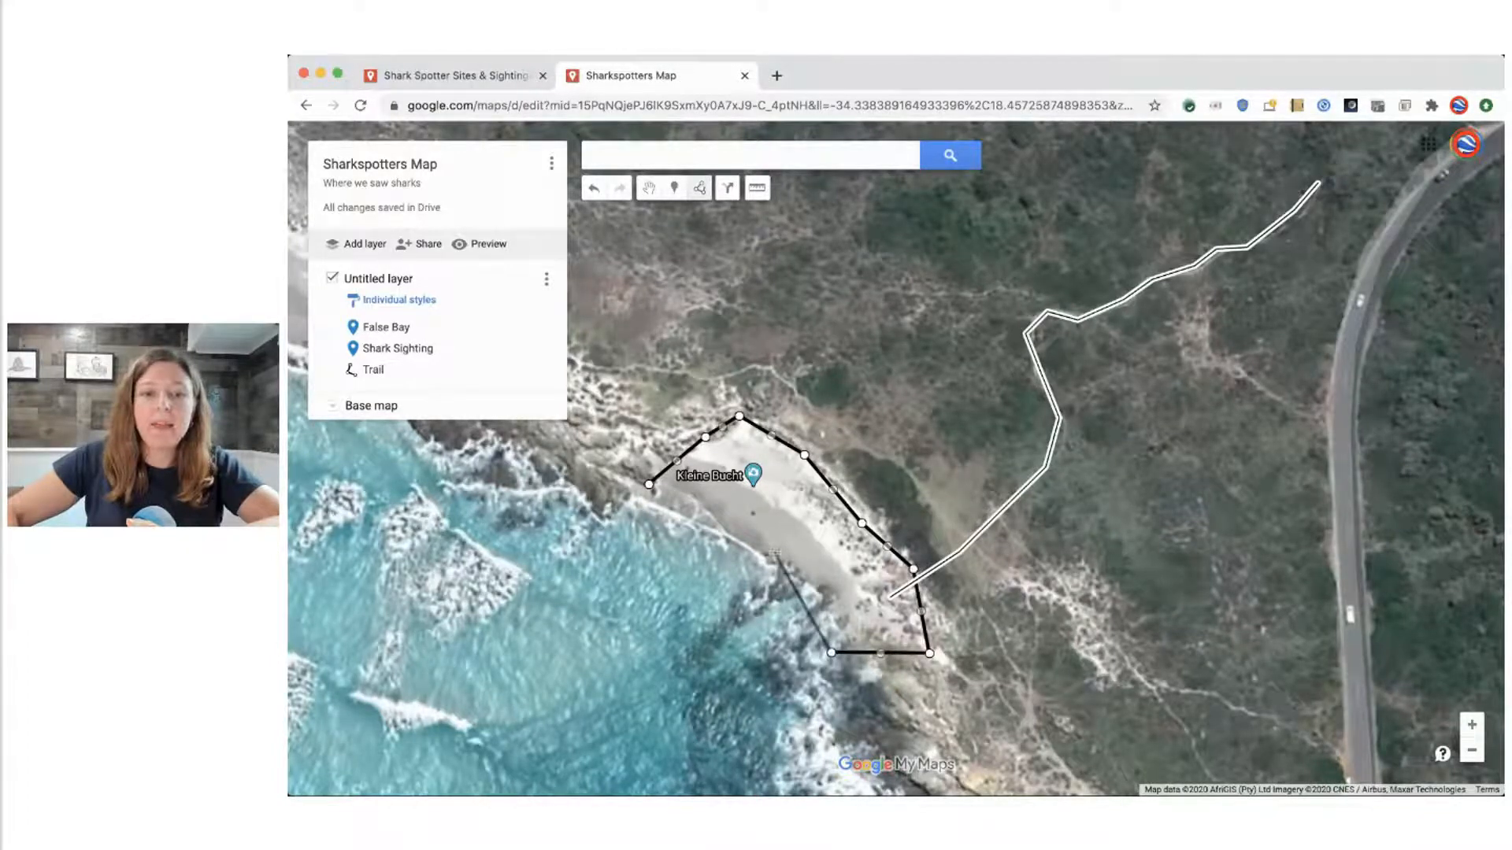
pyautogui.click(825, 592)
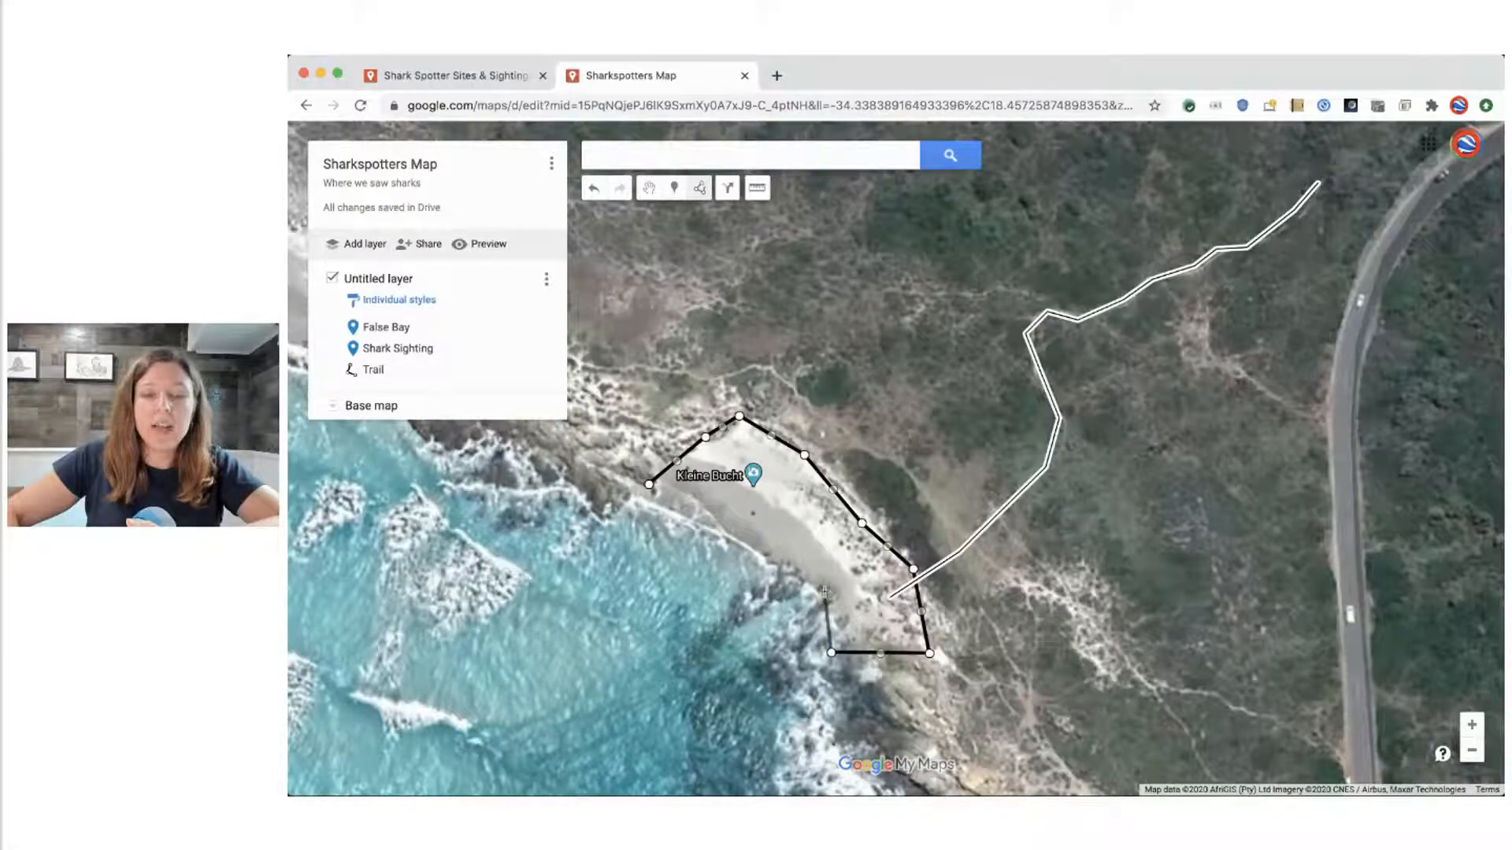
pyautogui.click(723, 528)
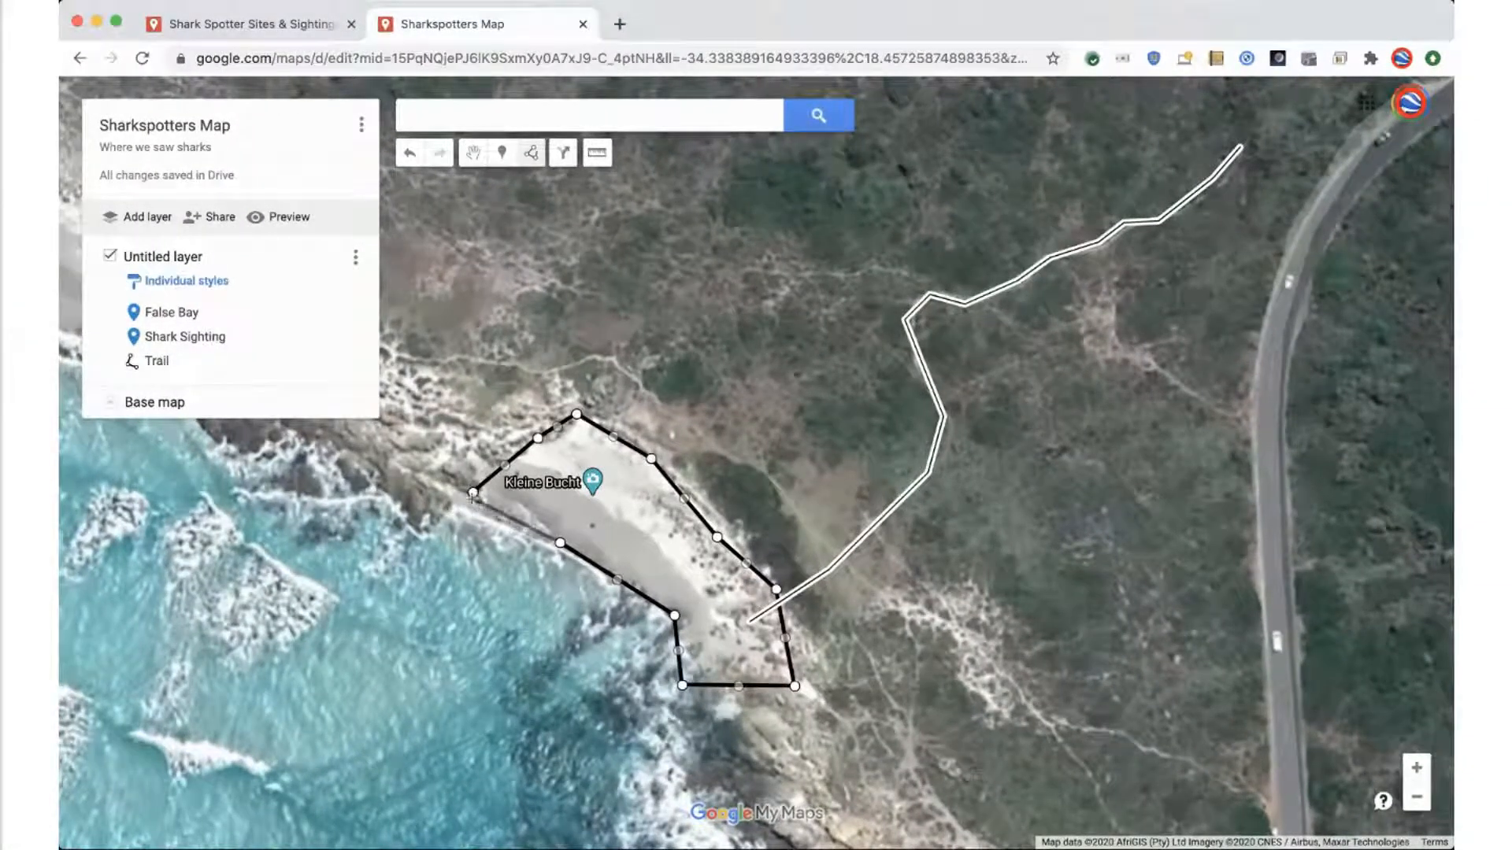
pyautogui.click(473, 494)
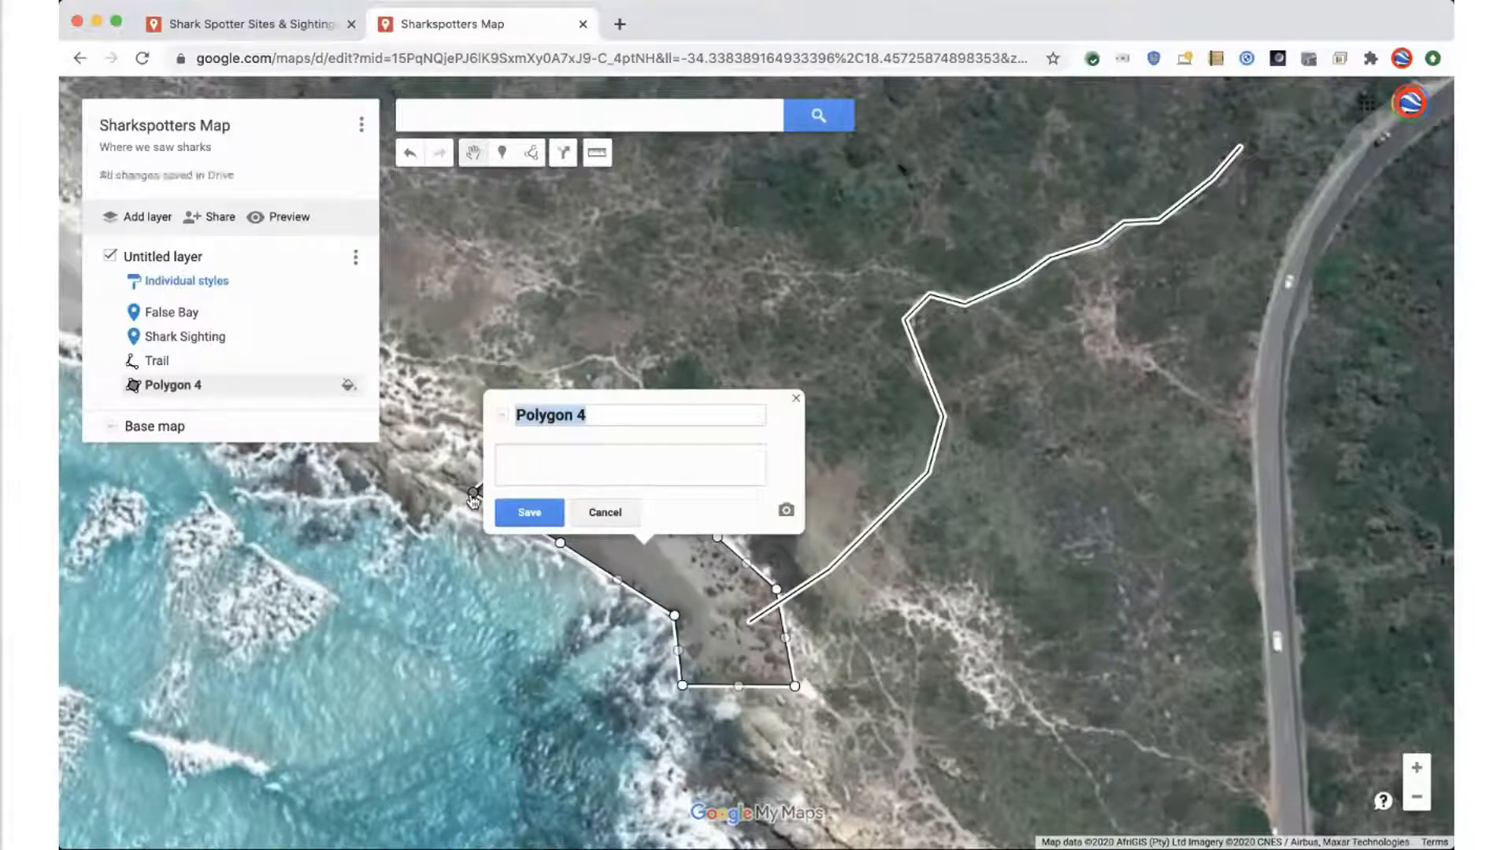
# Name the polygon at Kleine Bucht "Beach", save it and close its details
pyautogui.write('Beach')
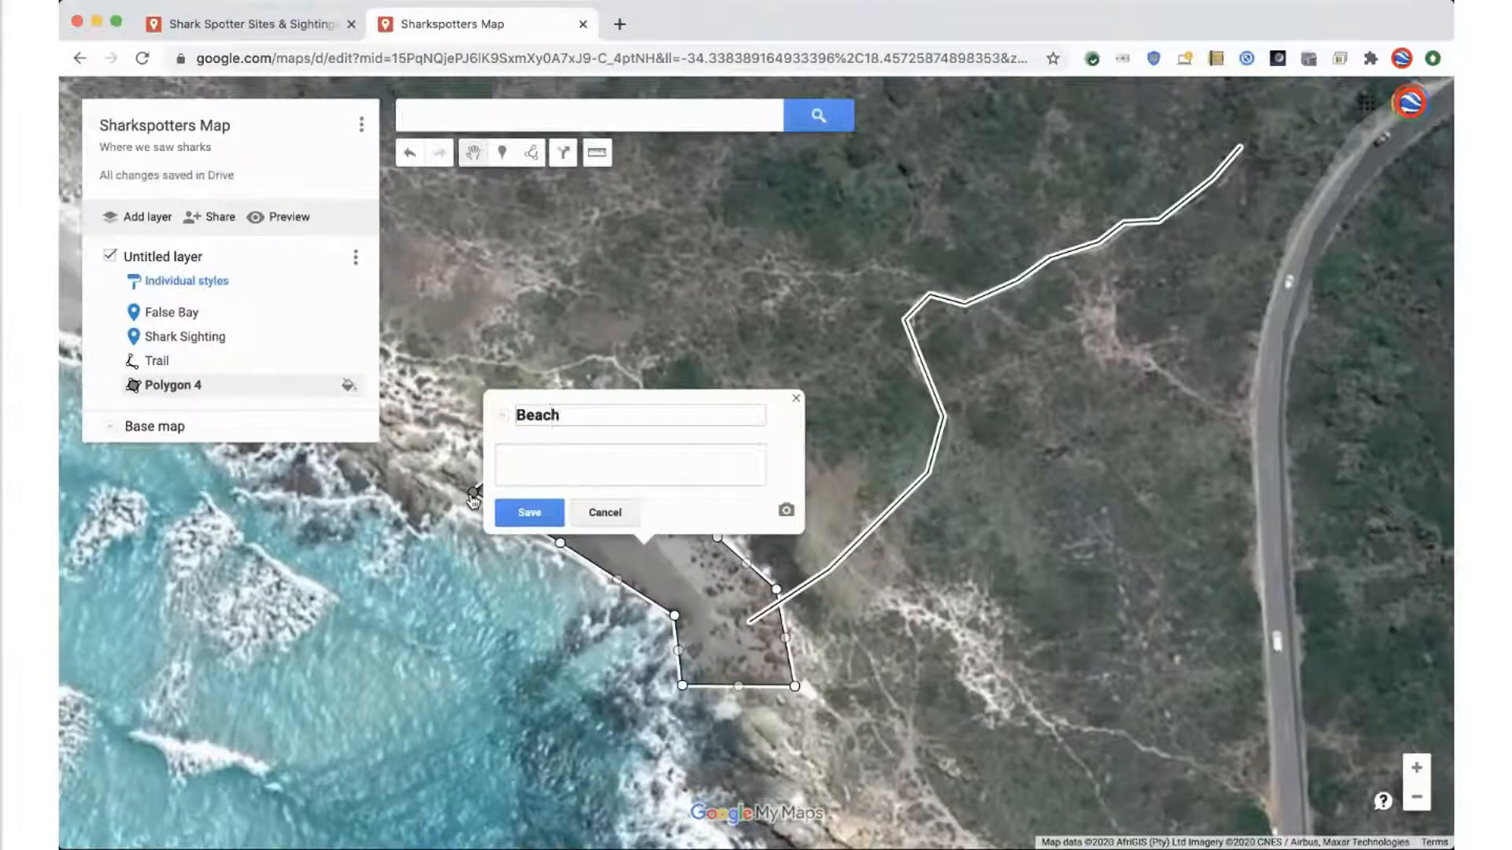
pyautogui.click(510, 511)
pyautogui.click(513, 598)
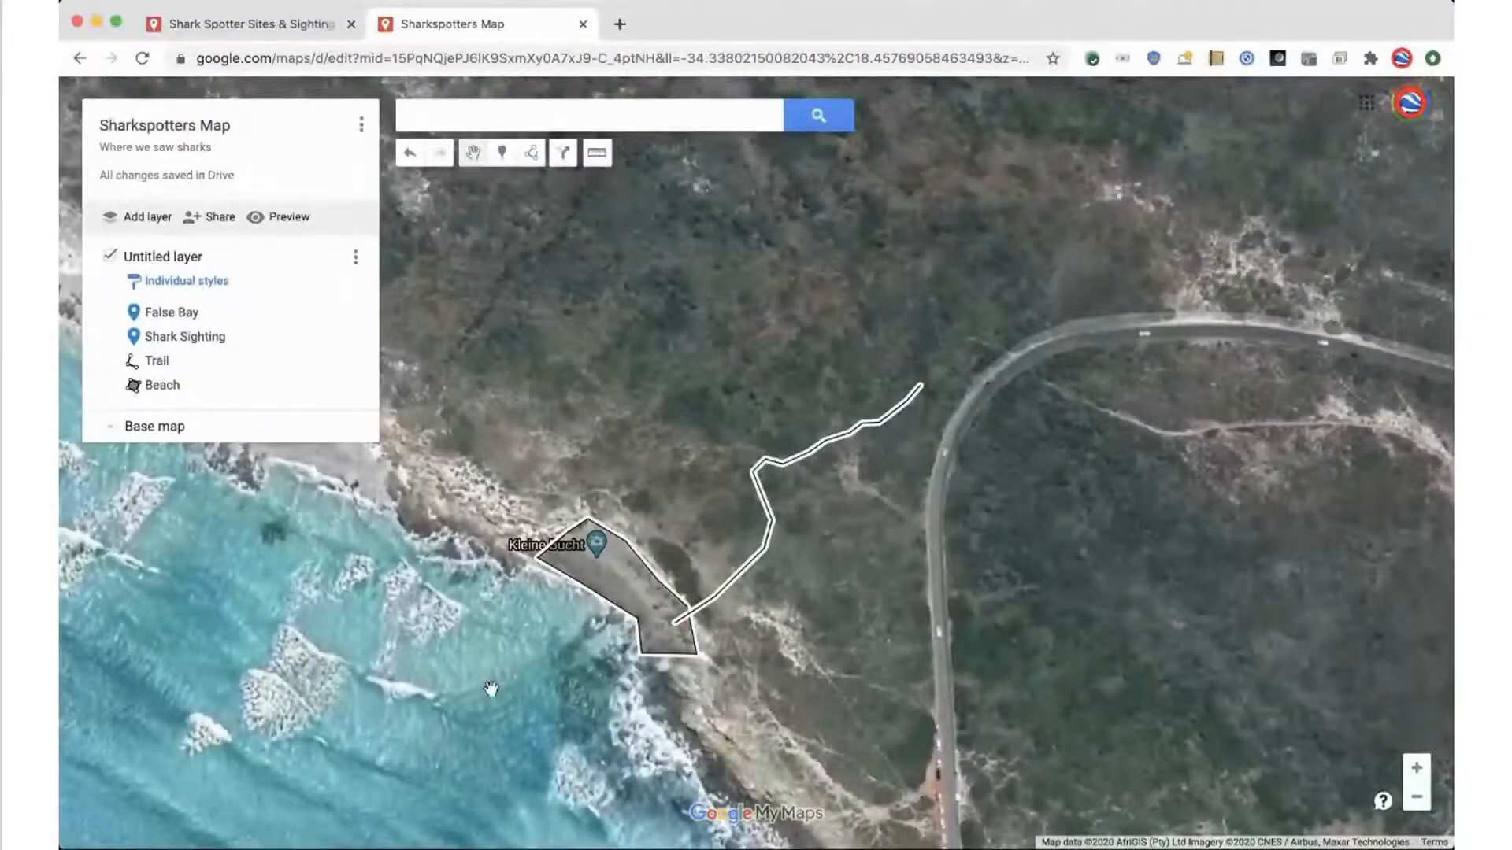
# Move the Shark Sighting marker a short way north-northwest in the water off the rocky coast south of Kleine Bucht, and review its details
pyautogui.scroll(-4, 491, 689)
pyautogui.moveTo(707, 771); pyautogui.dragTo(645, 368)
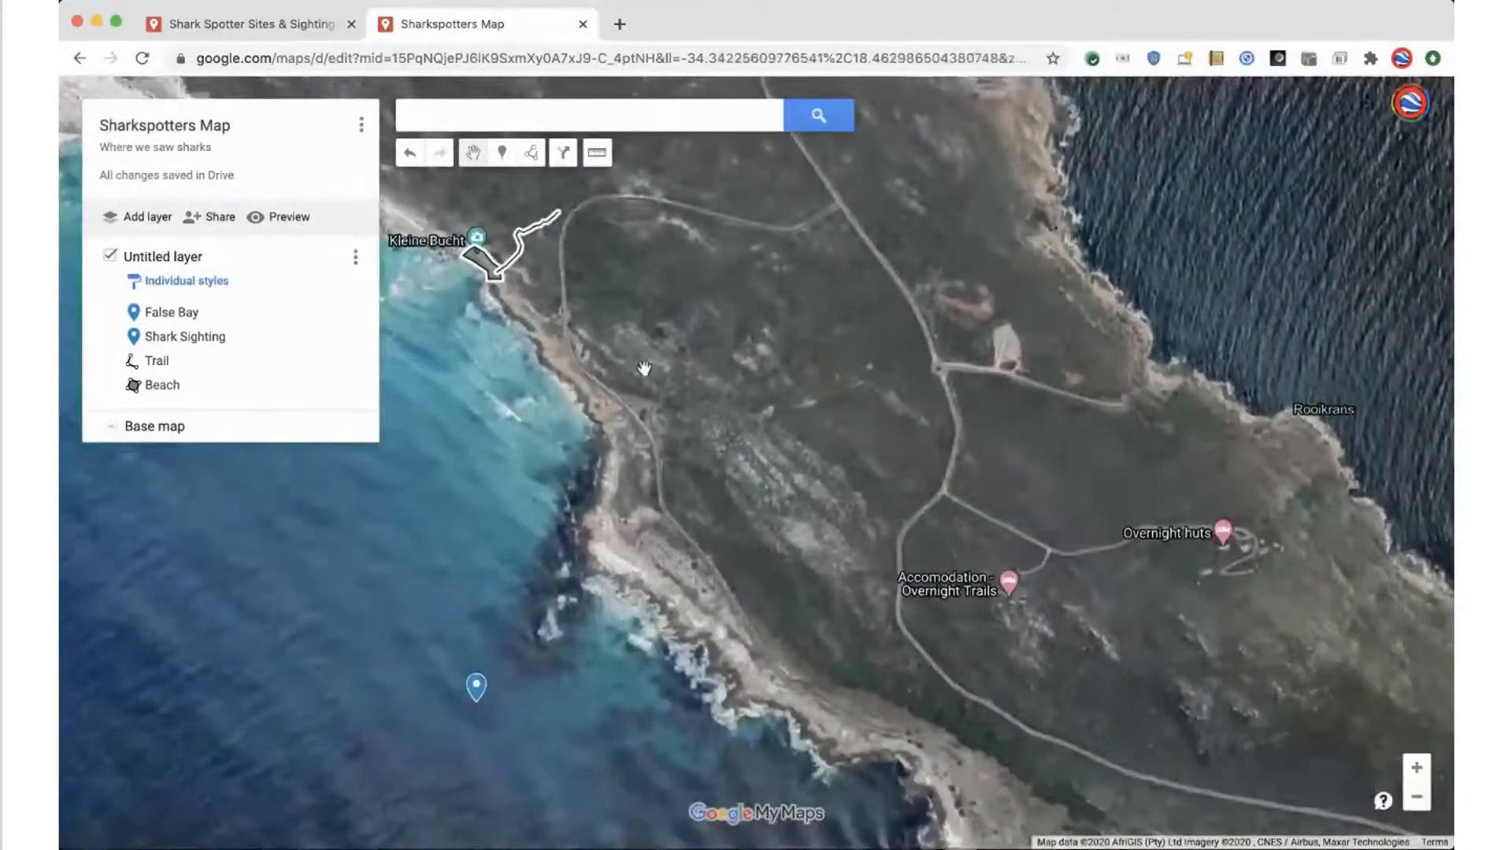
pyautogui.scroll(-2, 644, 369)
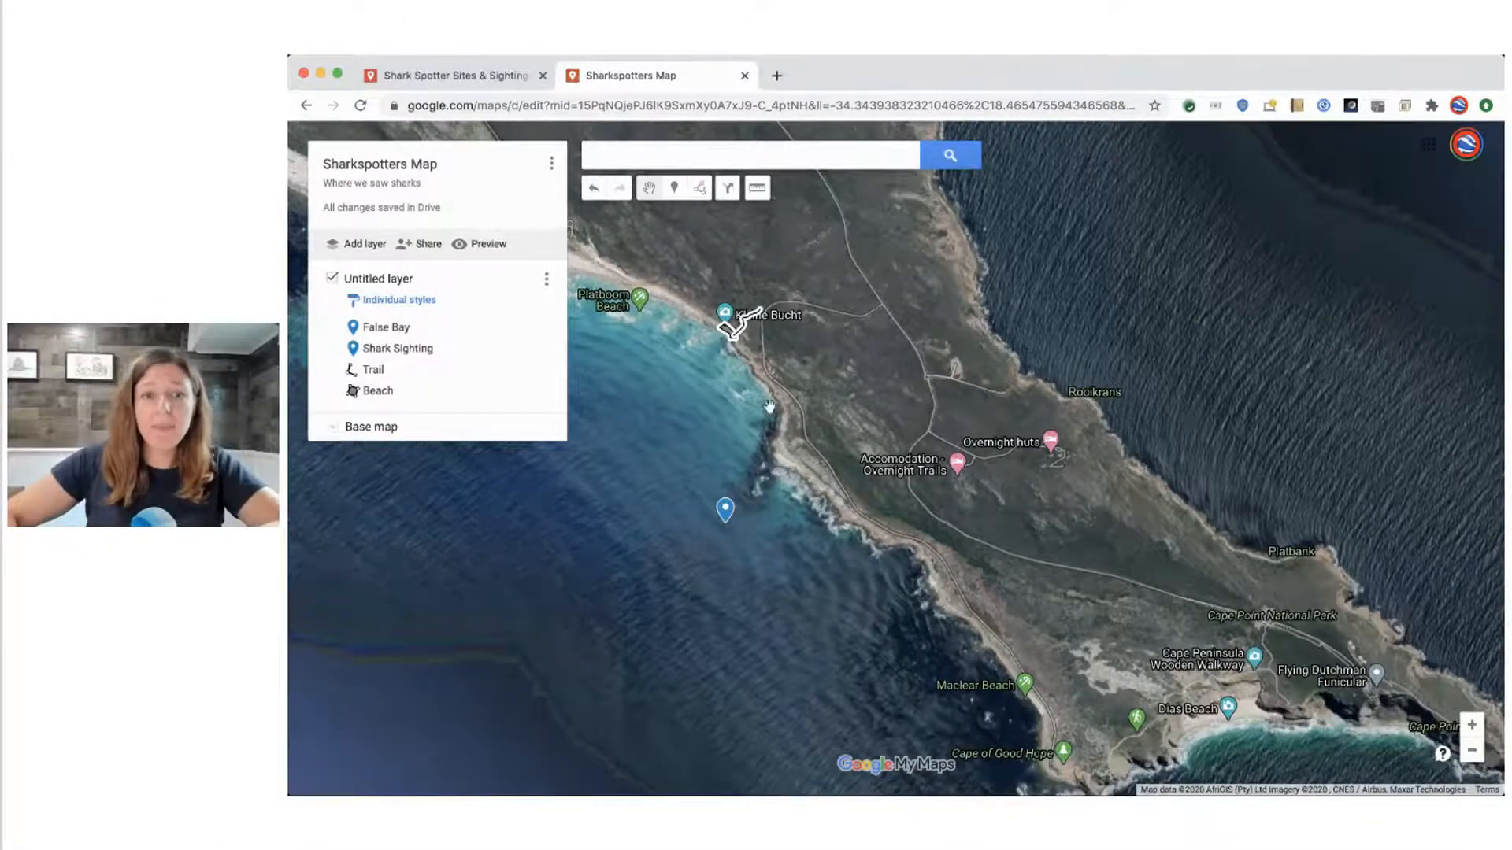
pyautogui.scroll(2, 757, 495)
pyautogui.moveTo(628, 590); pyautogui.dragTo(705, 567)
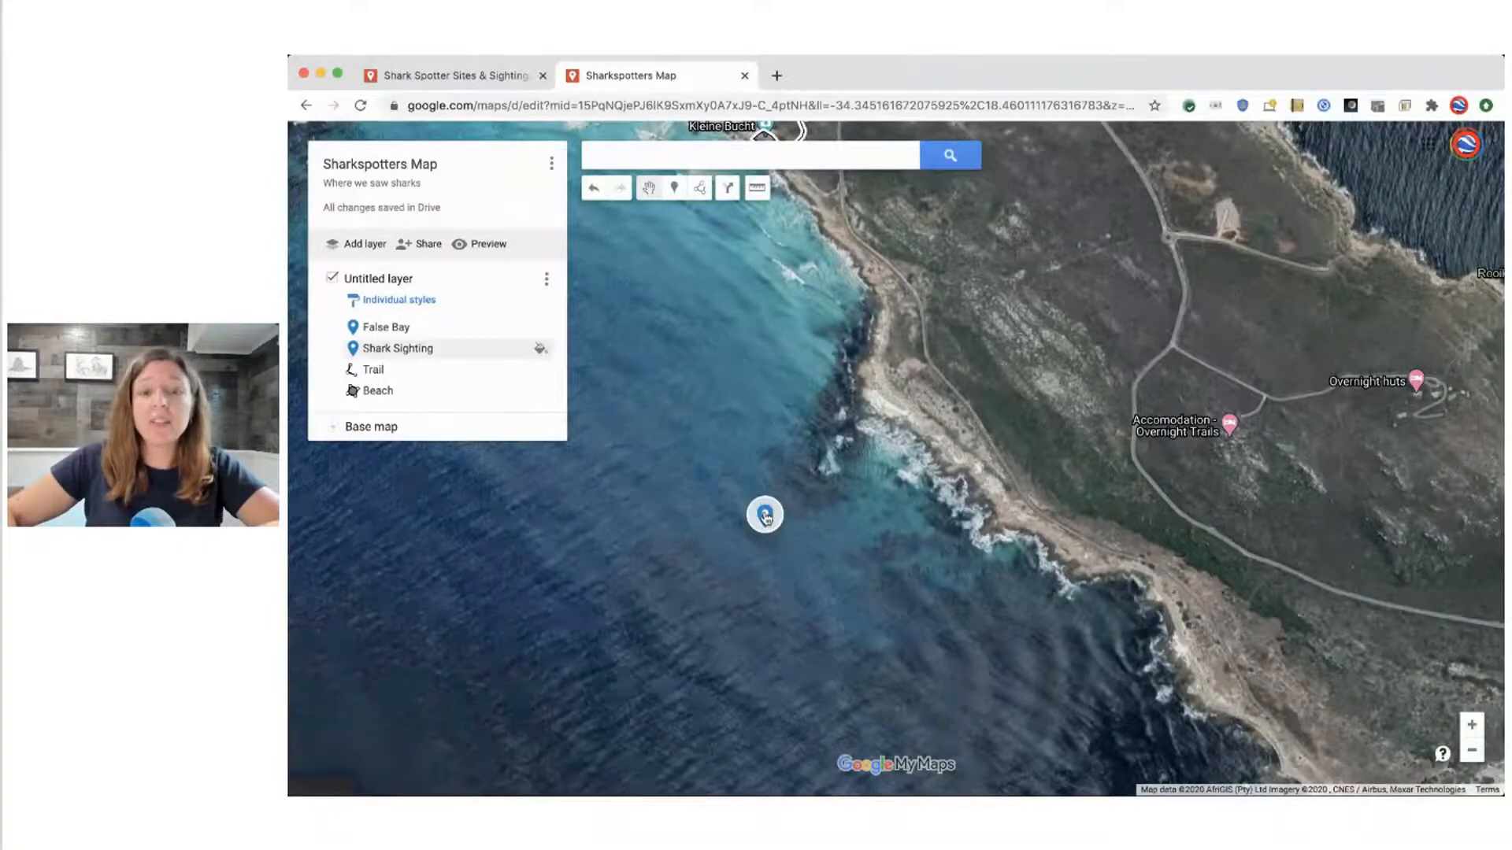
pyautogui.click(764, 516)
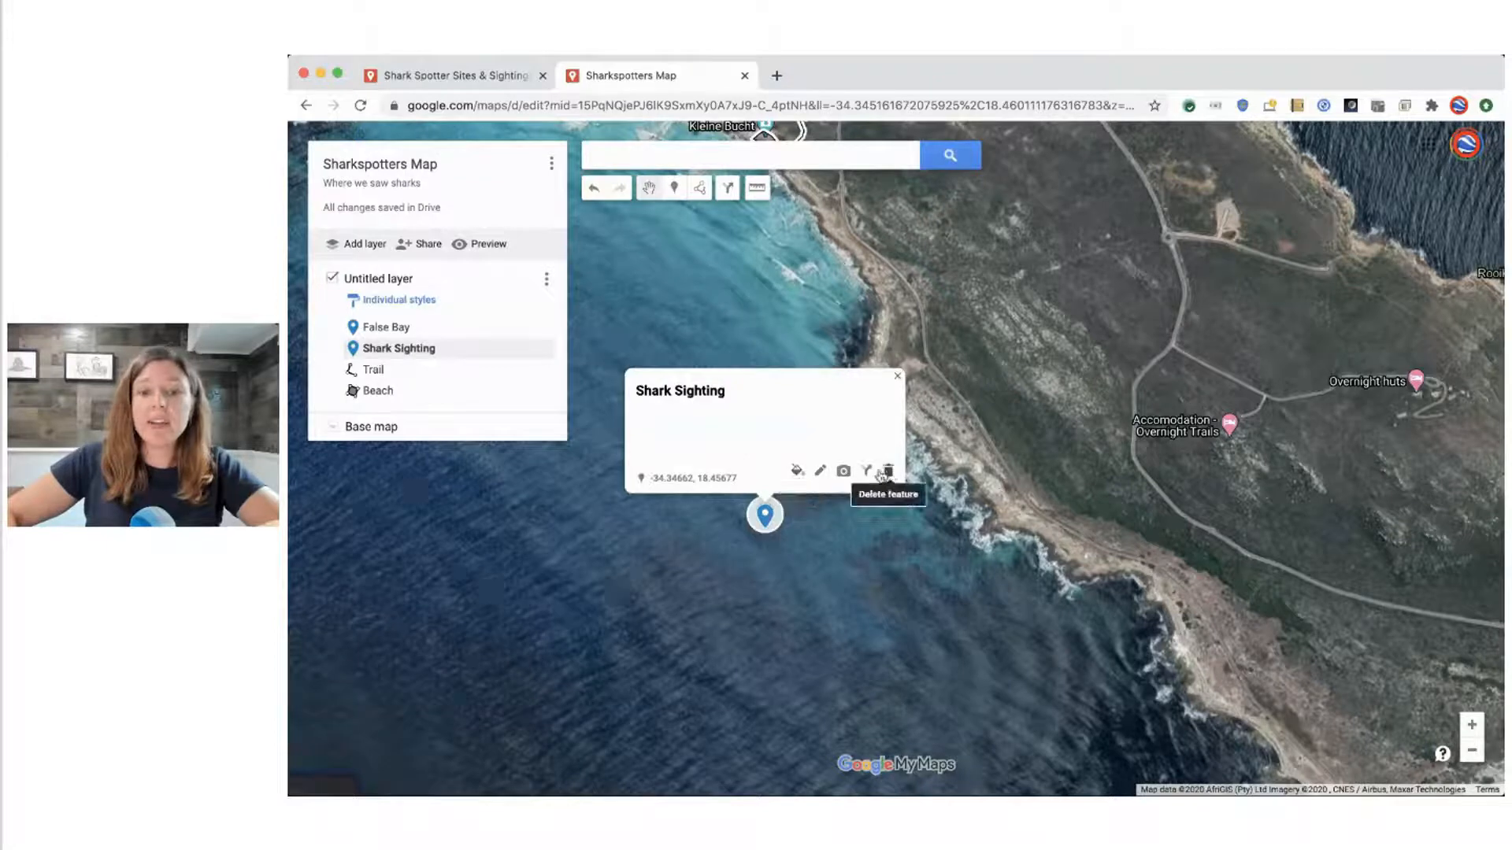
pyautogui.click(822, 473)
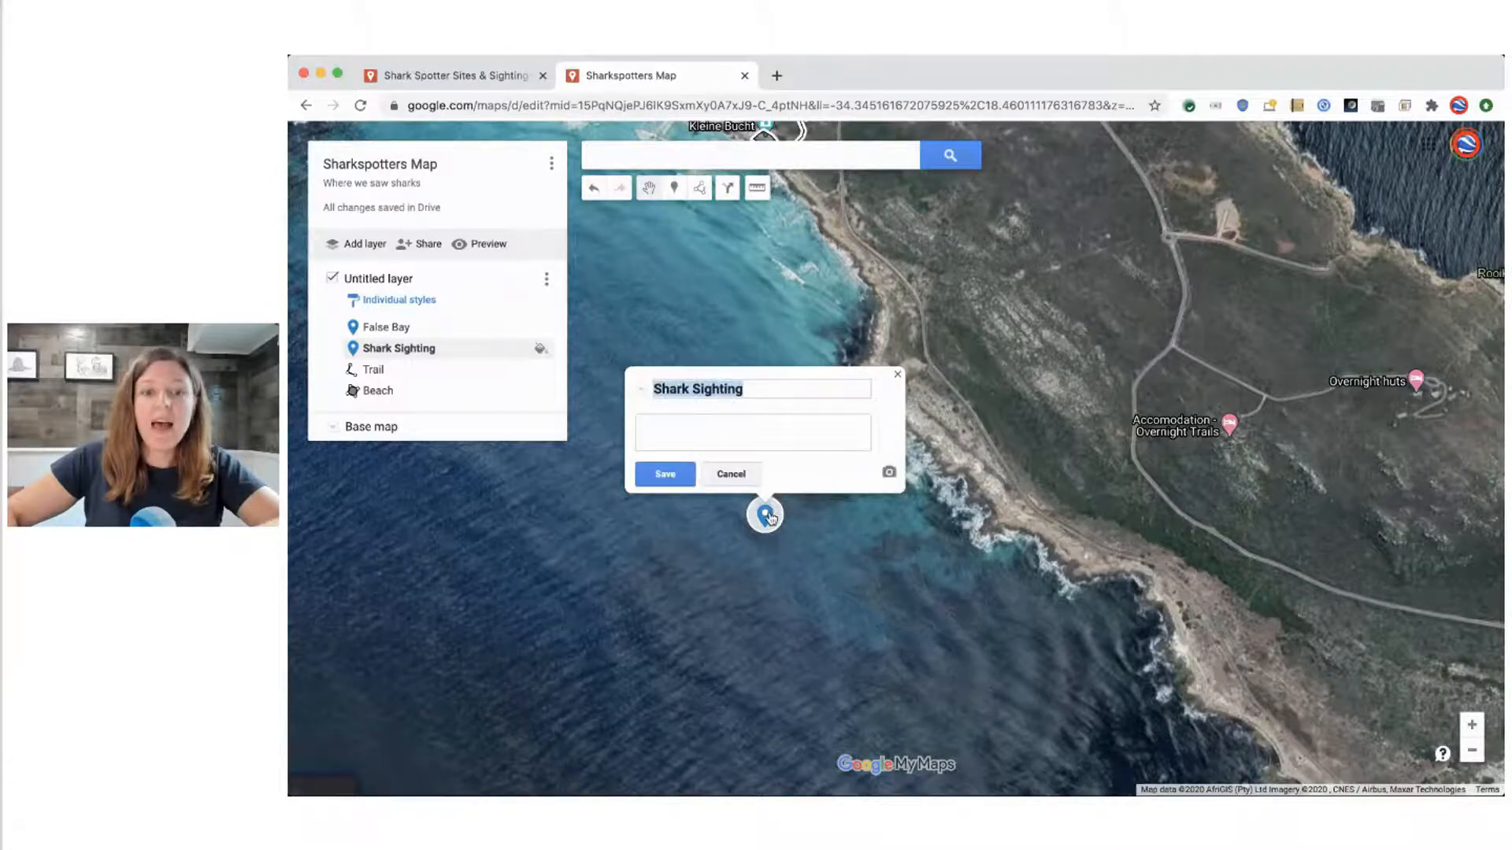
pyautogui.moveTo(772, 518)
pyautogui.mouseDown()
pyautogui.moveTo(787, 431)
pyautogui.moveTo(721, 522)
pyautogui.moveTo(822, 496)
pyautogui.moveTo(748, 454)
pyautogui.mouseUp()
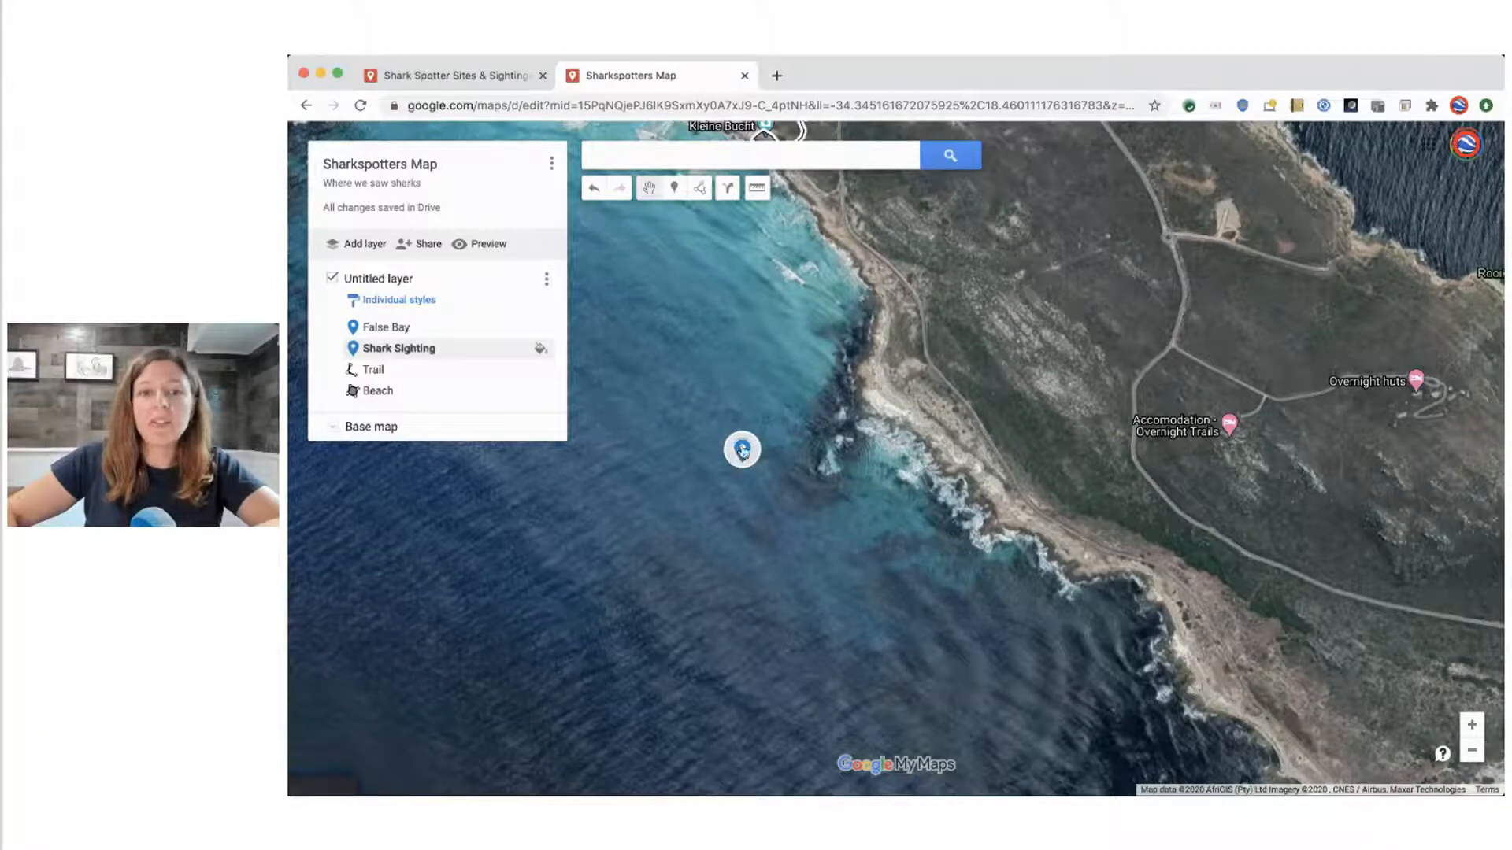
pyautogui.click(743, 451)
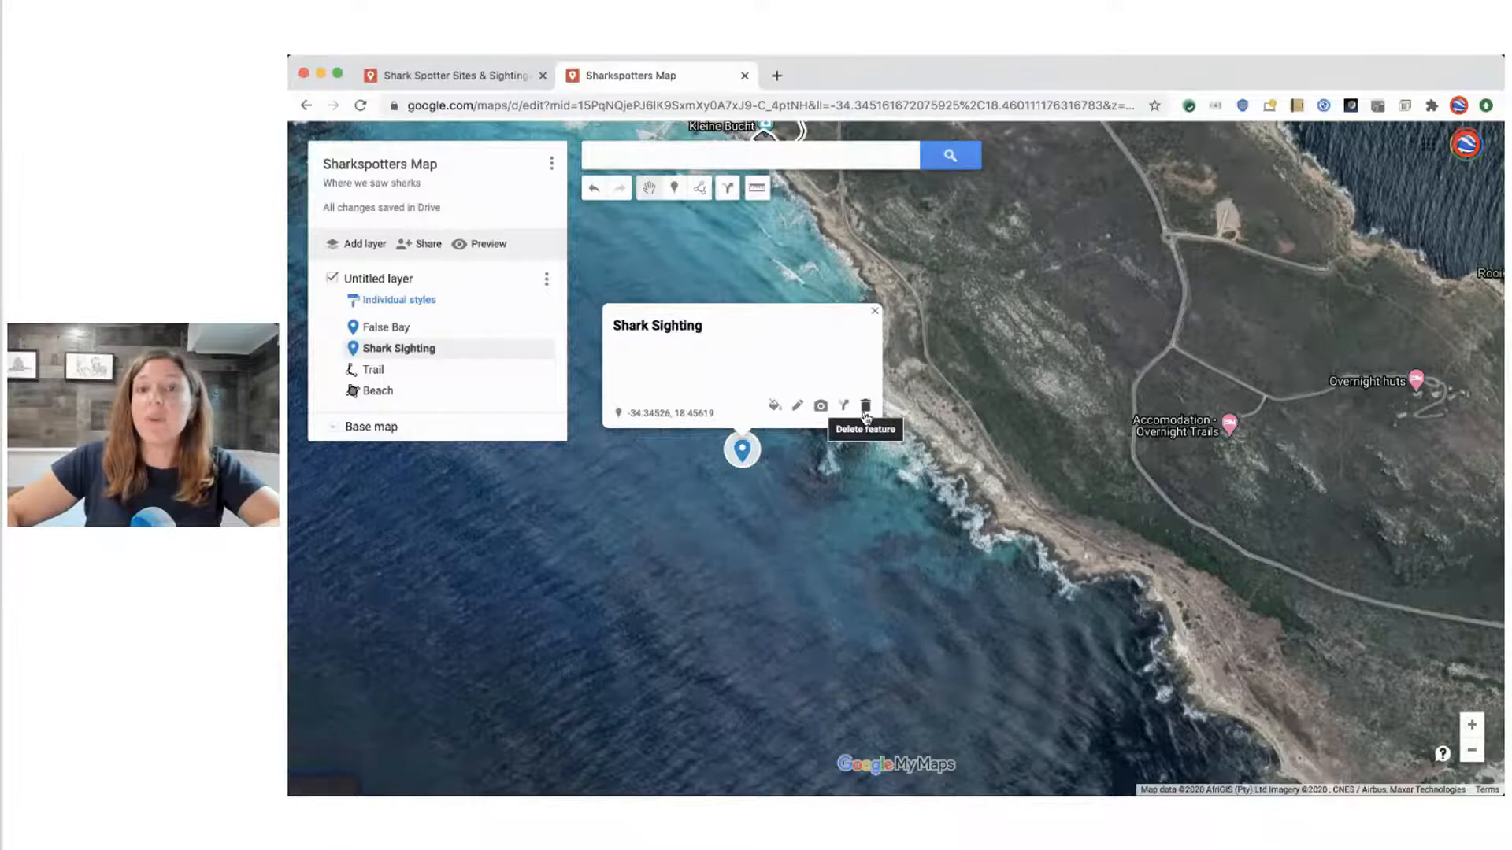
pyautogui.click(792, 508)
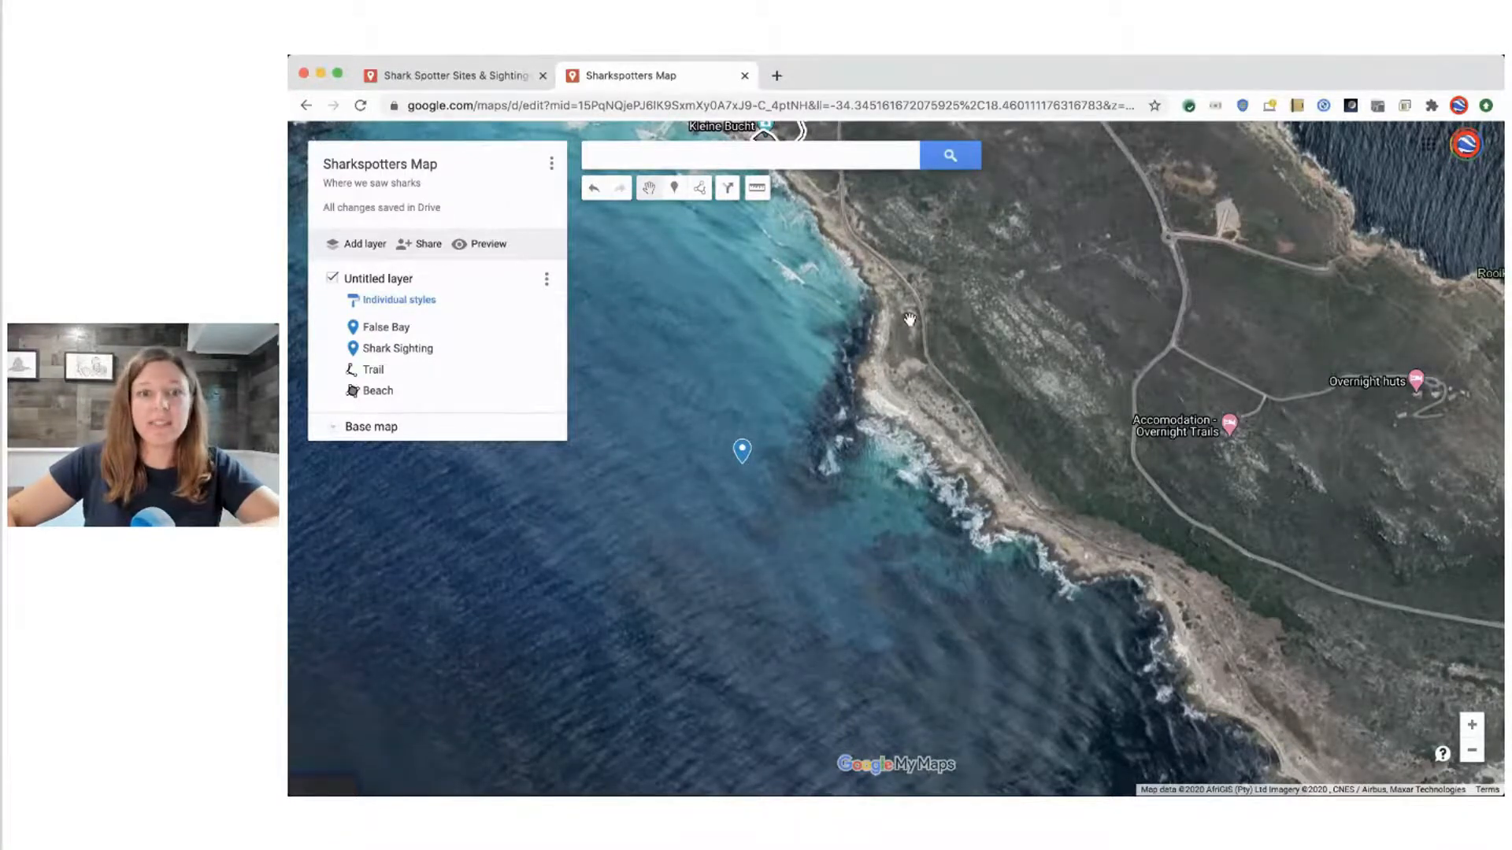
# Add the description "I saw a shark here on Aug 10th" to the Shark Sighting marker and save it
pyautogui.click(745, 449)
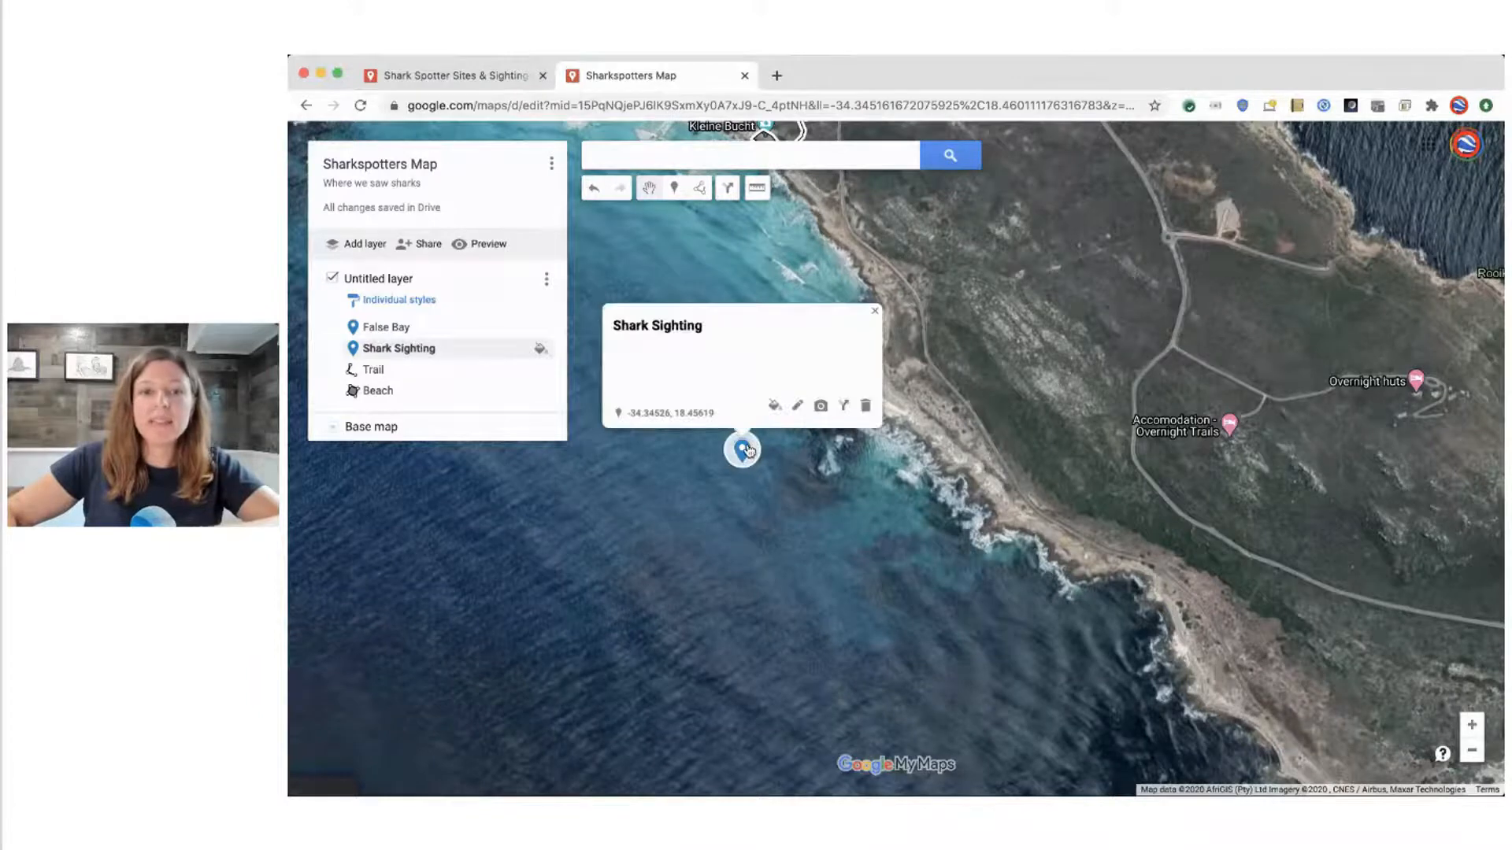
pyautogui.click(798, 406)
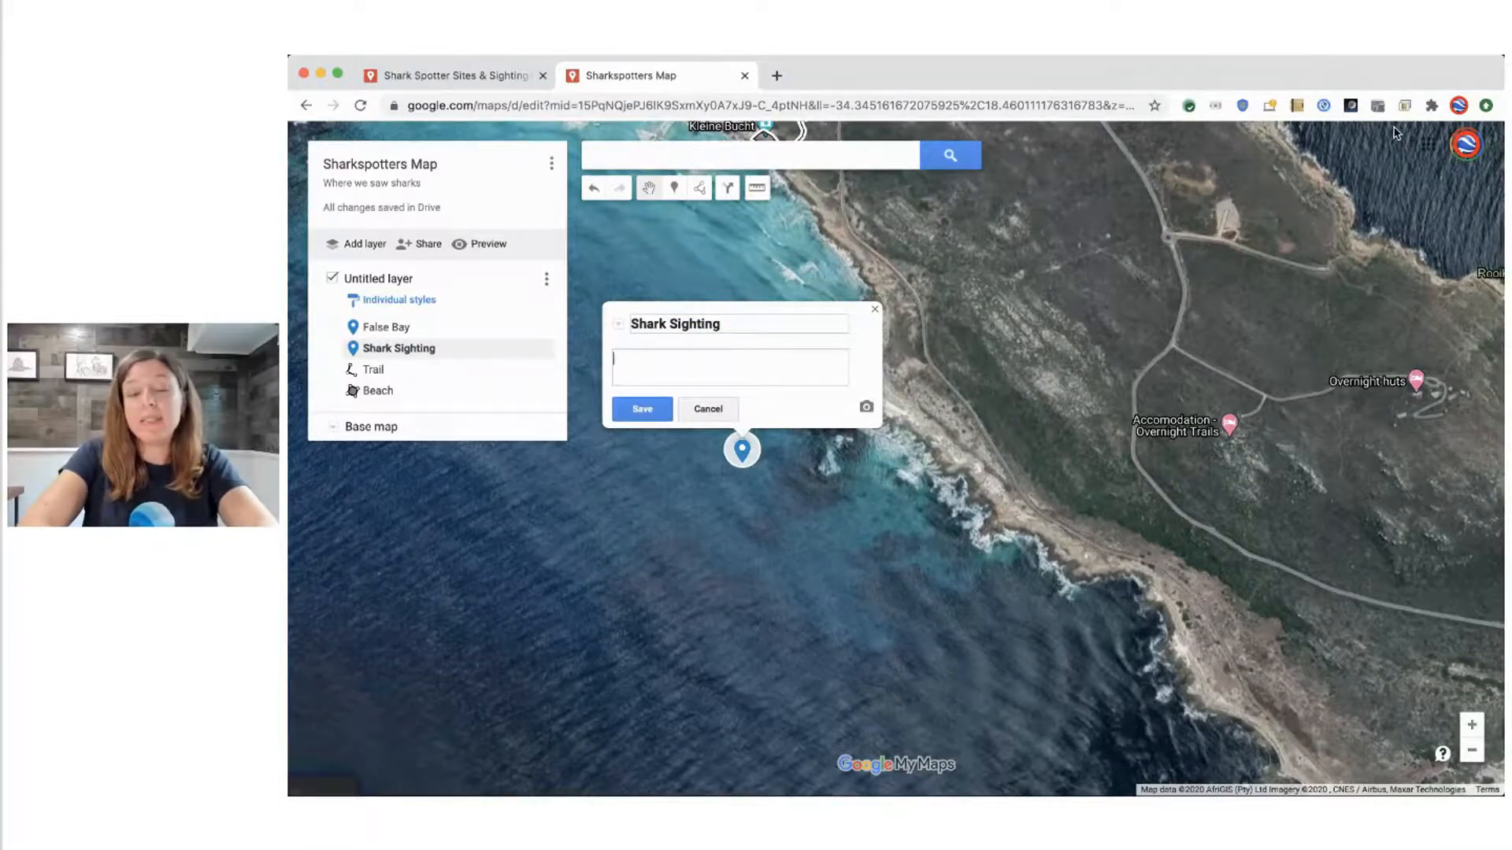
pyautogui.write('I sa')
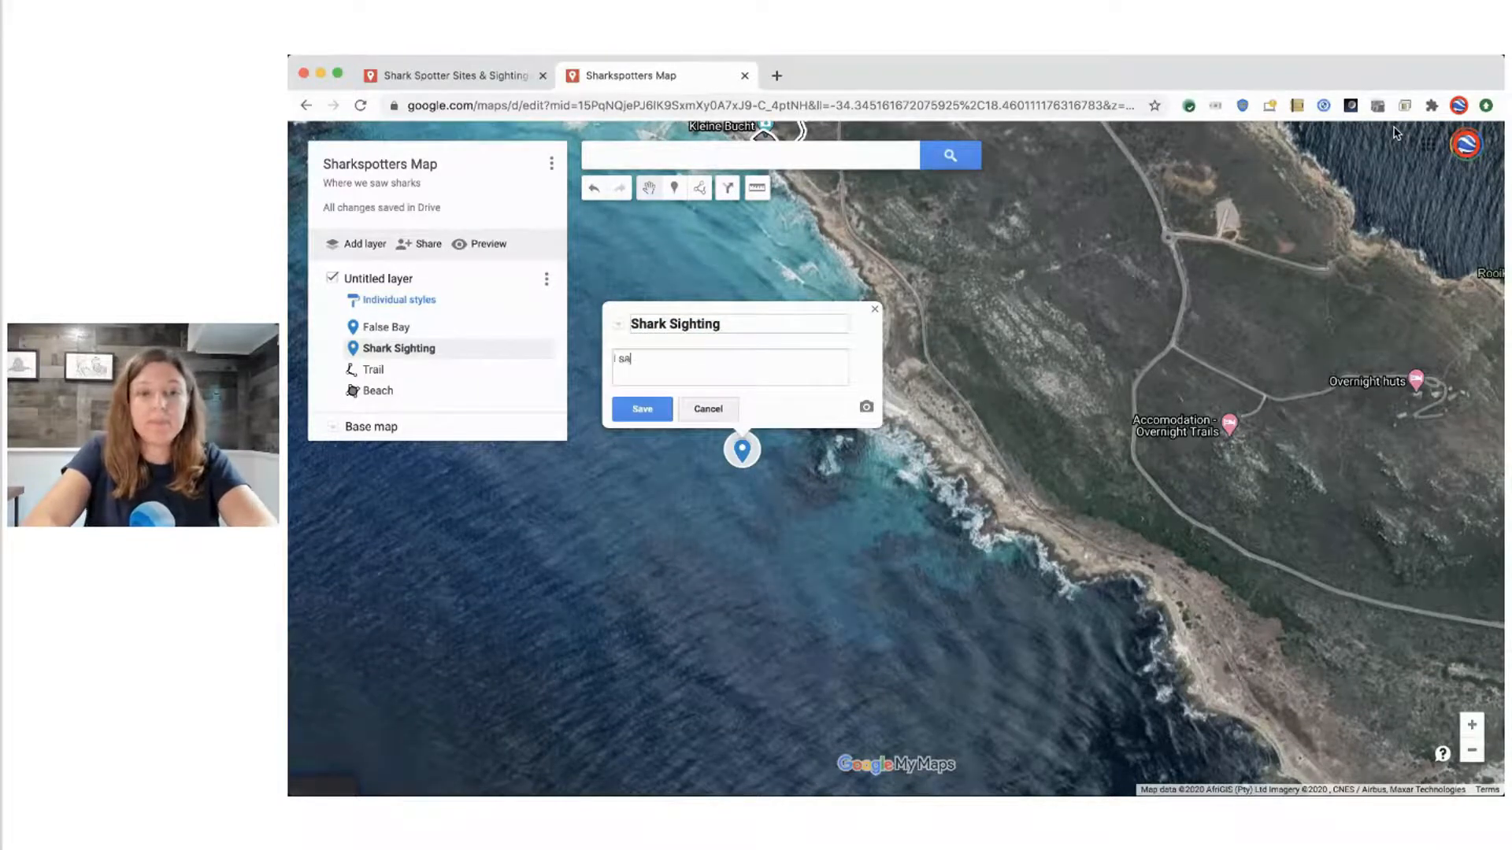
pyautogui.write('w a shark here on Aug 10th')
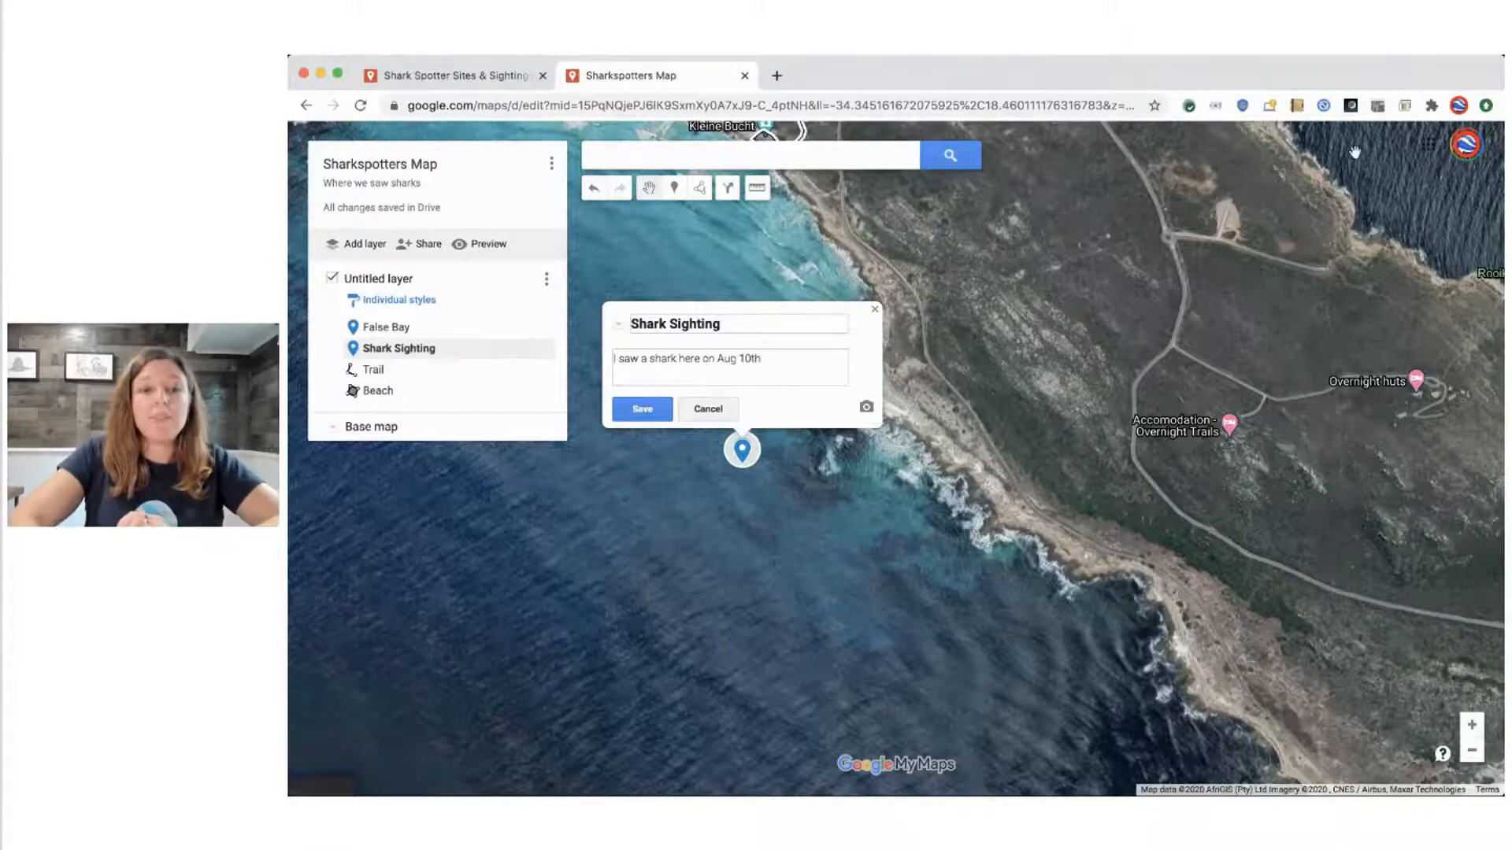
pyautogui.click(642, 411)
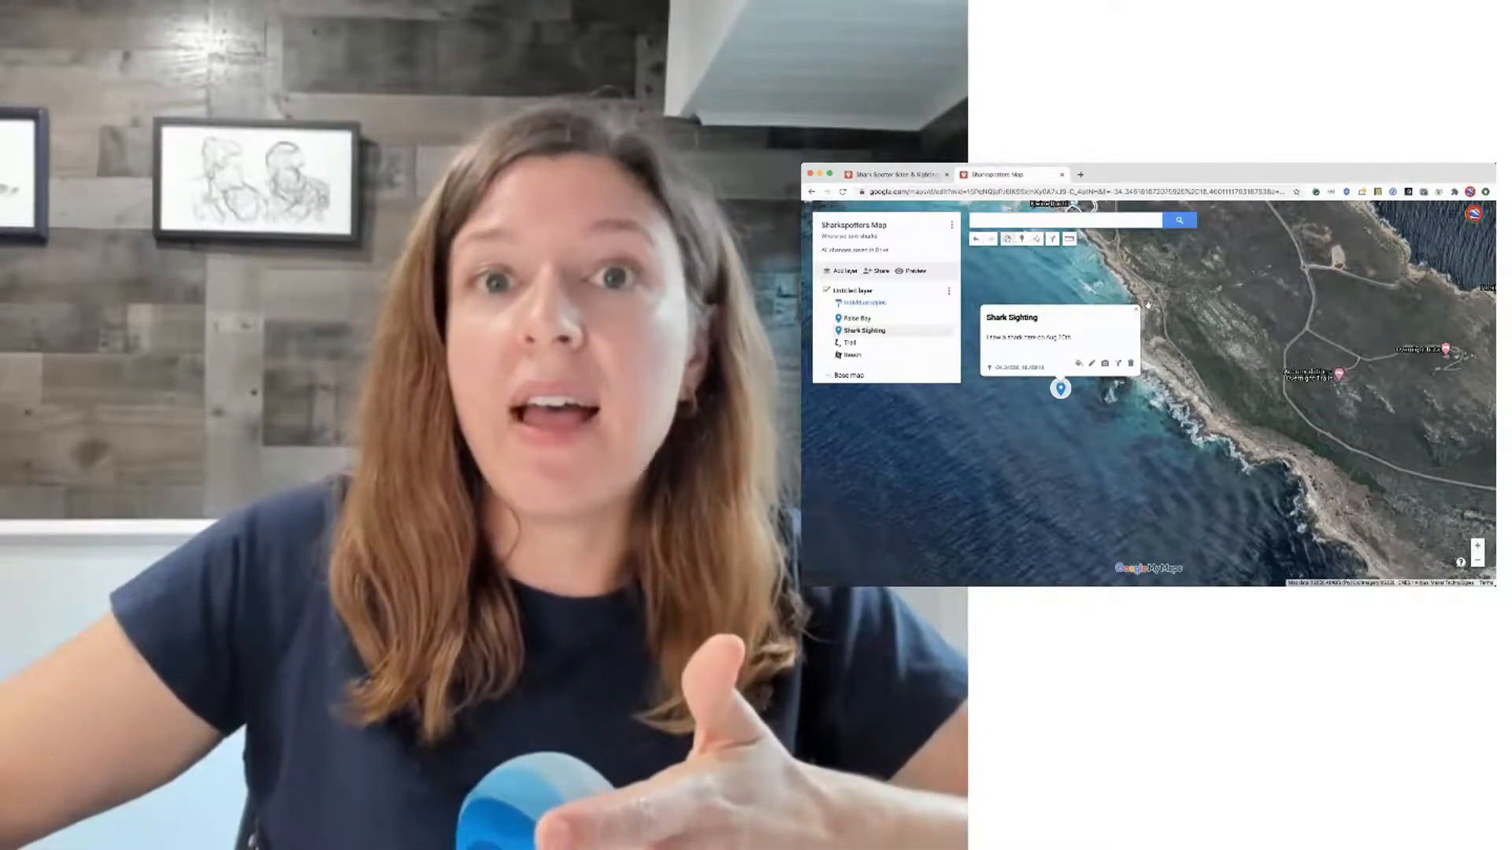
# Add a text column named "Who spotted the shark:" after the description column in the untitled layer's data table, and close the table
pyautogui.click(1136, 312)
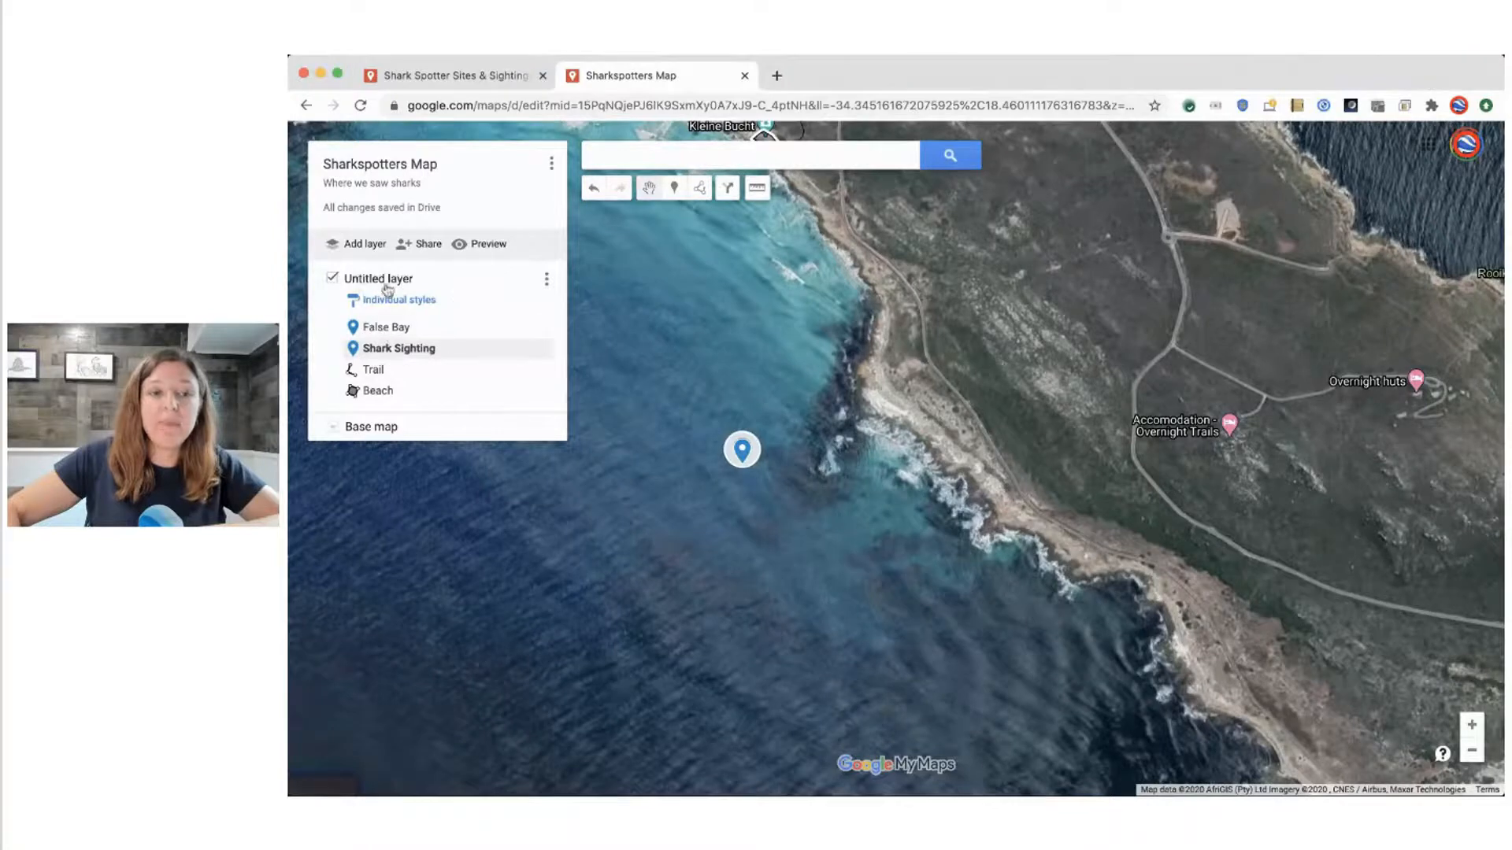
pyautogui.click(547, 281)
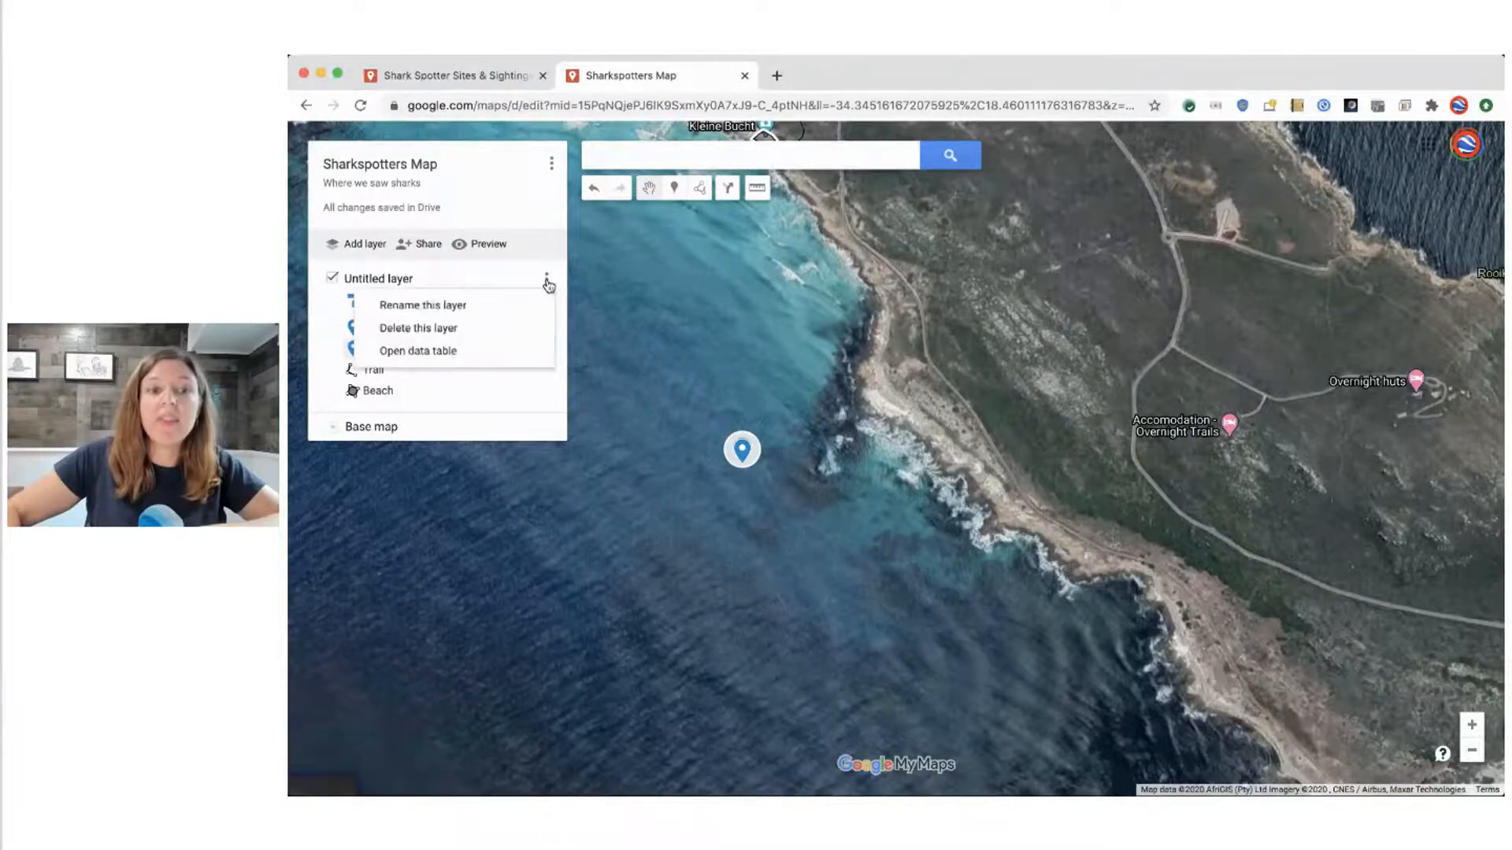
pyautogui.click(488, 351)
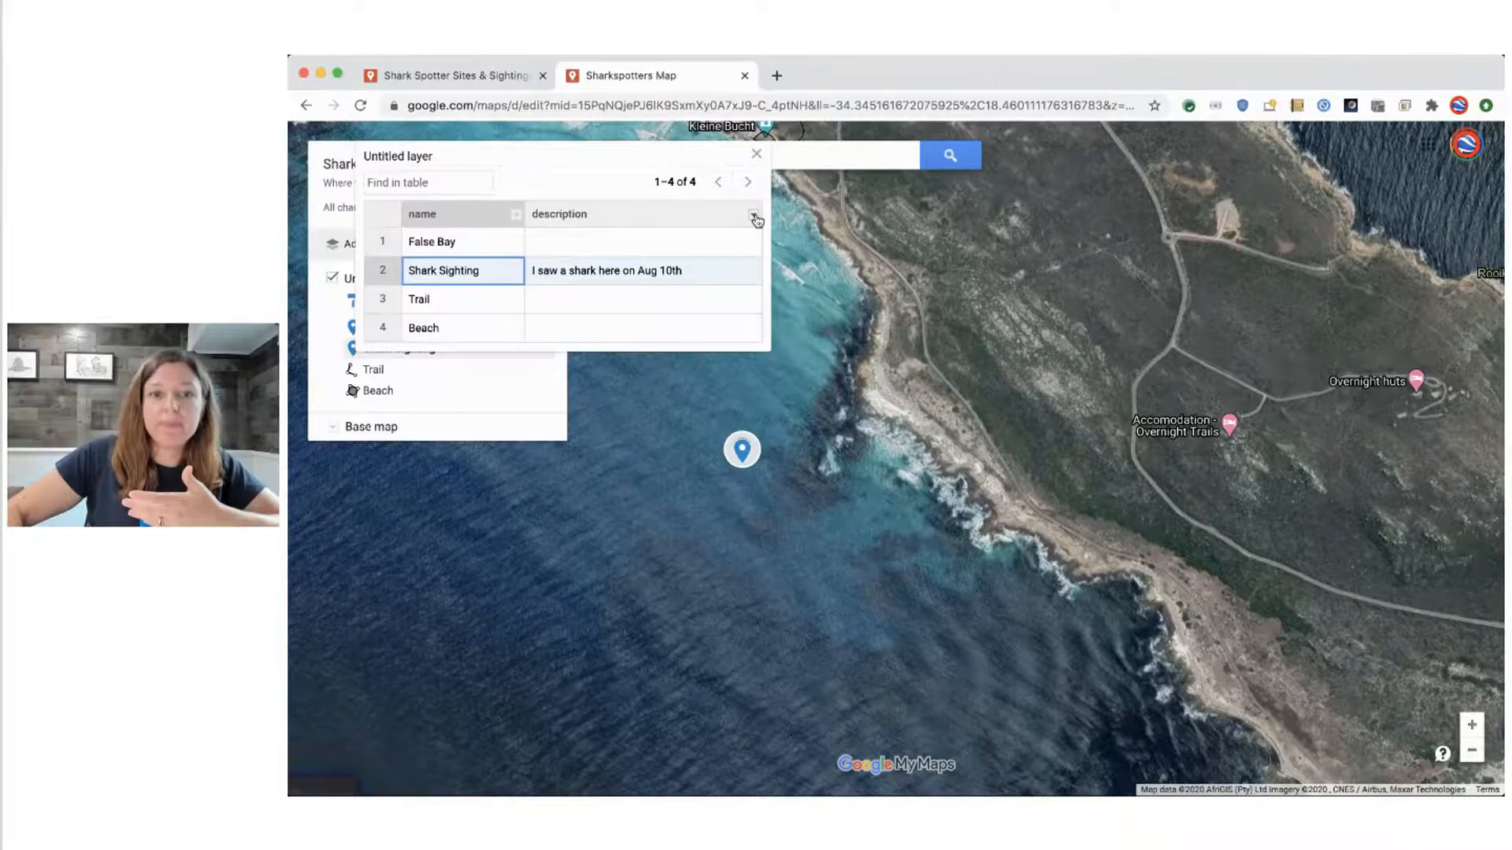
pyautogui.click(755, 215)
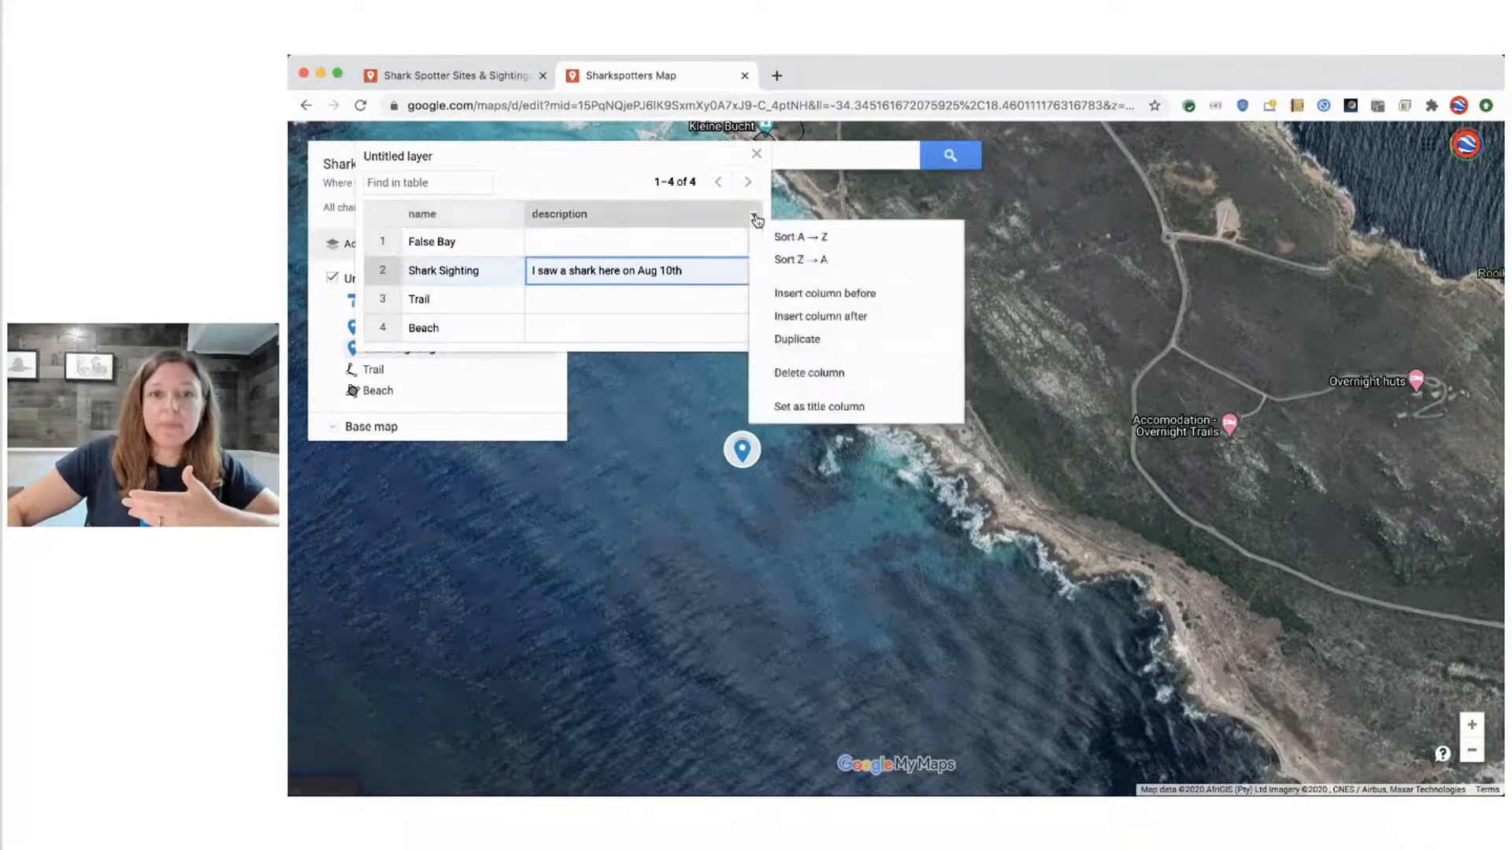
pyautogui.click(835, 318)
pyautogui.click(855, 454)
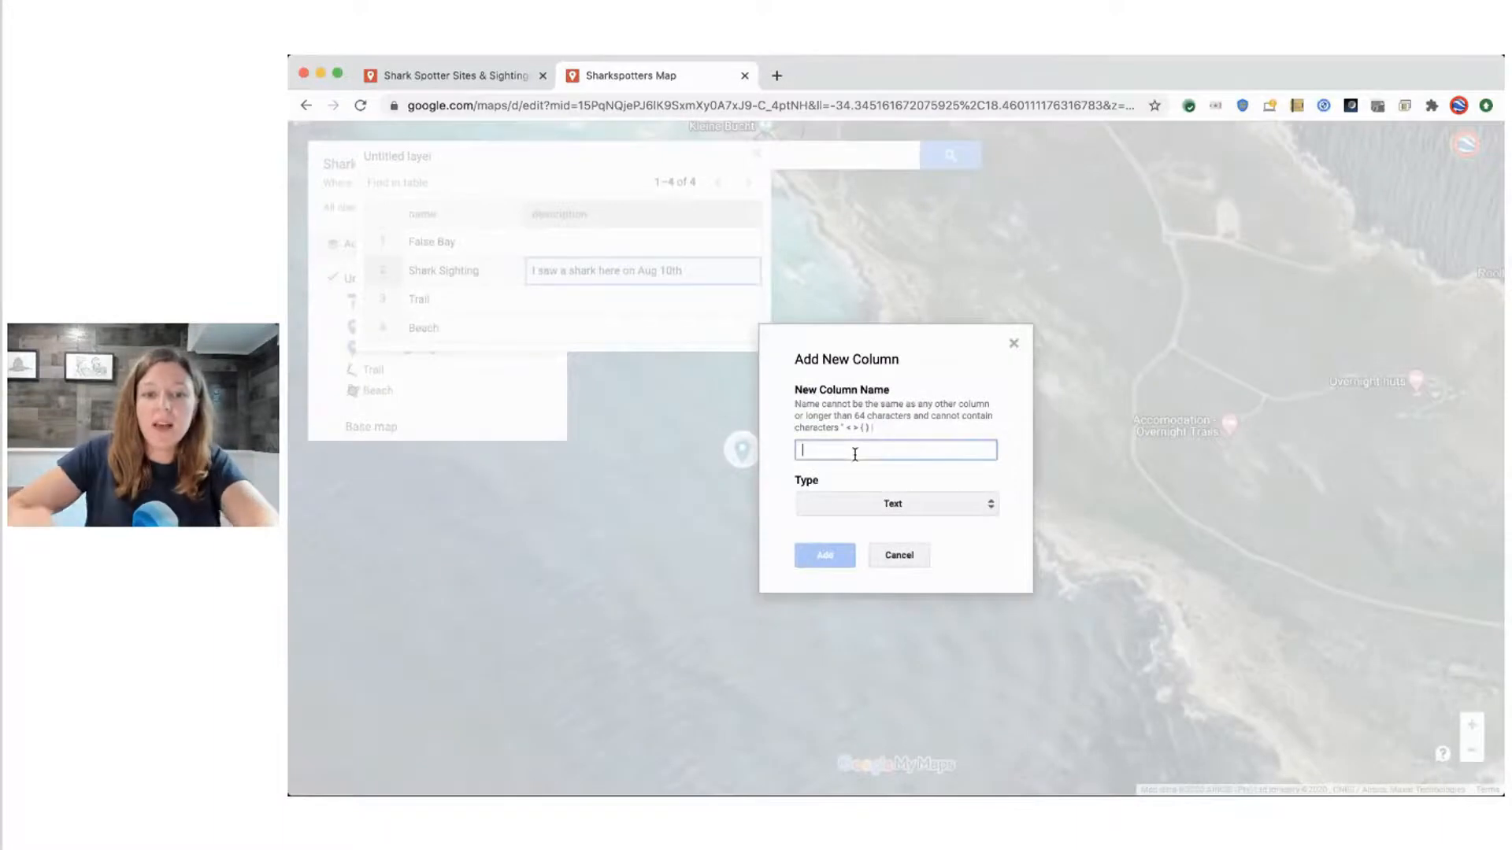
pyautogui.write('Who spotted')
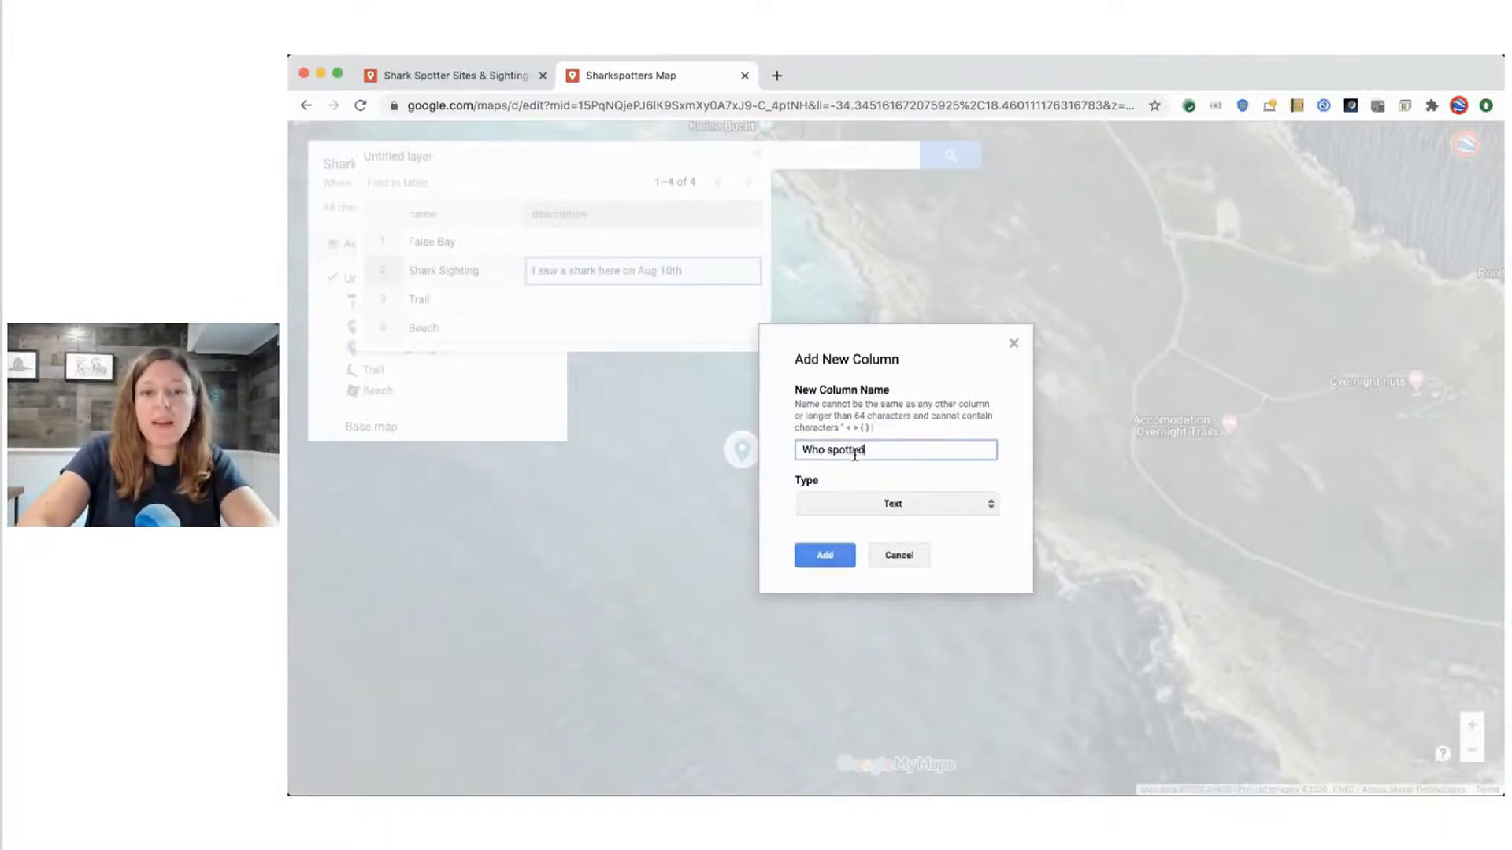
pyautogui.write(' the shark:')
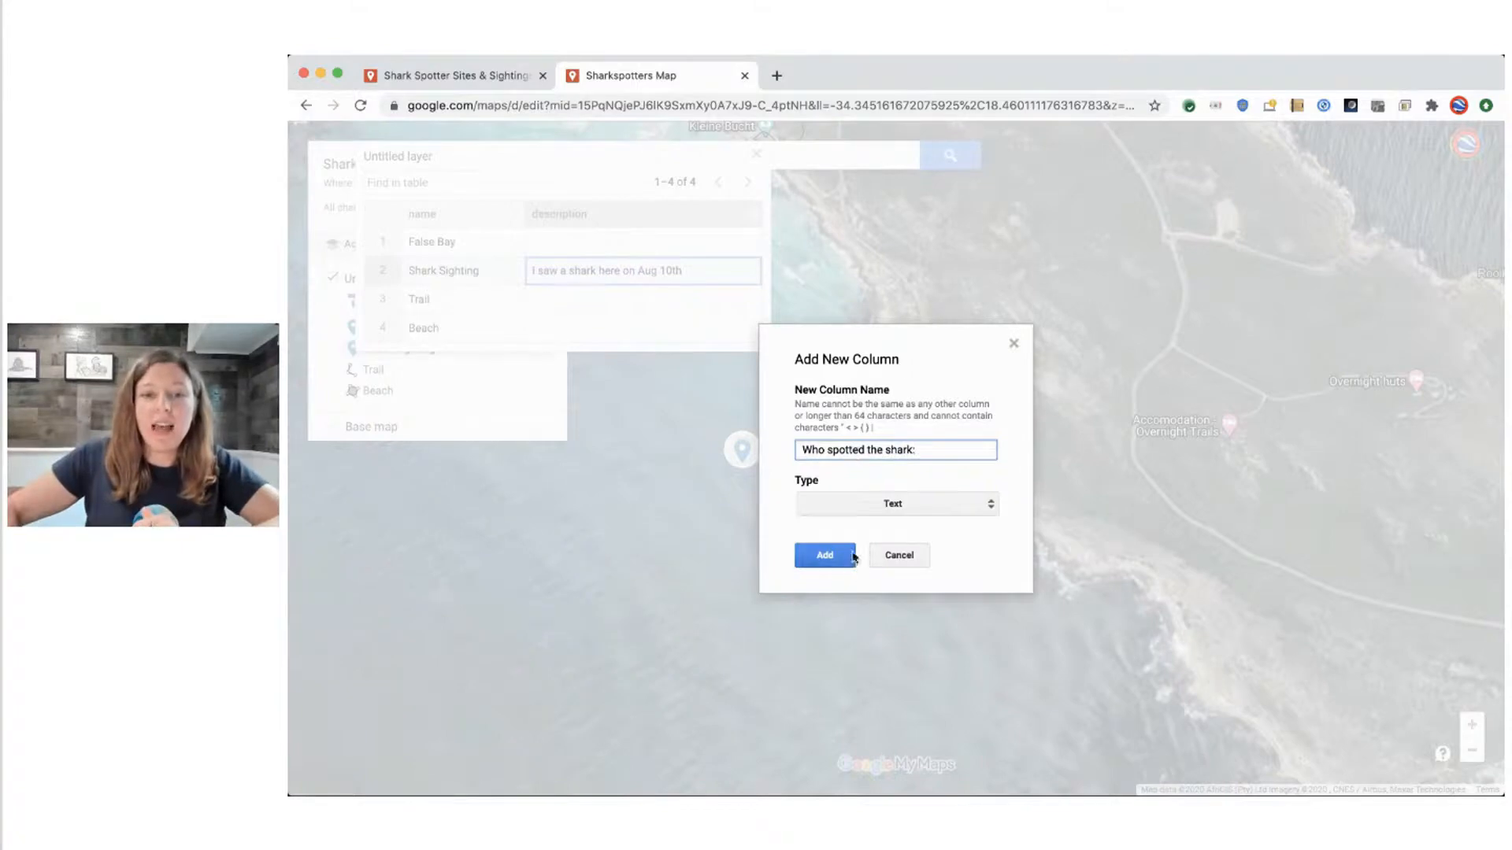
pyautogui.click(827, 556)
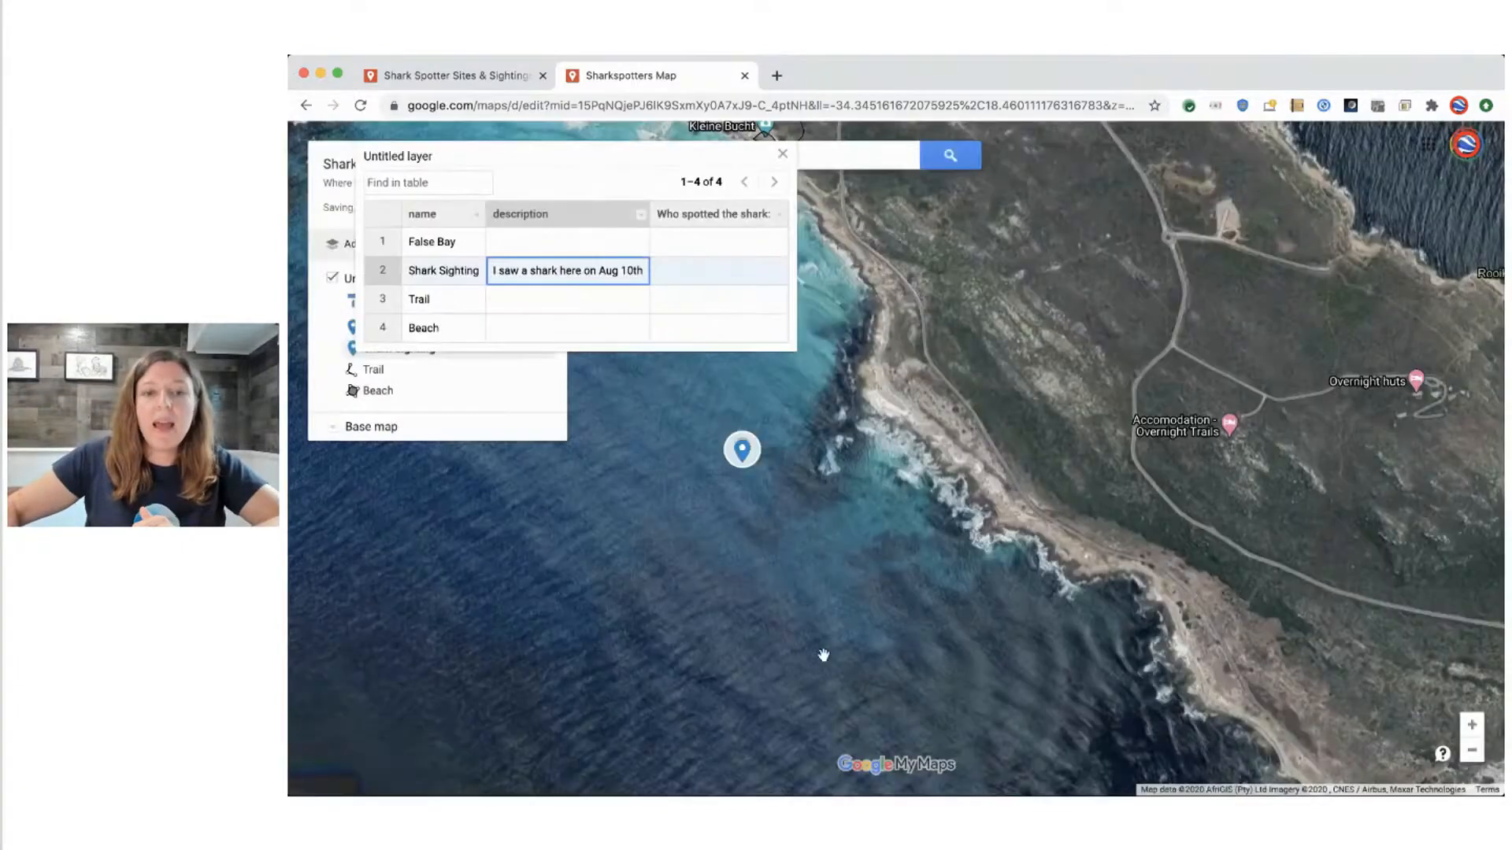
pyautogui.click(782, 153)
# Enter the spotter's first name as the Shark Sighting marker's "Who spotted the shark:" value, save it and close the details
pyautogui.click(741, 451)
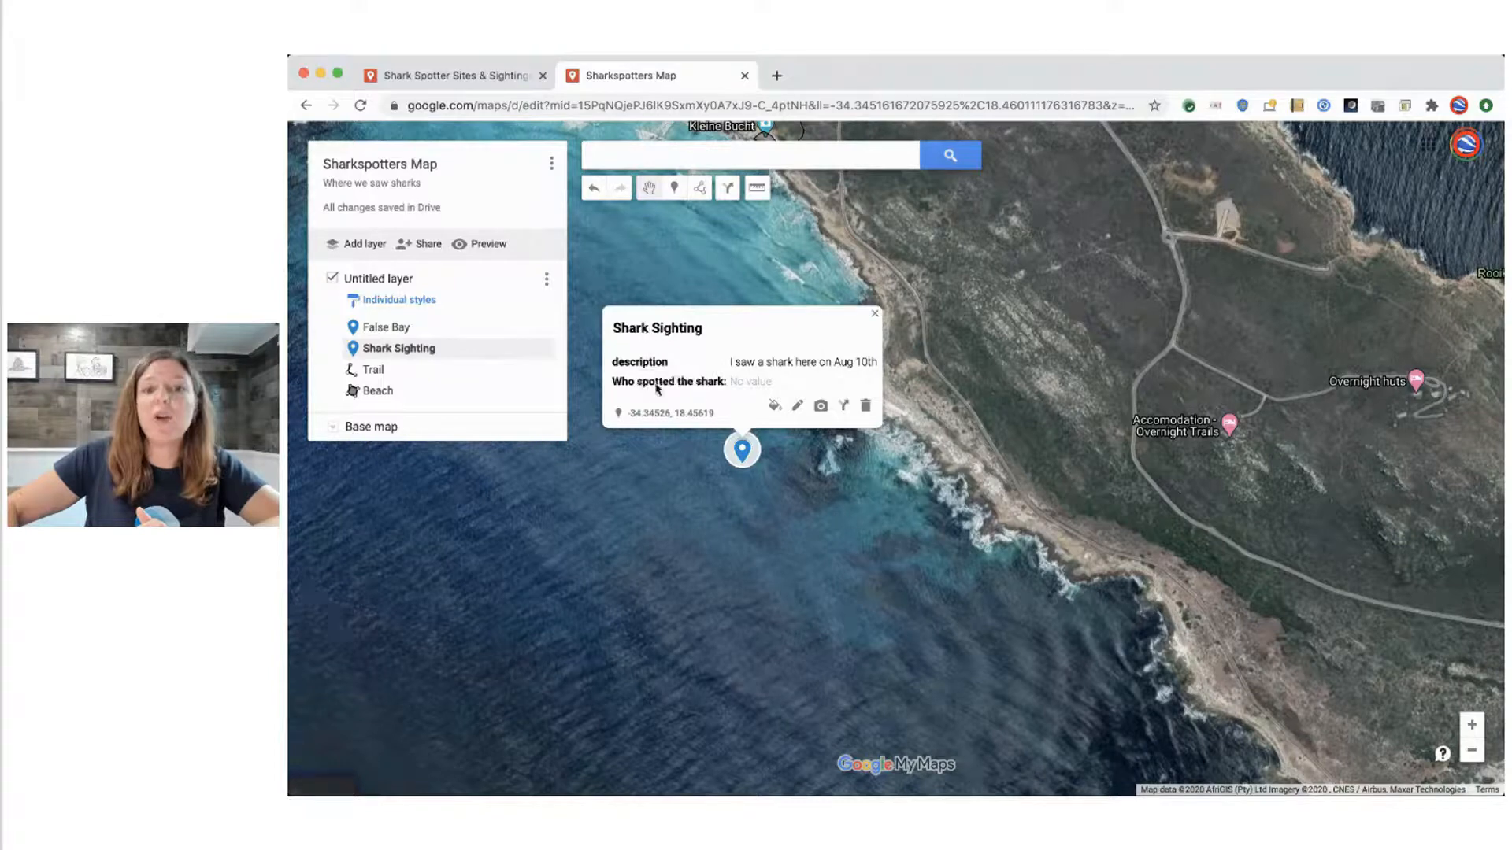
pyautogui.click(799, 407)
pyautogui.click(784, 380)
pyautogui.write('Raleigh')
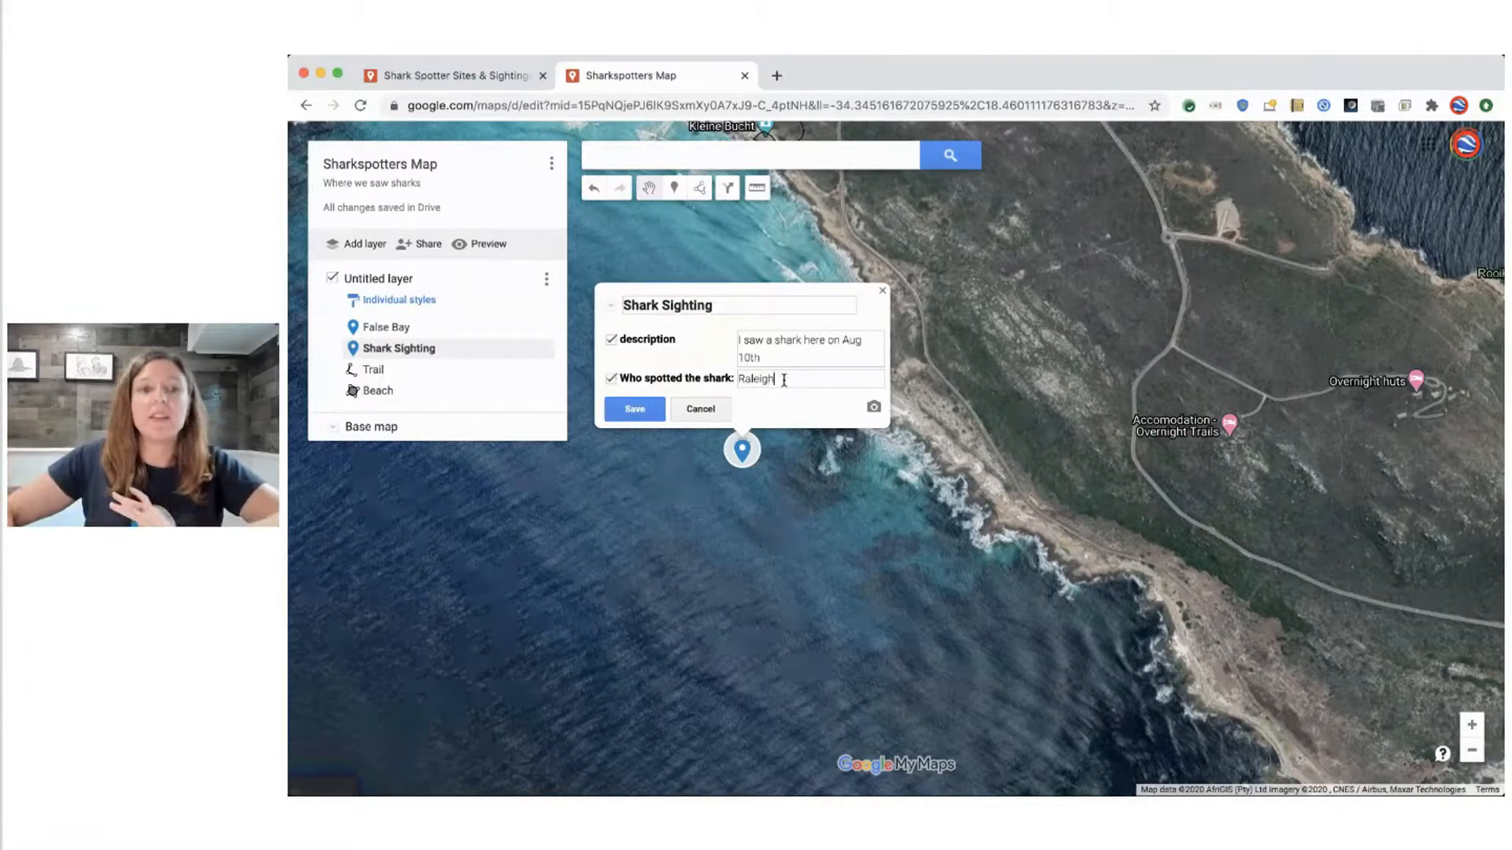
pyautogui.click(634, 409)
pyautogui.click(622, 568)
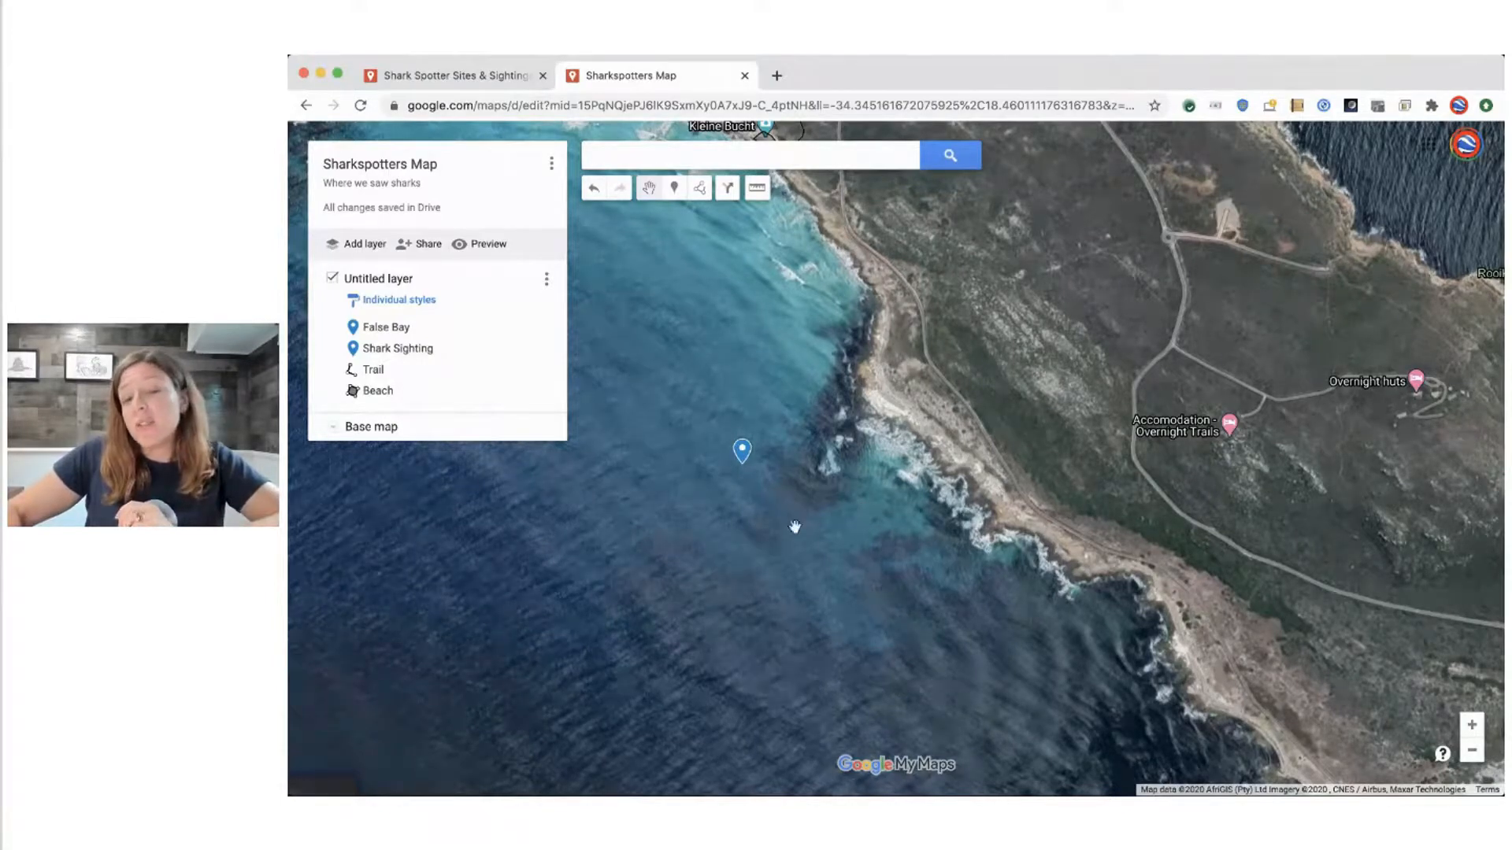
# Bring up the style options of the Shark Sighting marker off the coast south of Kleine Bucht
pyautogui.scroll(-3, 790, 529)
pyautogui.scroll(2, 647, 580)
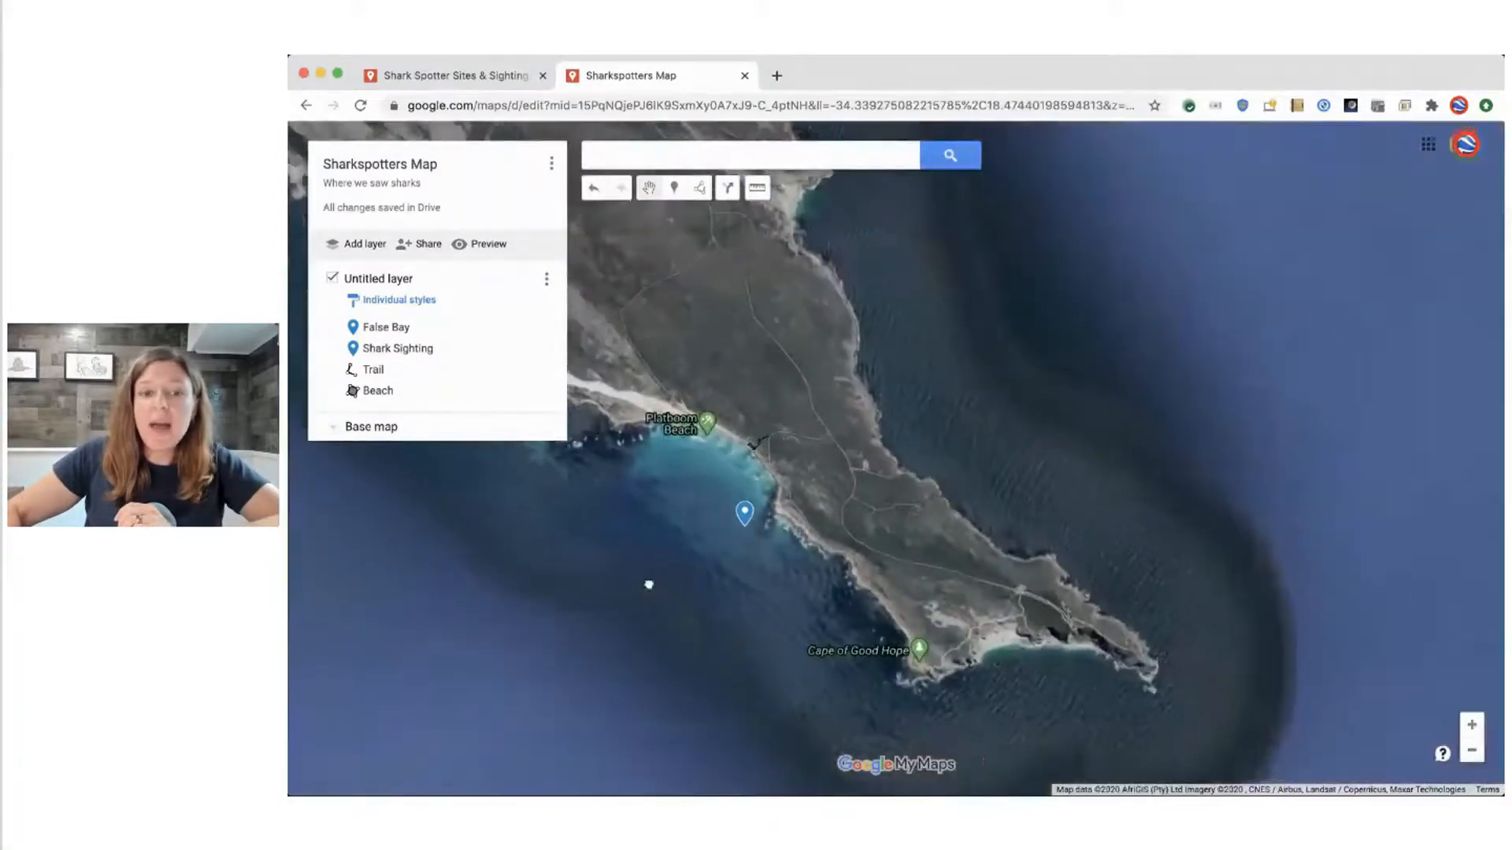
pyautogui.moveTo(648, 582); pyautogui.dragTo(779, 582)
pyautogui.scroll(3, 779, 582)
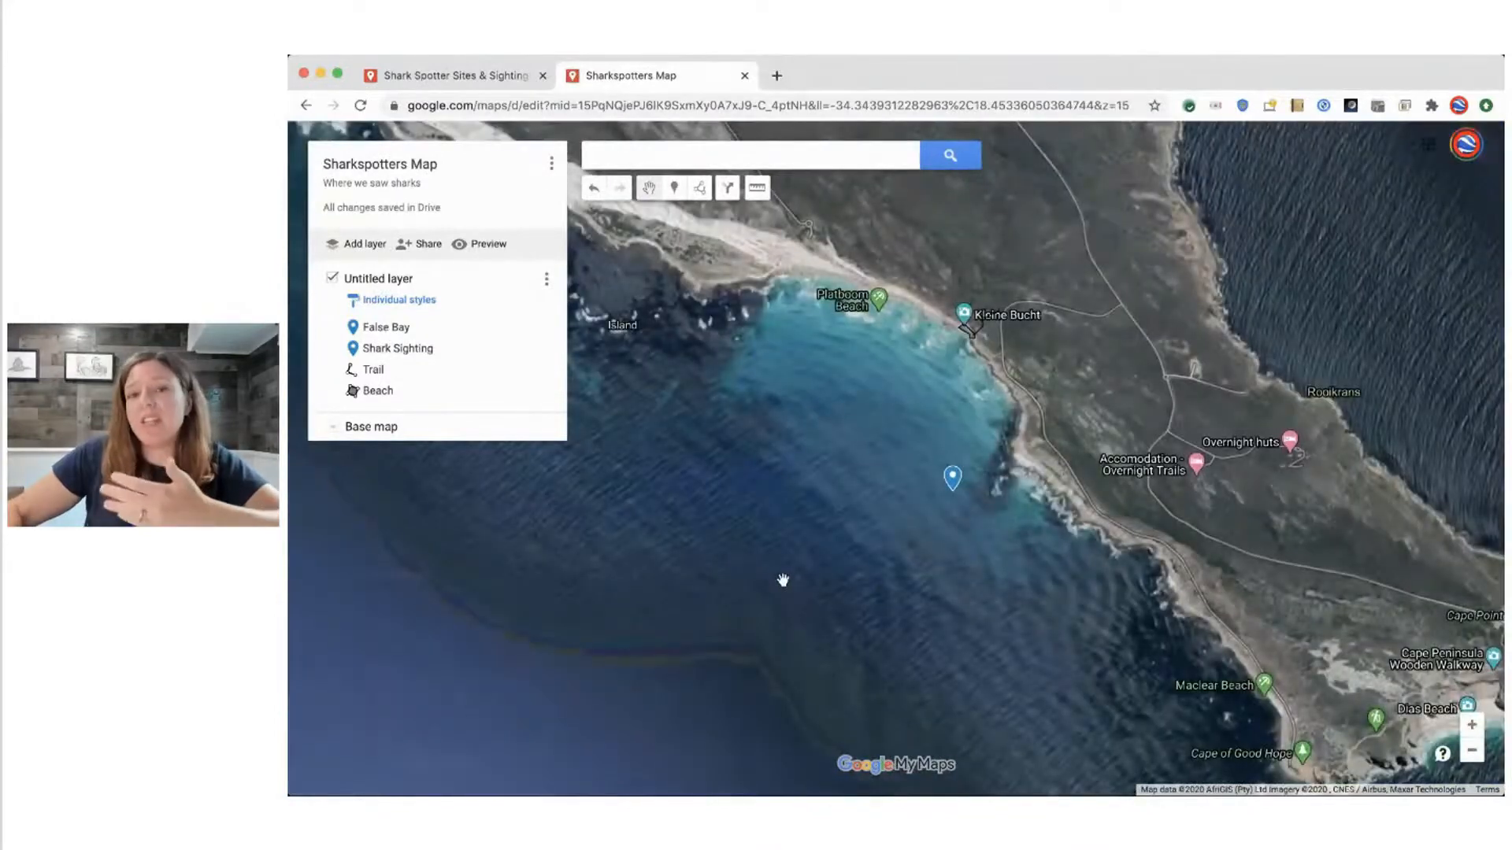
pyautogui.click(953, 480)
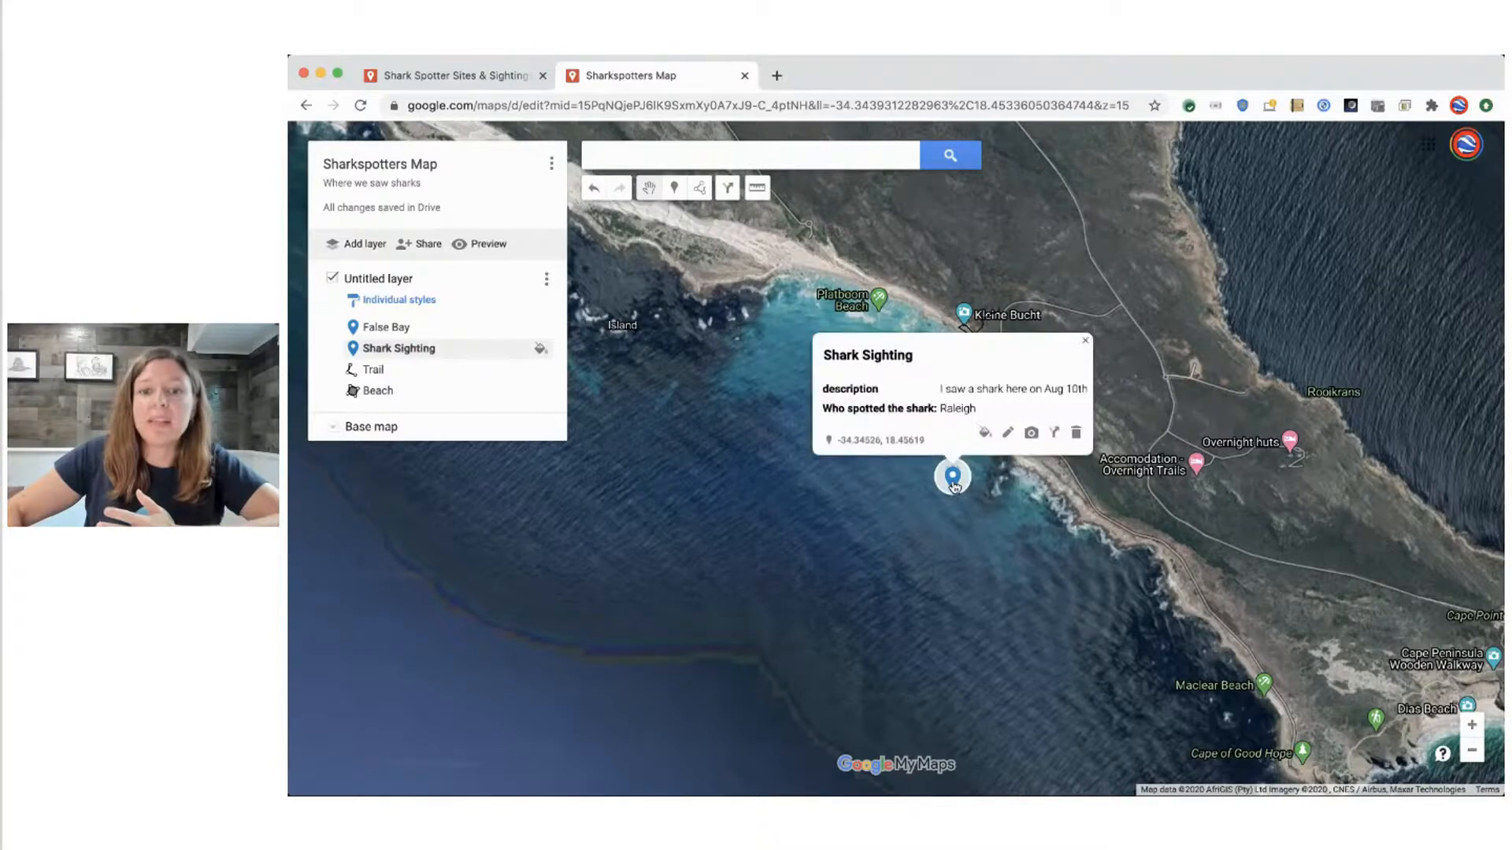
pyautogui.click(983, 434)
# Try orange, brown and olive colours, plus the house, camera and hiker icons, on the Shark Sighting marker
pyautogui.click(1043, 433)
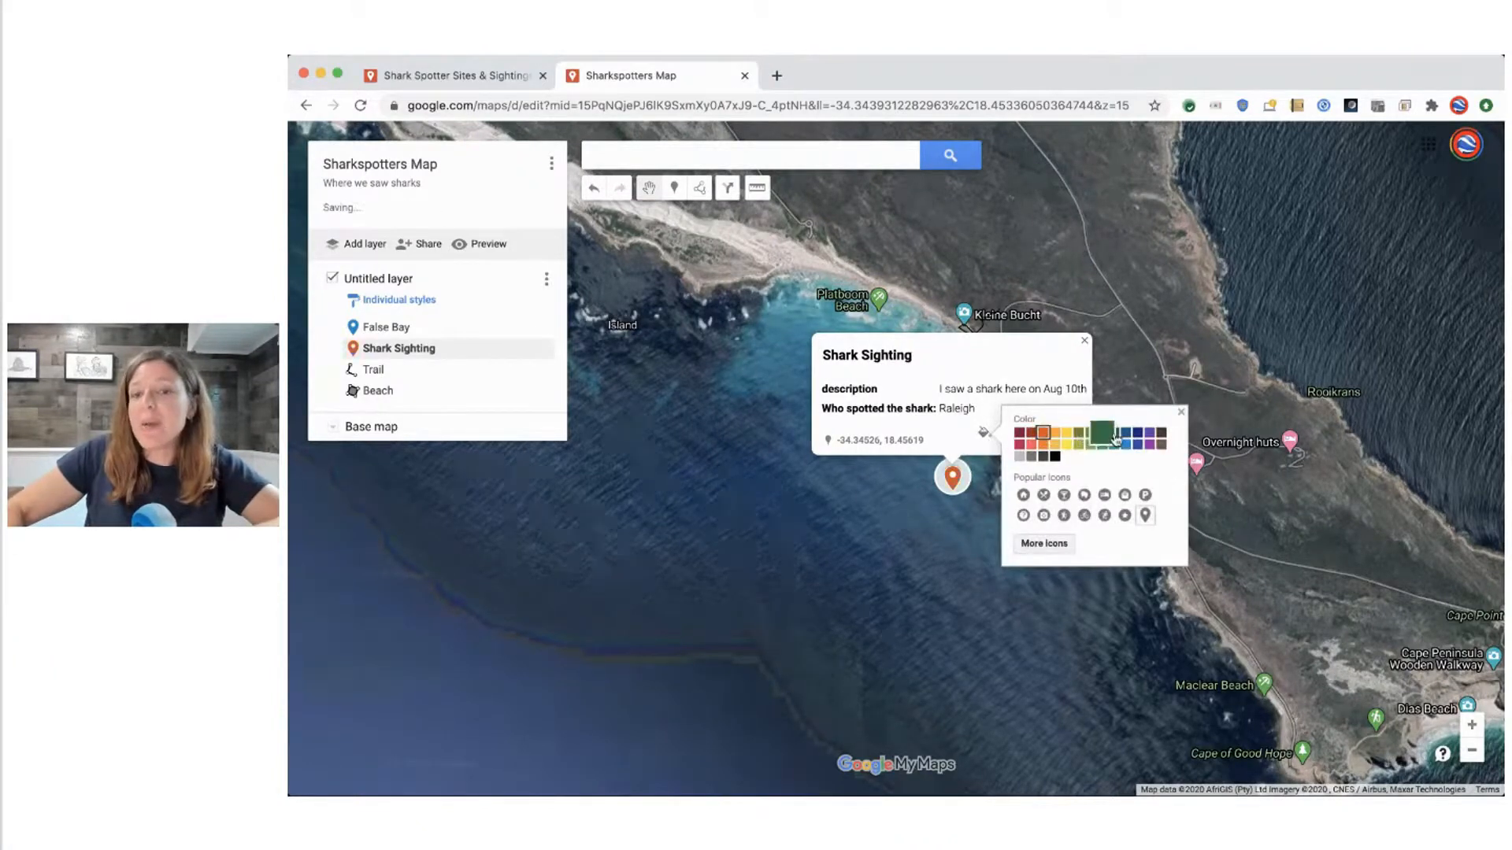
pyautogui.click(1110, 434)
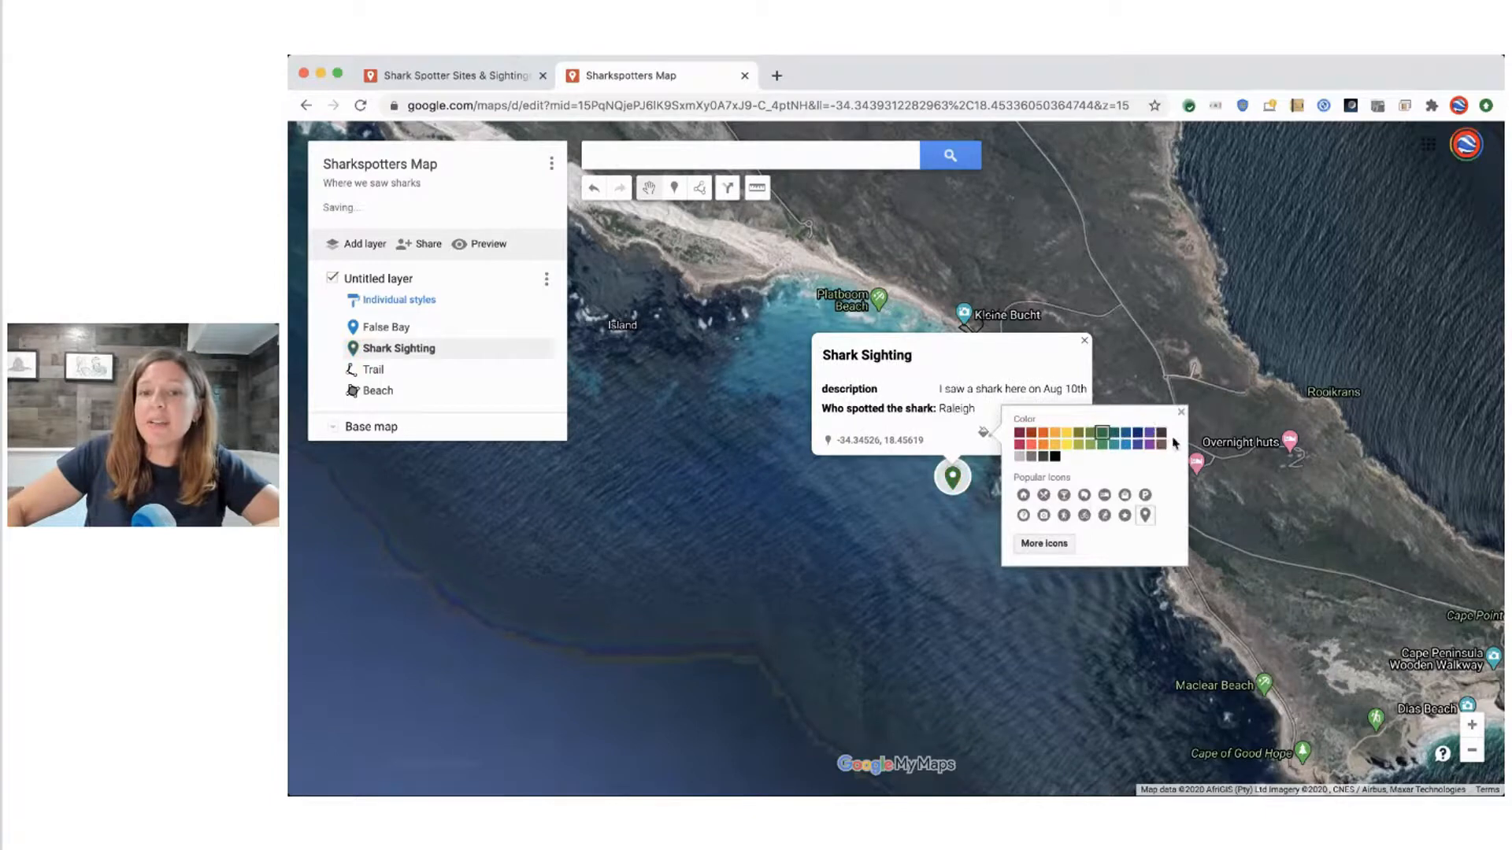
pyautogui.click(1066, 448)
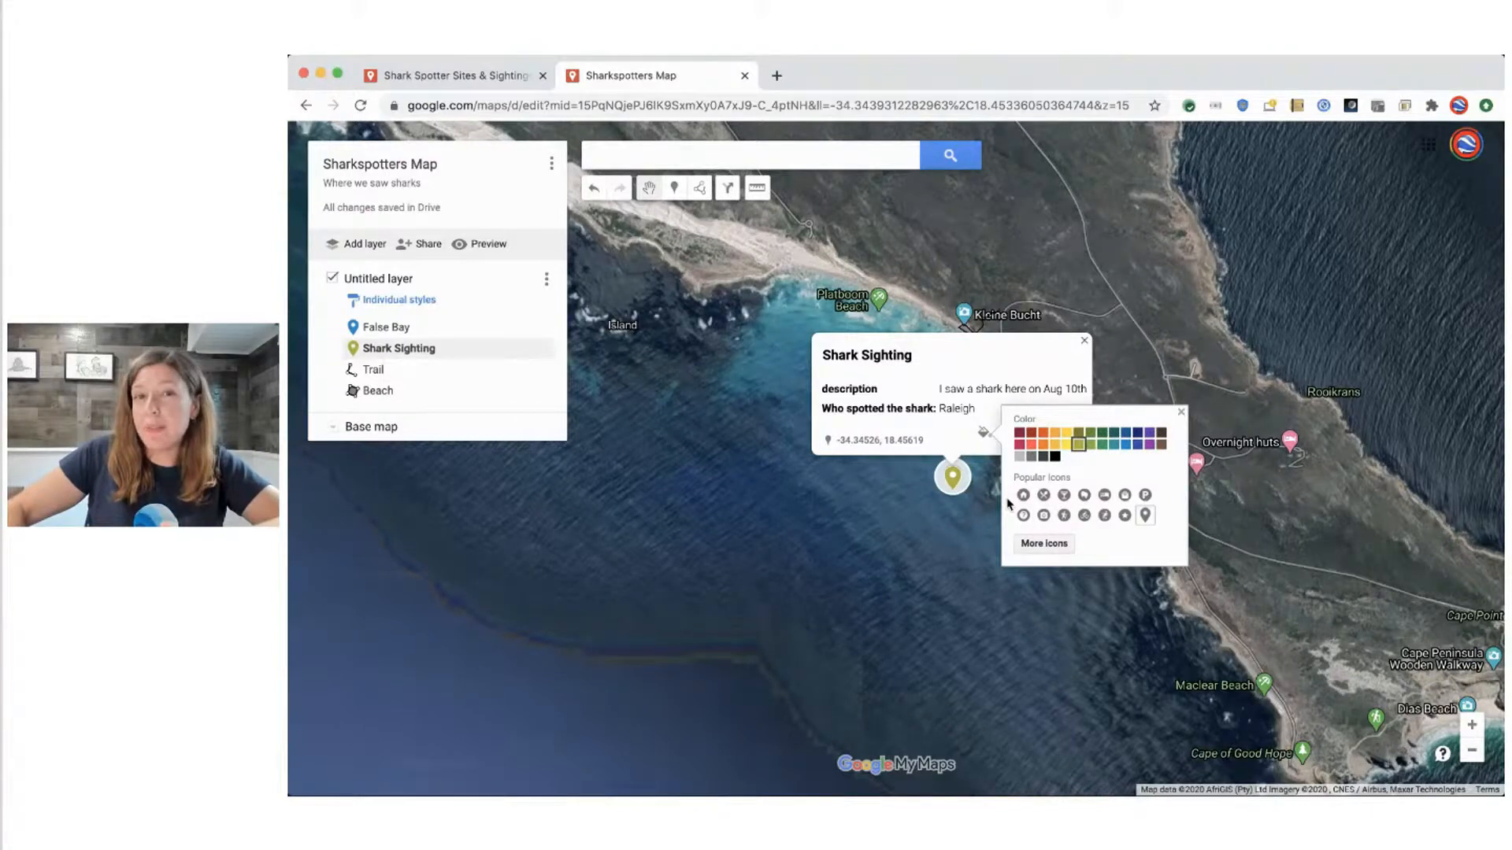
pyautogui.click(1023, 496)
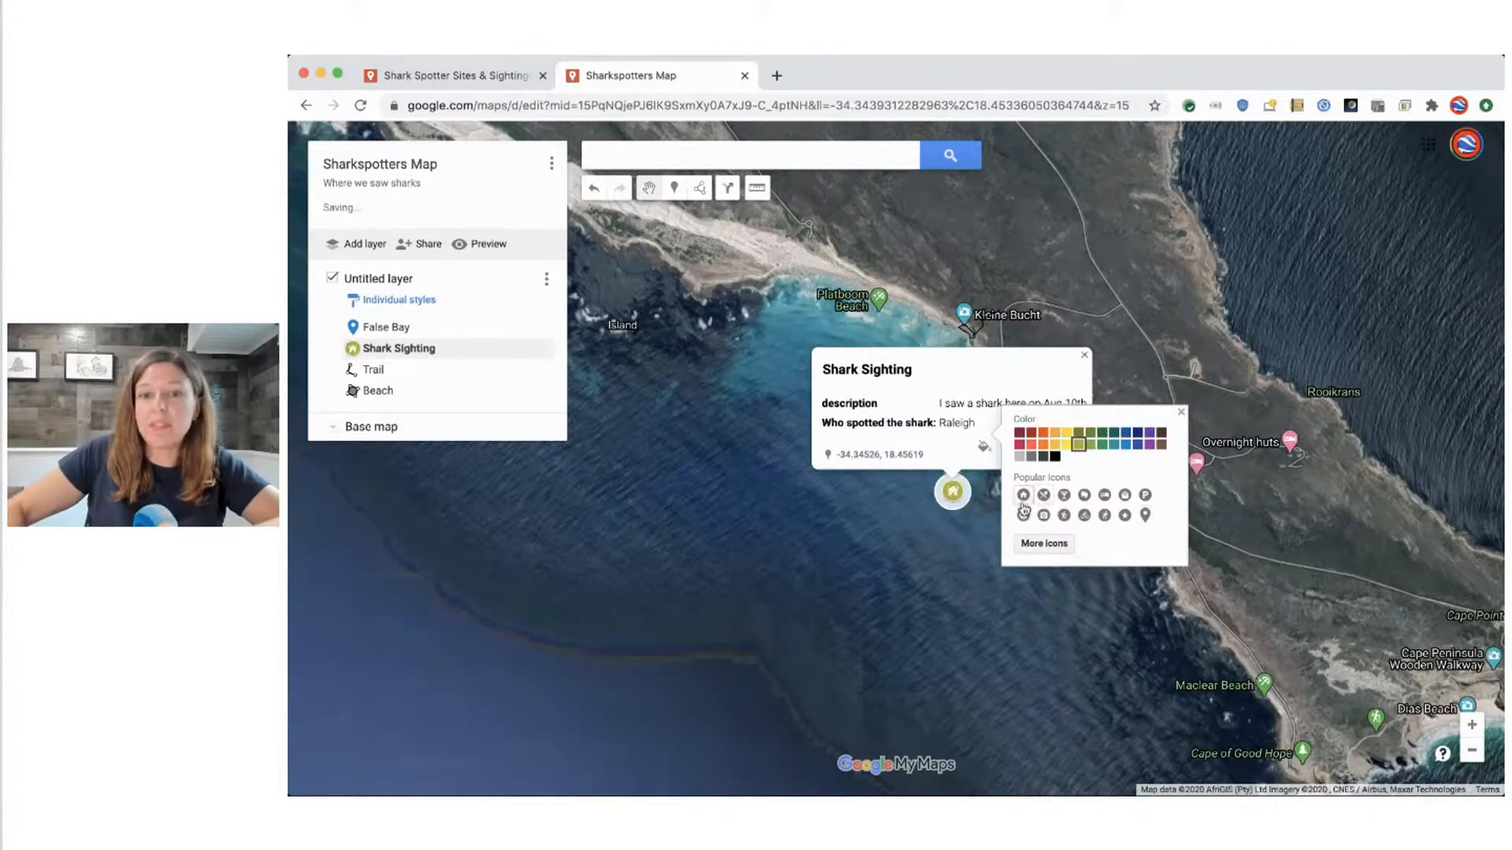
pyautogui.click(1043, 515)
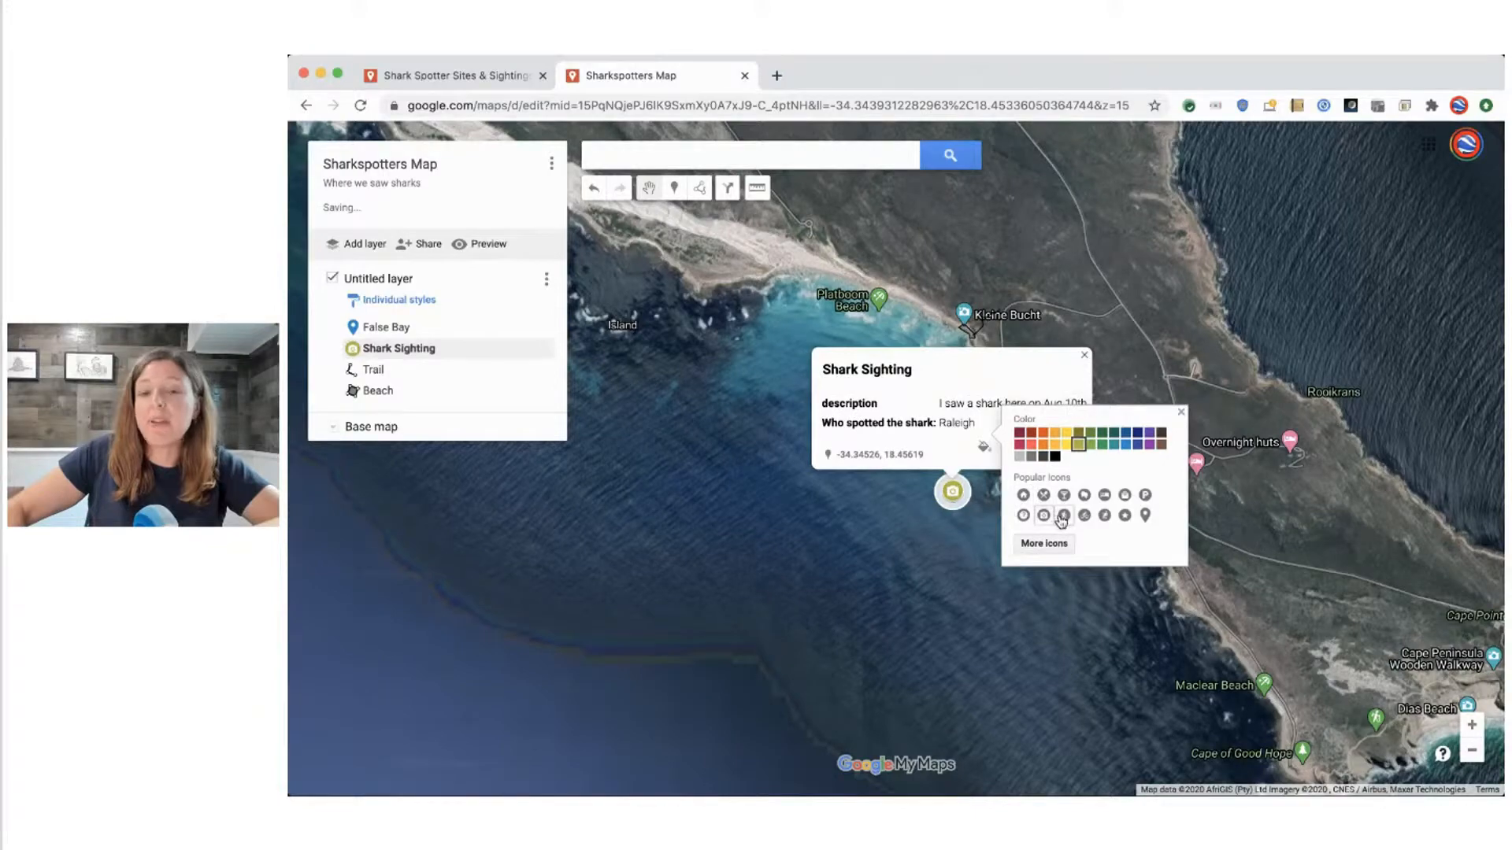
pyautogui.click(1063, 517)
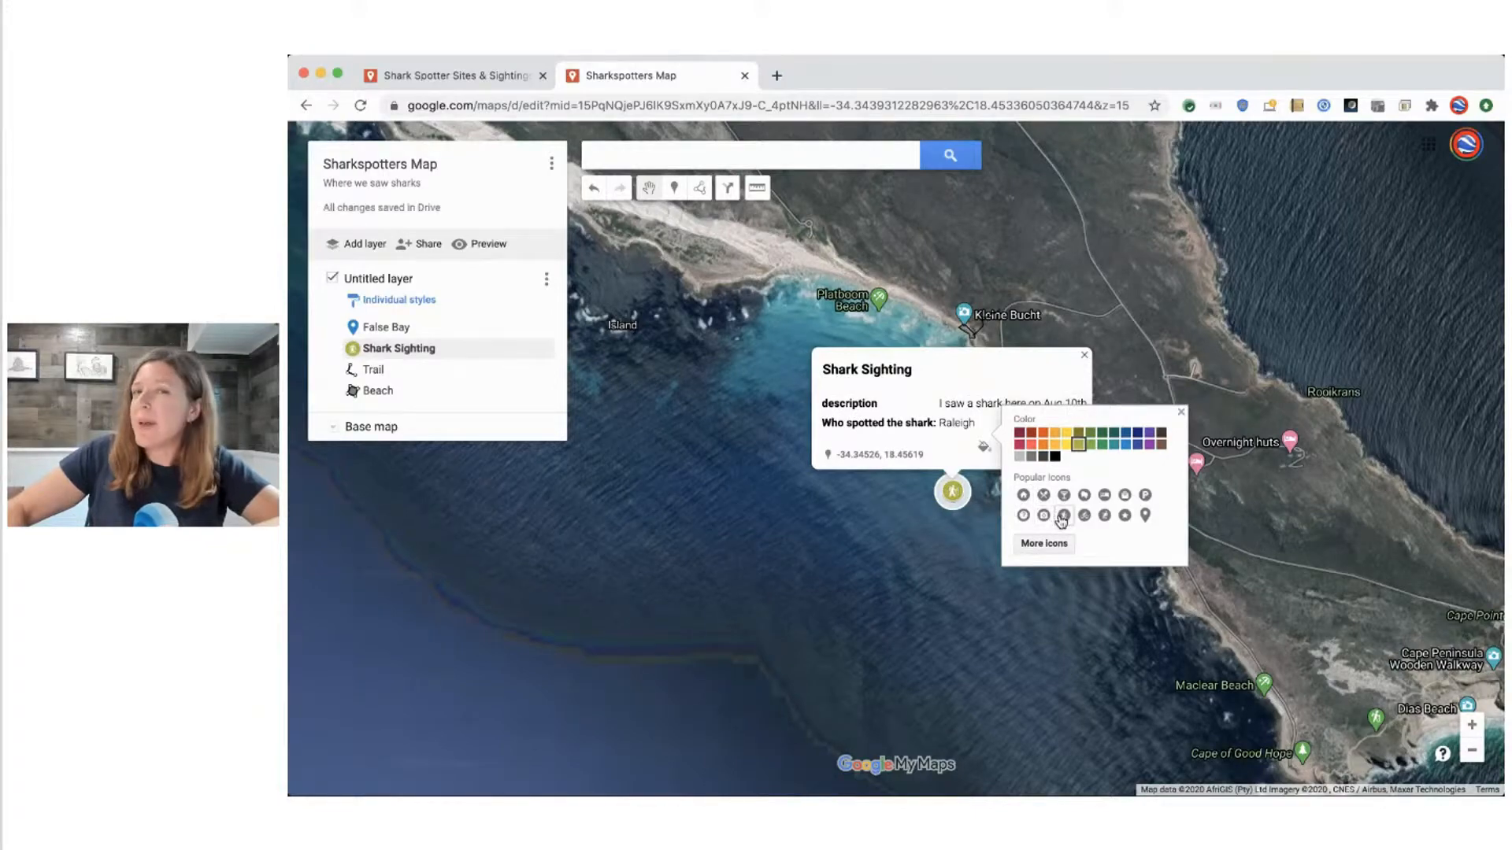
# Find an icon with the filter "beach", apply the Sports and Recreation beach icon to the Shark Sighting marker, and colour it orange, RGB (230, 81, 0)
pyautogui.click(1065, 547)
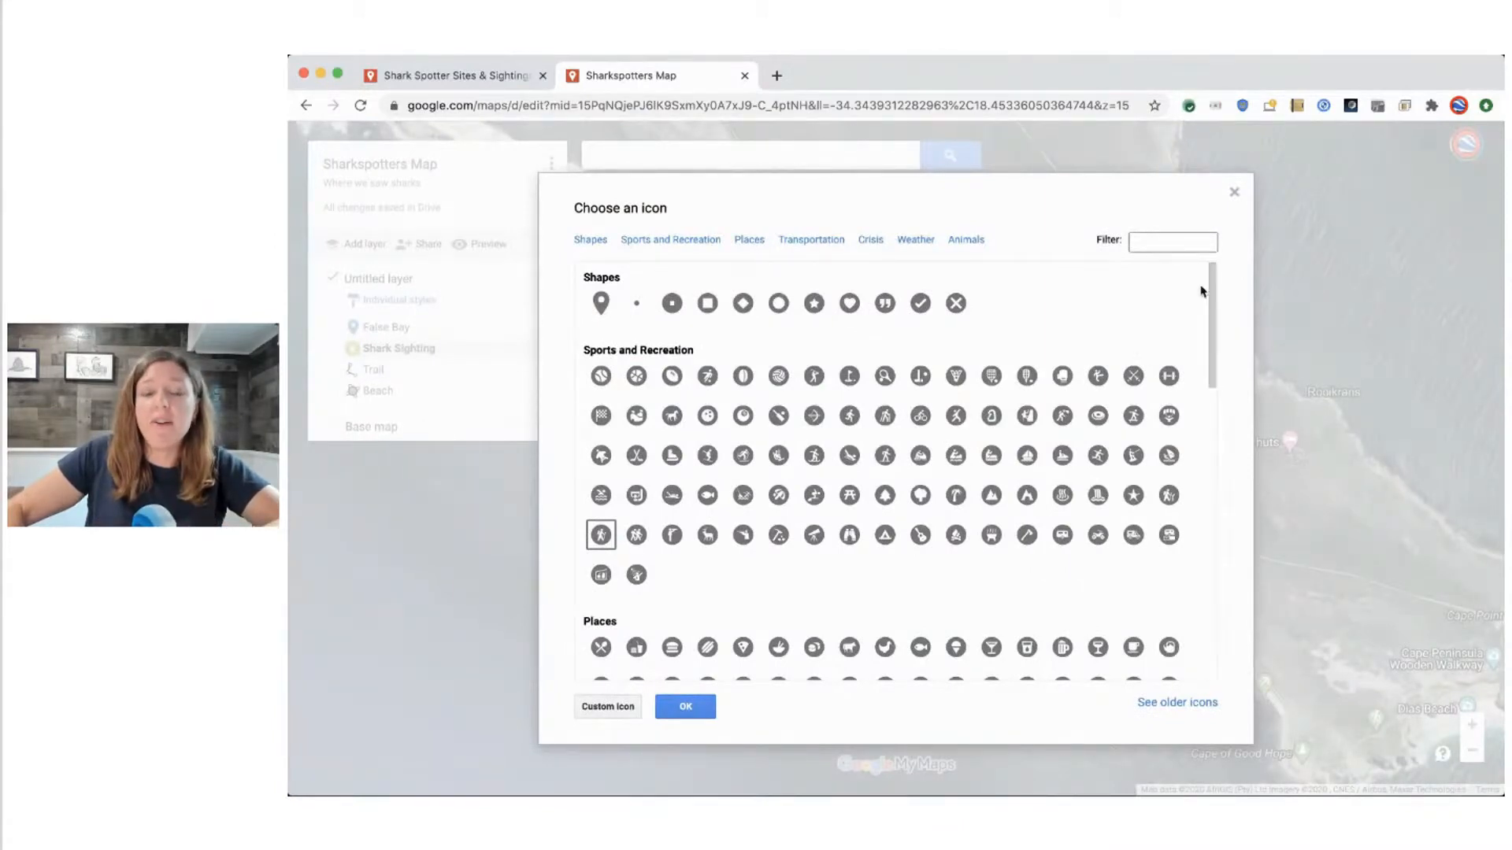
pyautogui.click(1178, 243)
pyautogui.write('beach')
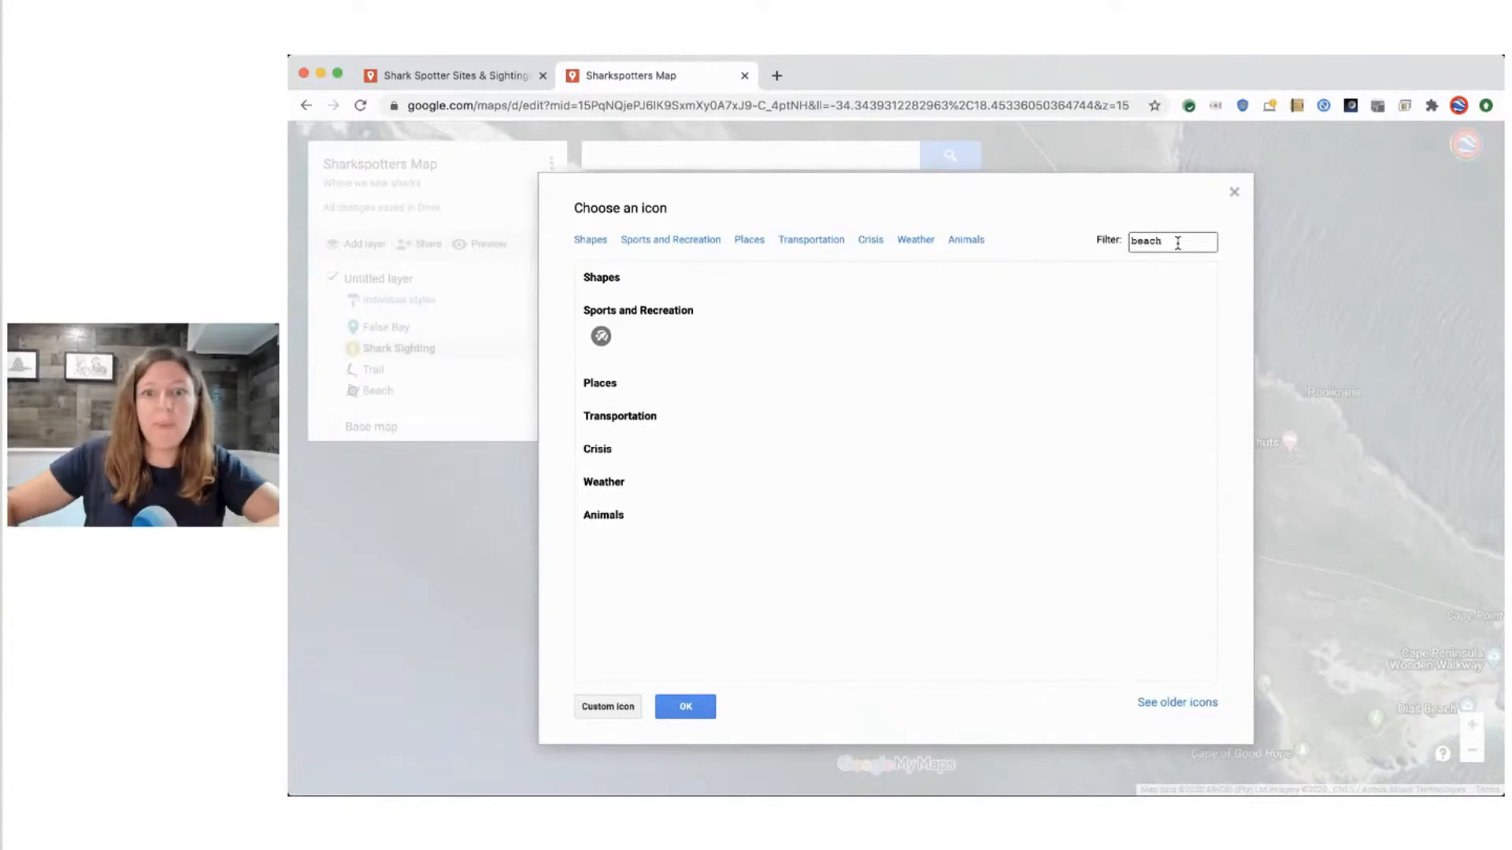
pyautogui.click(600, 337)
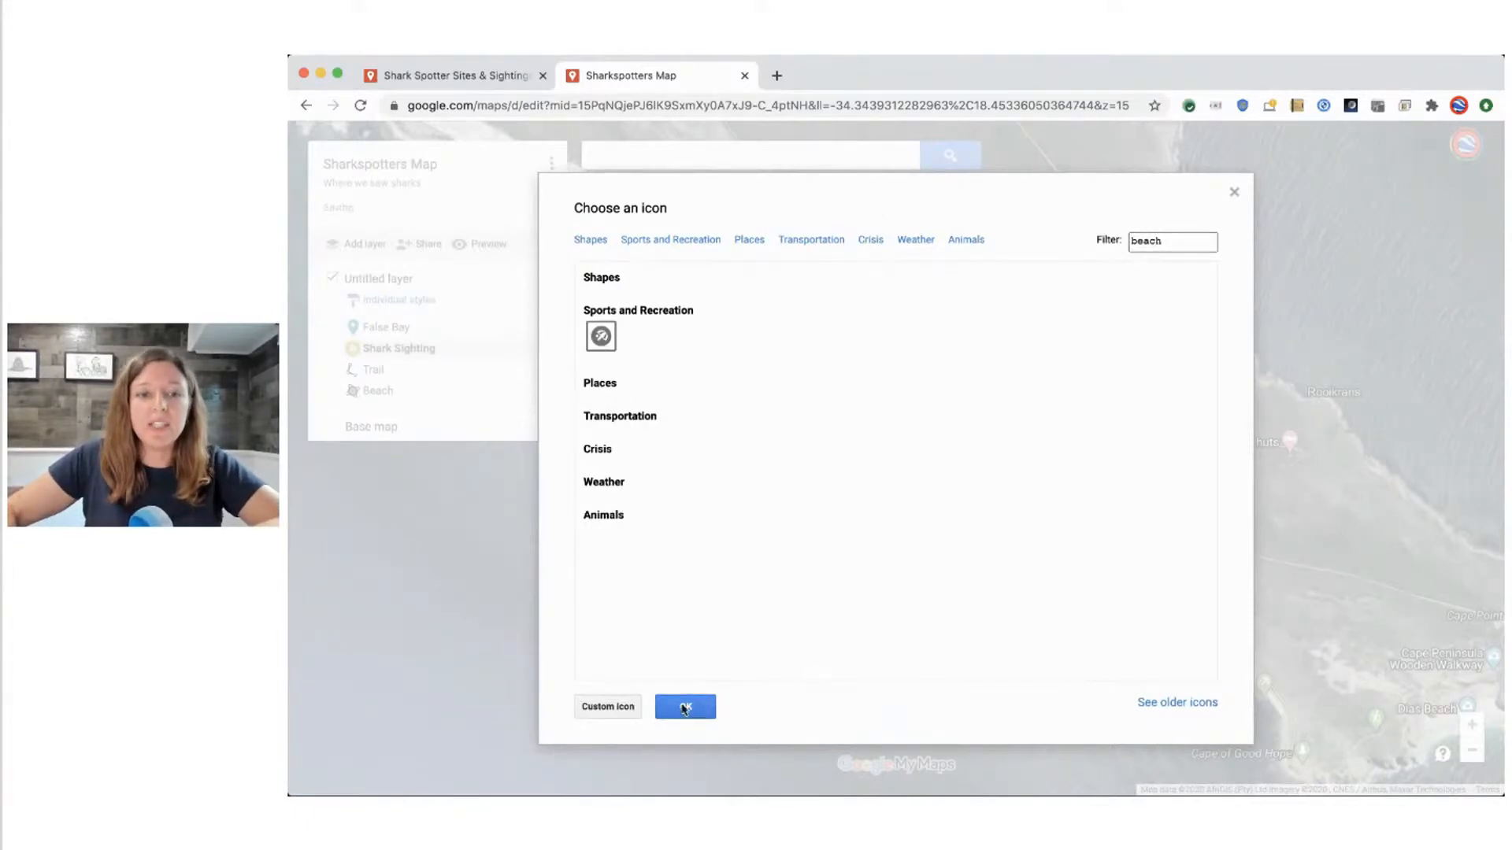
pyautogui.click(686, 708)
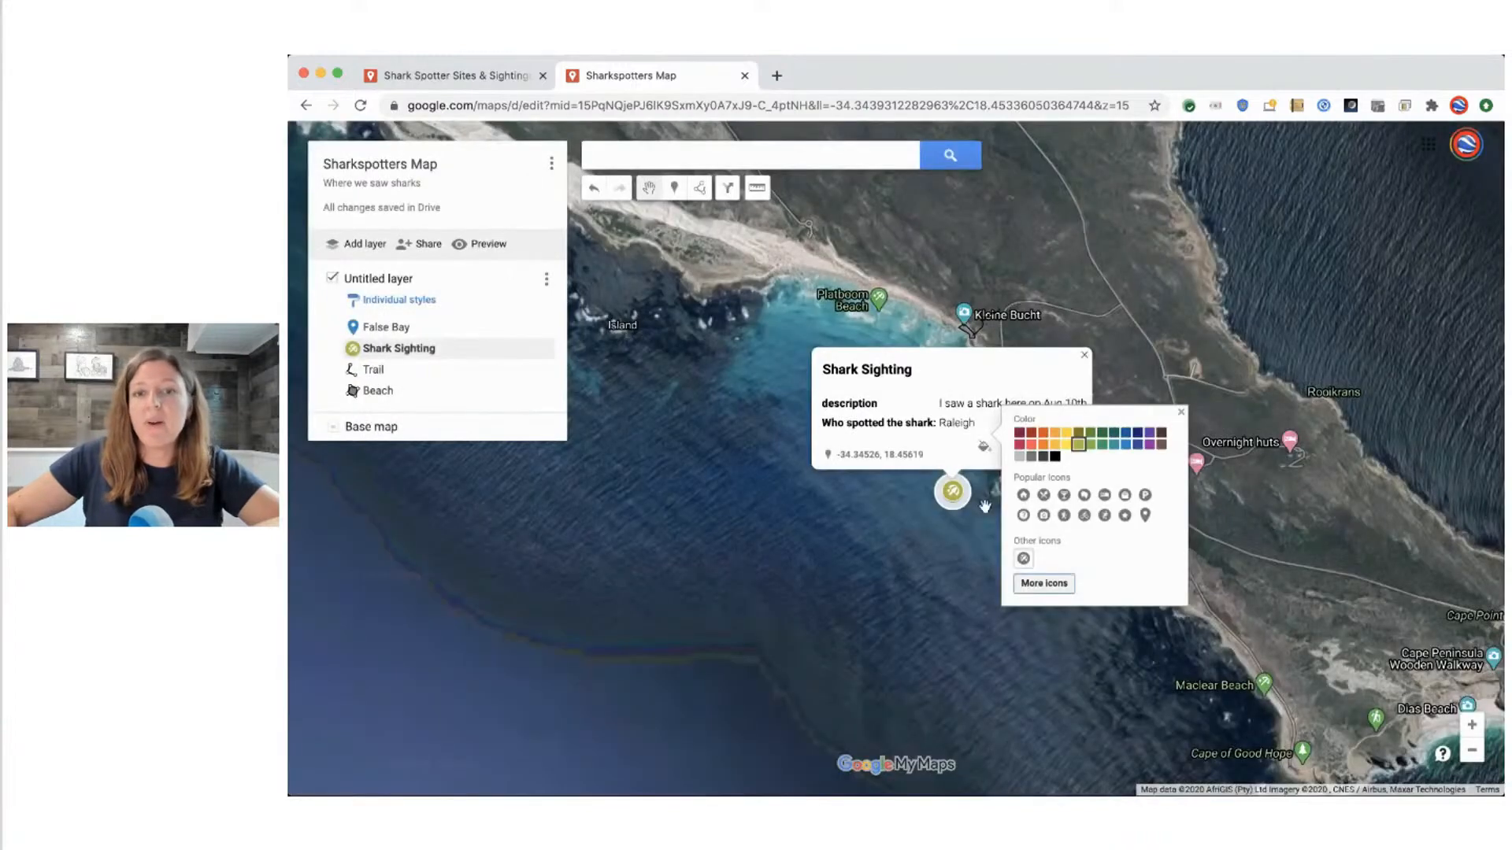
pyautogui.click(1044, 433)
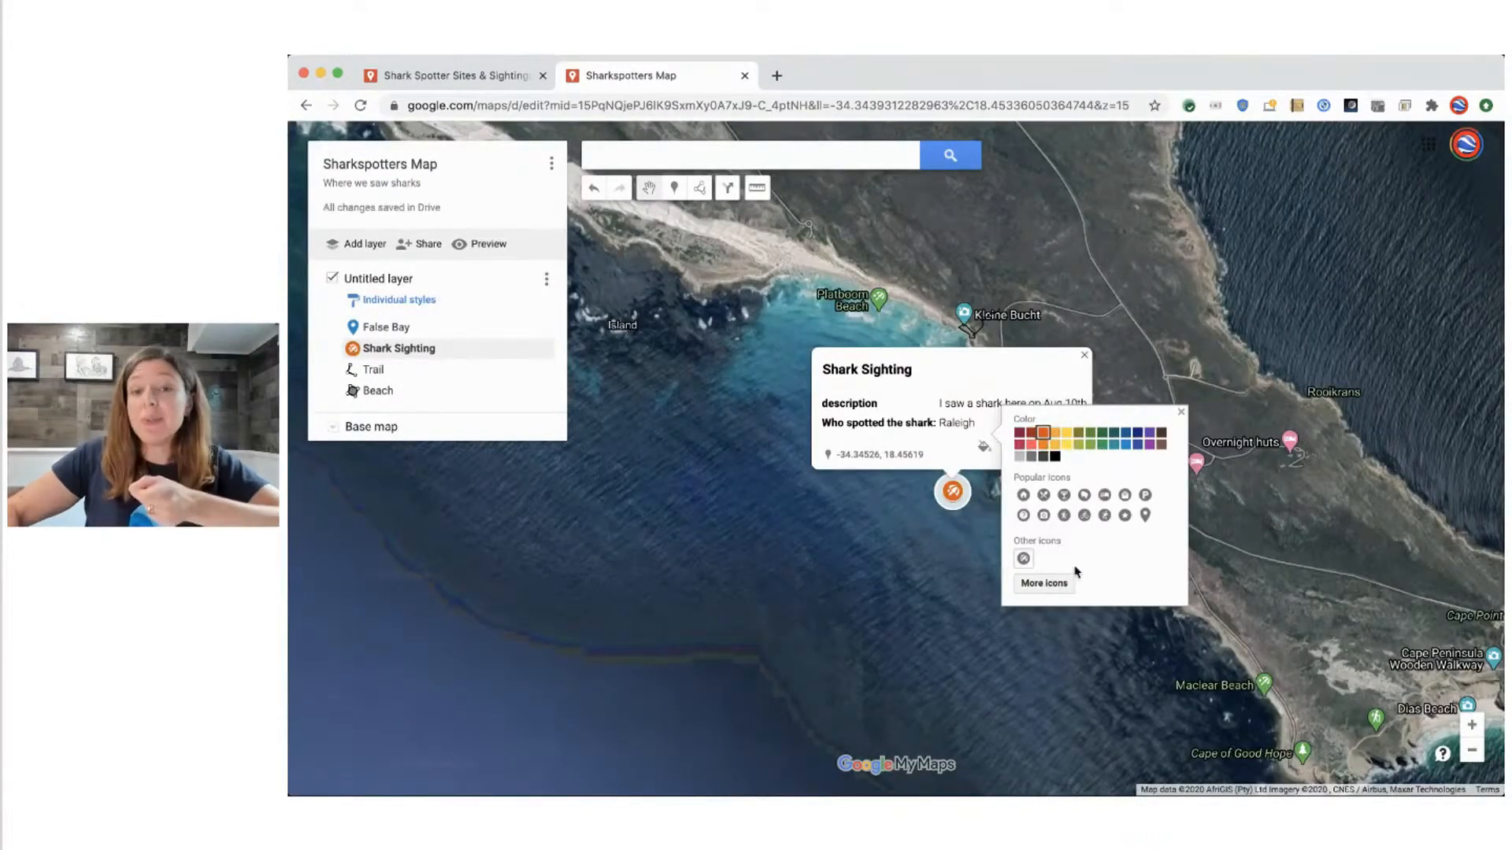